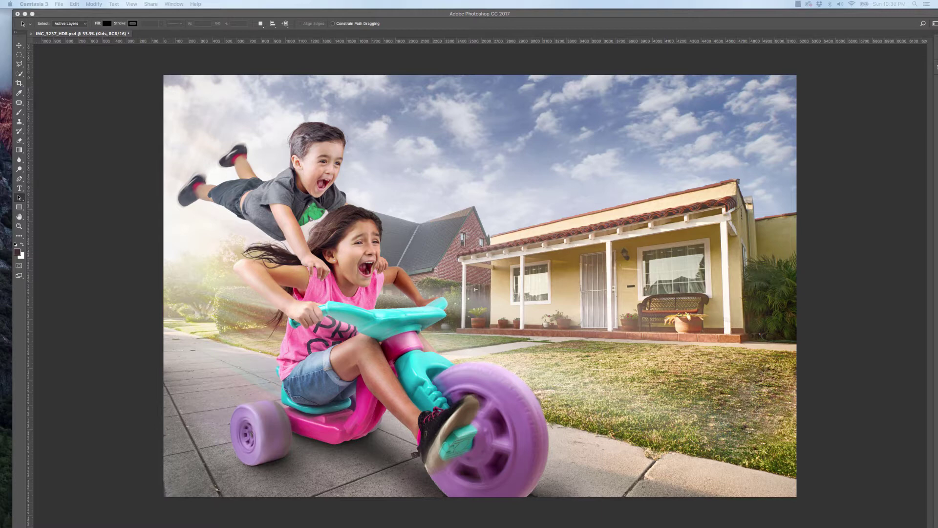
- Select the Background, atmosphere and shadows groups in turn to review the composite's layer structure
{"action": "left_click", "coordinate": [814, 277]}
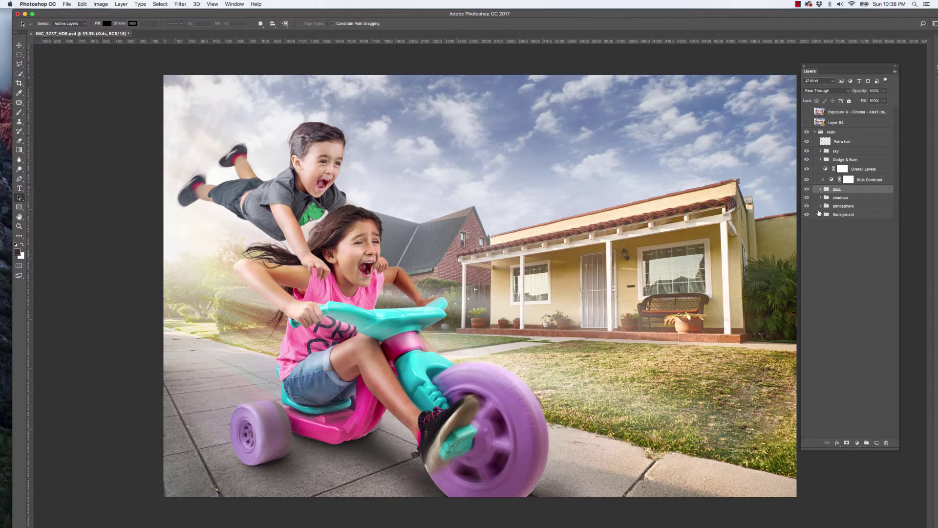
{"action": "left_click", "coordinate": [839, 215]}
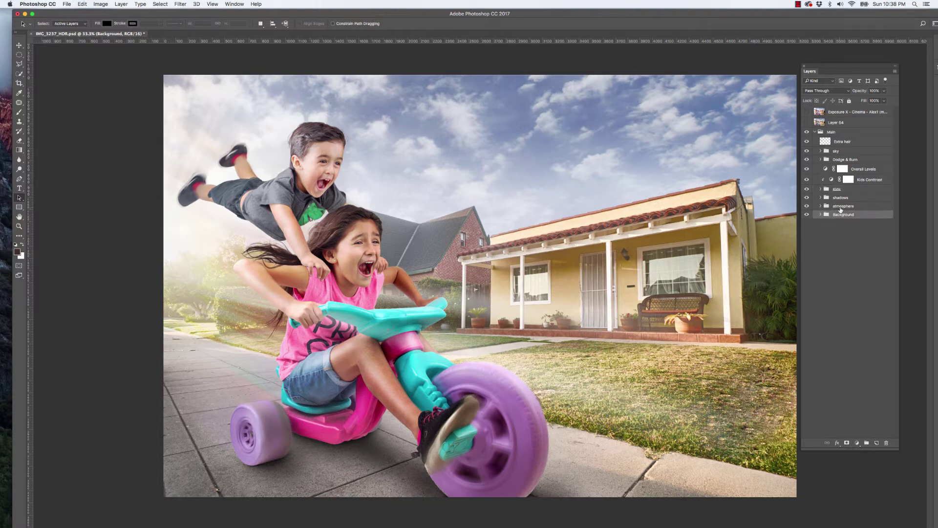
{"action": "left_click", "coordinate": [841, 208]}
{"action": "left_click", "coordinate": [838, 198]}
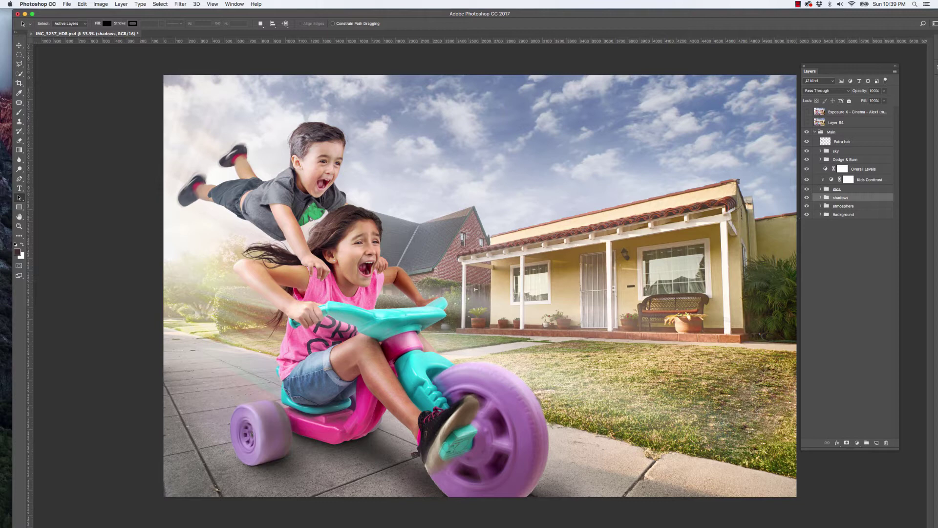
- Hide and reshow the Background group, and isolate it so every other group and layer in Main is hidden
{"action": "left_click", "coordinate": [807, 214]}
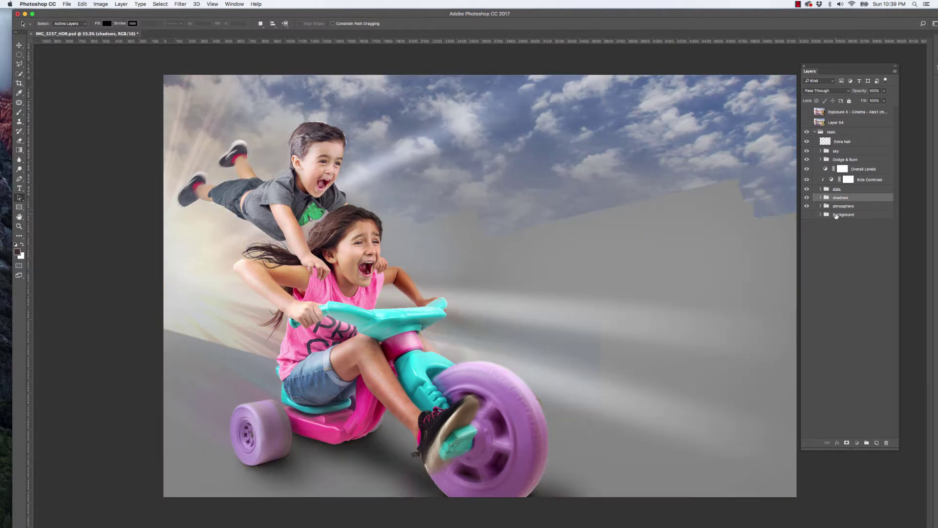
{"action": "left_click", "coordinate": [816, 215]}
{"action": "left_click", "coordinate": [807, 215]}
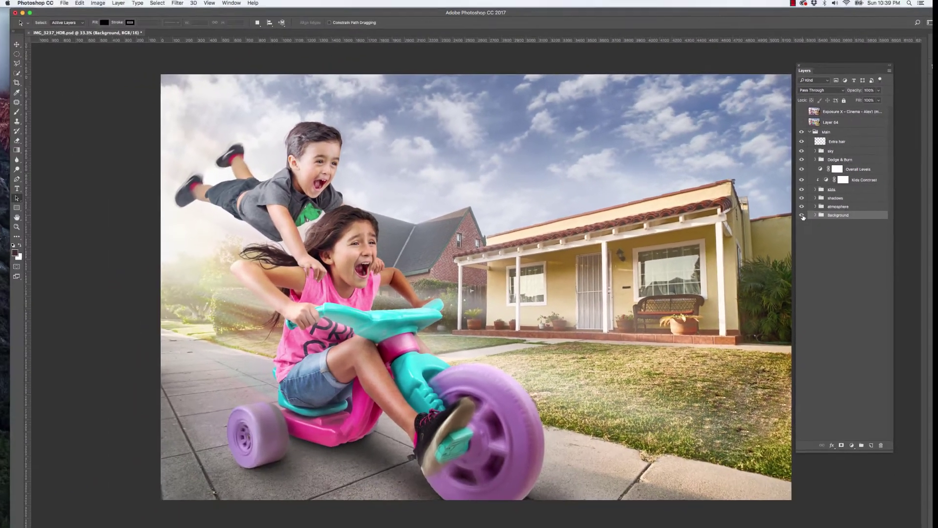
{"action": "left_click", "coordinate": [754, 254], "text": "alt"}
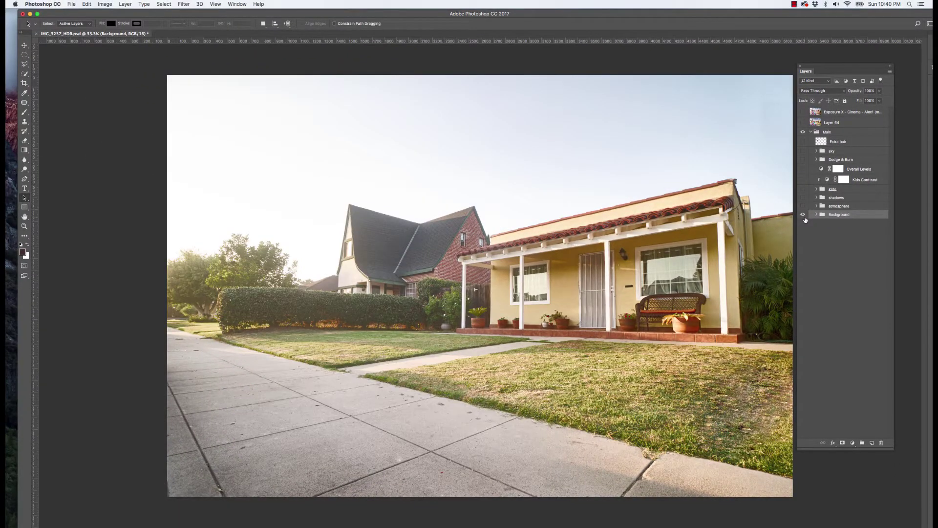
- Expand the Background group, select Levels 1, and compare the photo with and without Layer 30
{"action": "left_click", "coordinate": [816, 215]}
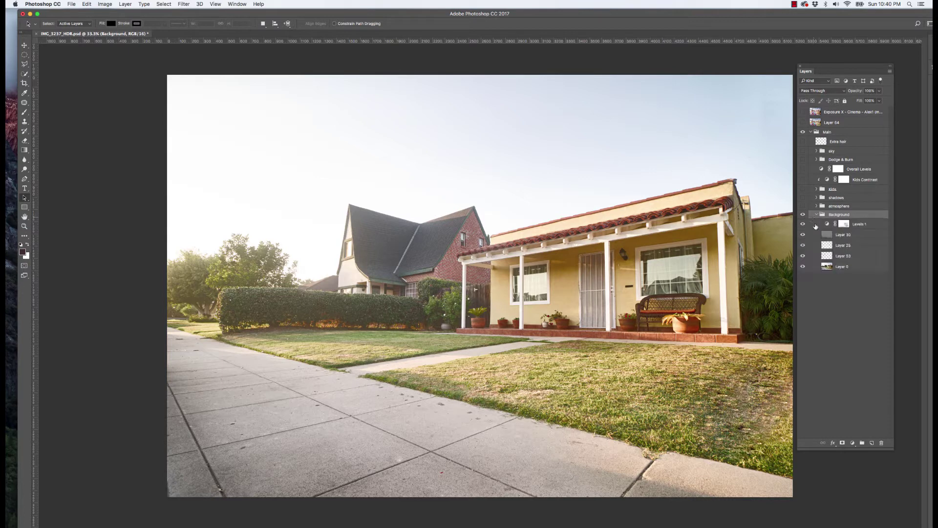
{"action": "left_click", "coordinate": [847, 226]}
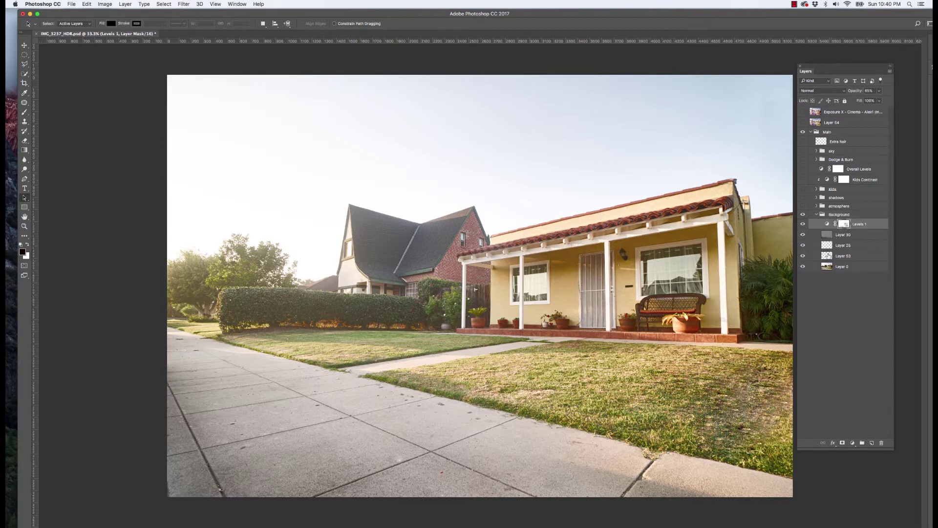
{"action": "left_click", "coordinate": [804, 235]}
{"action": "left_click", "coordinate": [803, 235]}
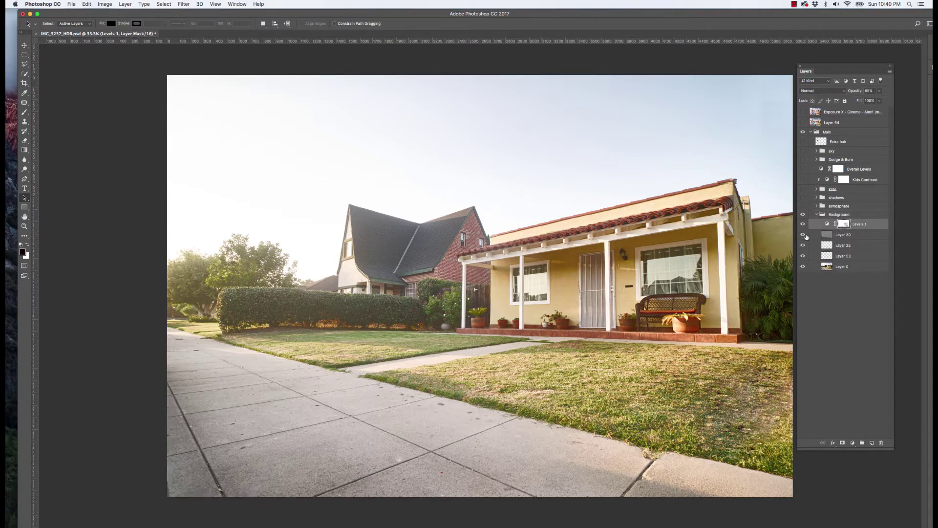
- Rename Layer 30 in the Background group as "Dodge and Burn"
{"action": "left_click", "coordinate": [830, 234]}
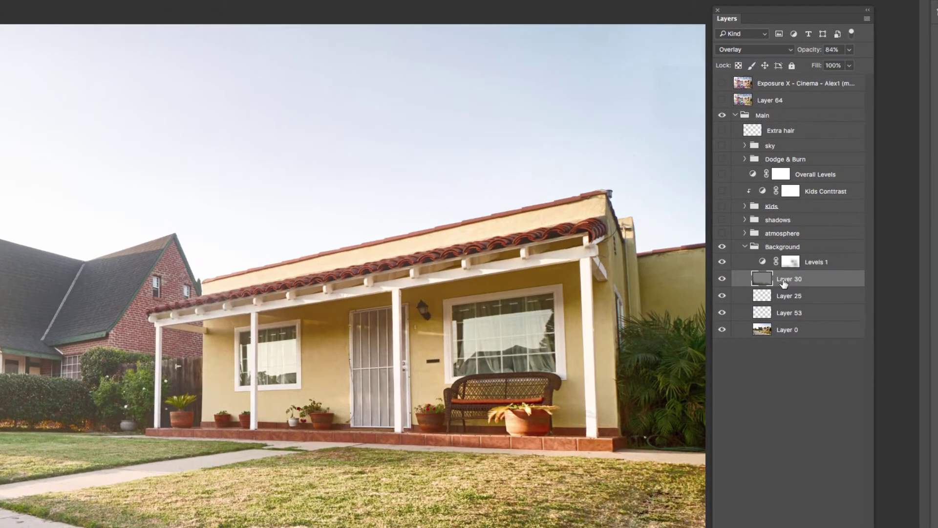
{"action": "double_click", "coordinate": [783, 280]}
{"action": "type", "text": "Dodge and Burn"}
{"action": "key", "text": "Return"}
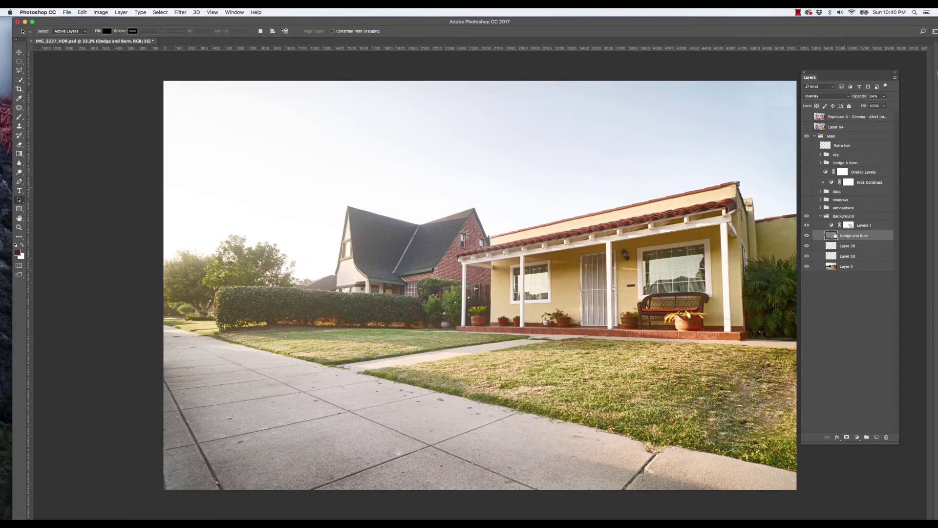
- Compare the photo with and without the Dodge and Burn layer and Layer 53, and collapse the Background group
{"action": "left_click", "coordinate": [807, 236]}
{"action": "left_click", "coordinate": [807, 236]}
{"action": "left_click", "coordinate": [806, 255]}
{"action": "left_click", "coordinate": [807, 256]}
{"action": "left_click", "coordinate": [838, 259]}
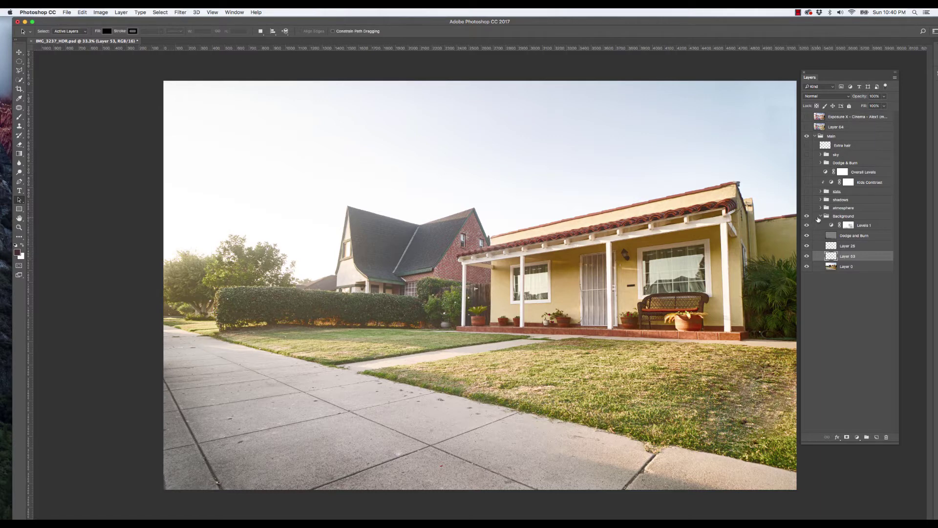
{"action": "left_click", "coordinate": [815, 216]}
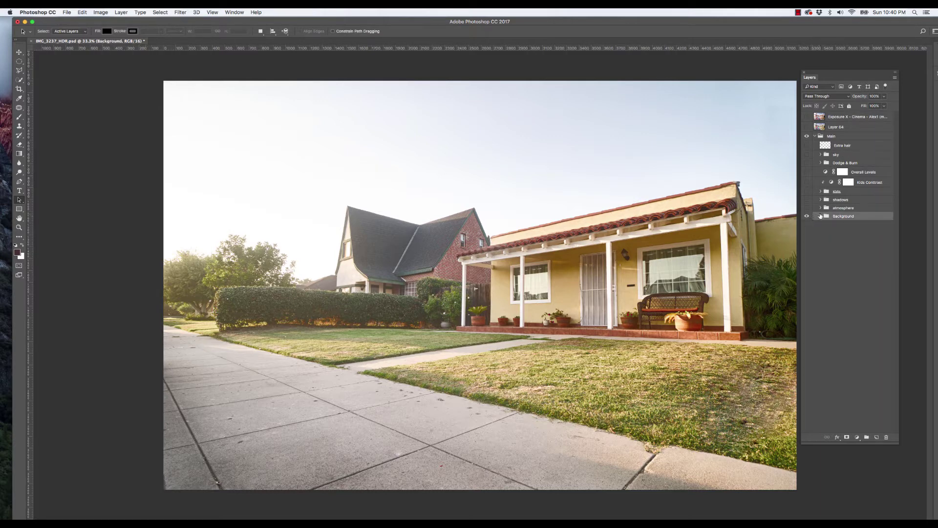
- Show the atmosphere group over the background and expand it to list its light-ray layers
{"action": "left_click", "coordinate": [810, 209]}
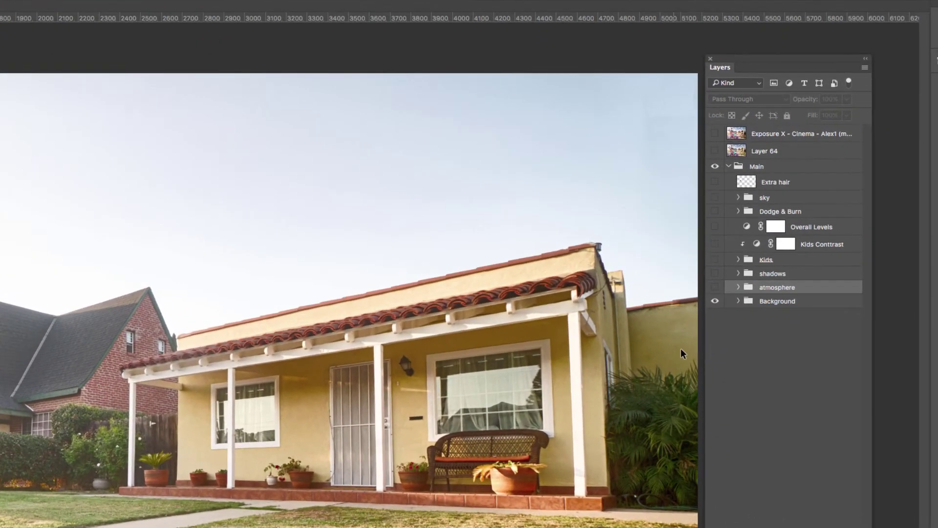
{"action": "left_click", "coordinate": [716, 288]}
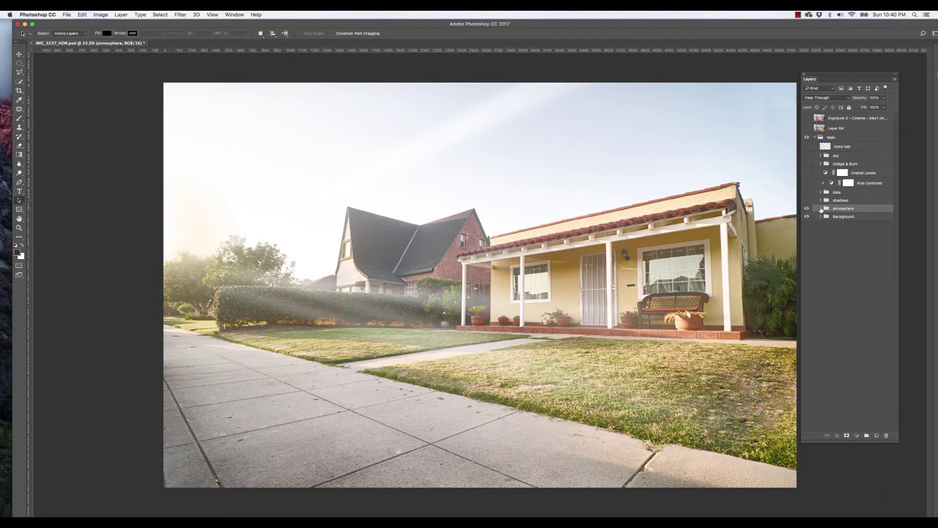
{"action": "left_click", "coordinate": [753, 273]}
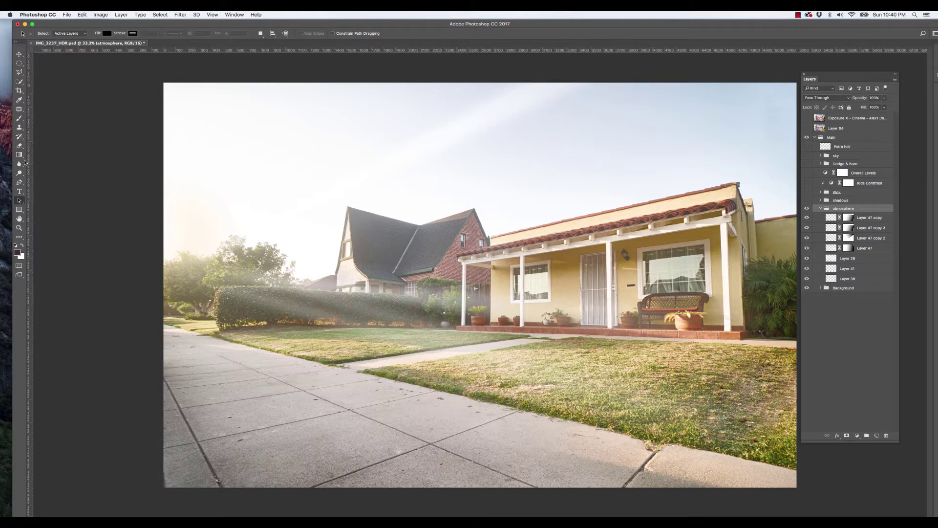
- Choose the Brush tool with white as the foreground colour and add a new layer above Layer 47 copy
{"action": "left_click", "coordinate": [19, 118]}
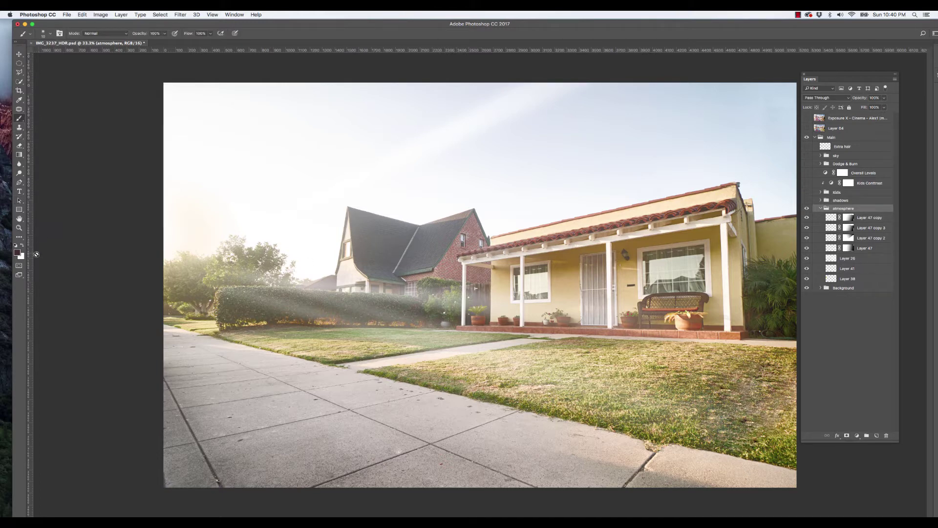
{"action": "key", "text": "x"}
{"action": "left_click", "coordinate": [862, 218]}
{"action": "left_click", "coordinate": [875, 435]}
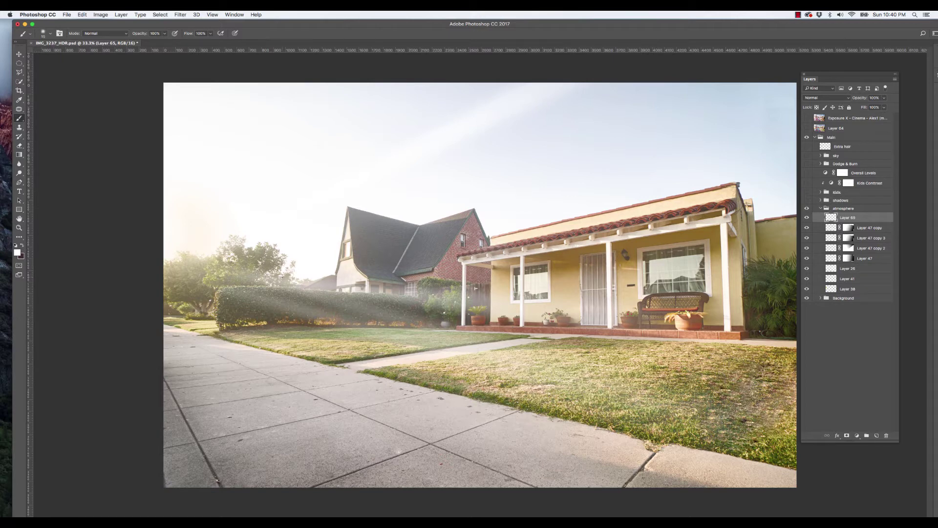
- Enlarge the brush to 200 and paint a straight white streak from the trees at the far left diagonally down across the lawn
{"action": "key", "text": "bracketright"}
{"action": "key", "text": "bracketright"}
{"action": "key", "text": "bracketright"}
{"action": "key", "text": "bracketright"}
{"action": "key", "text": "bracketright"}
{"action": "key", "text": "bracketright"}
{"action": "key", "text": "bracketright"}
{"action": "key", "text": "bracketright"}
{"action": "left_click_drag", "start_coordinate": [175, 248], "coordinate": [437, 322]}
{"action": "left_click", "coordinate": [778, 420], "text": "shift"}
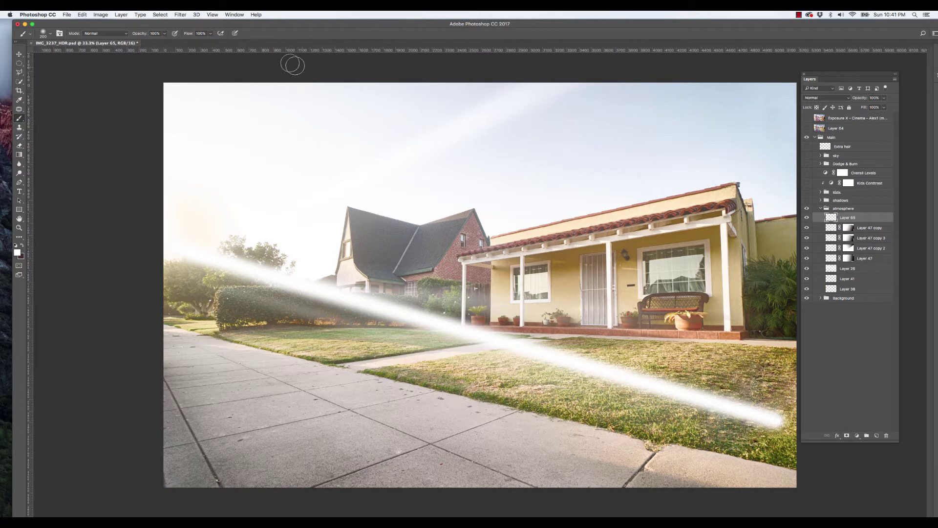
- Soften the white streak with a Gaussian Blur of 114.8 pixels radius
{"action": "left_click", "coordinate": [187, 17]}
{"action": "mouse_move", "coordinate": [196, 99]}
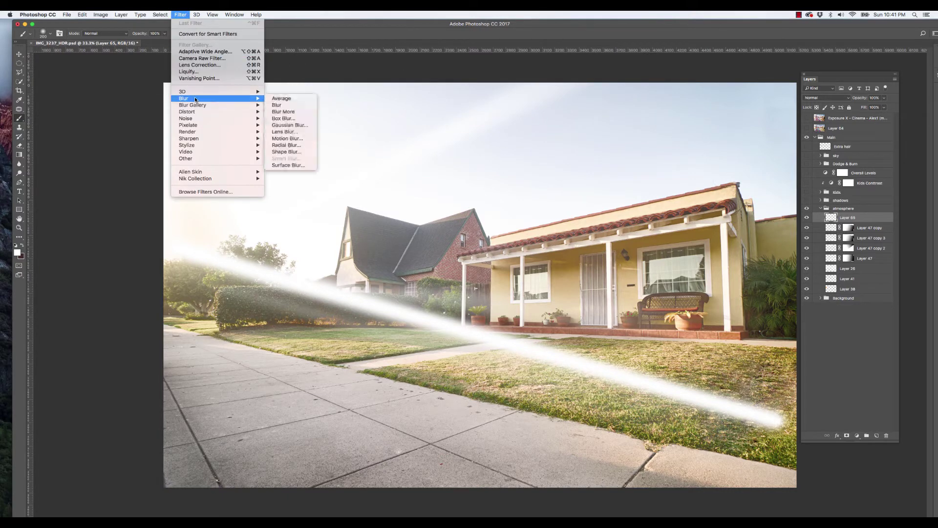
{"action": "left_click", "coordinate": [285, 125]}
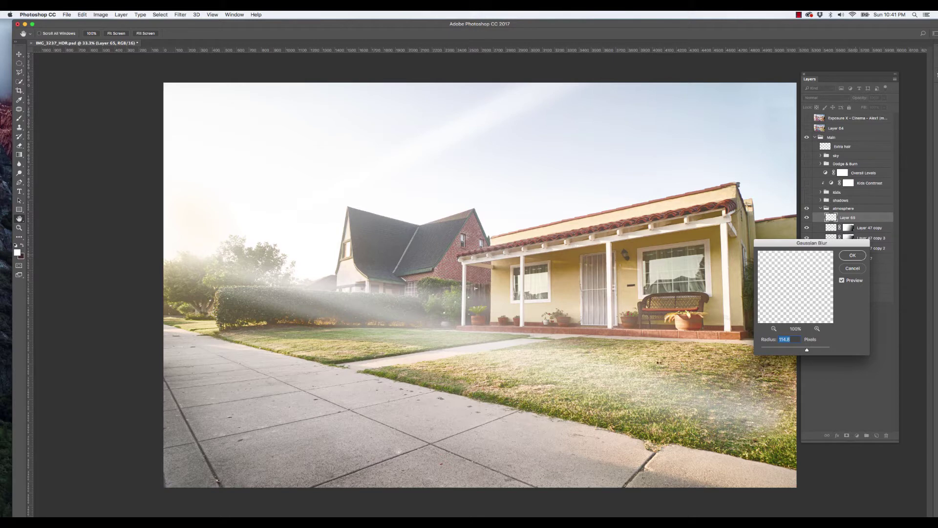
{"action": "left_click", "coordinate": [847, 251]}
{"action": "key", "text": "b"}
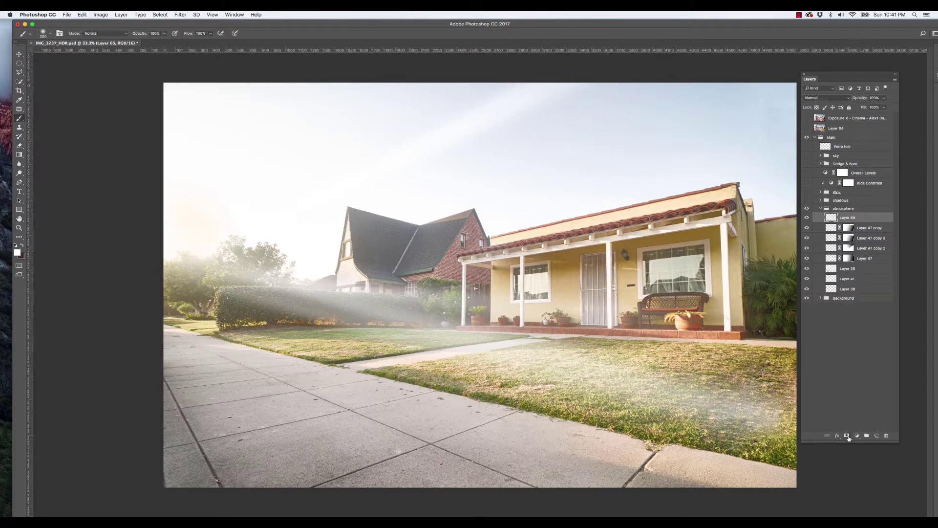
- Add a layer mask to the blurred streak and fade out its lawn end with a black-to-white gradient
{"action": "left_click", "coordinate": [847, 432]}
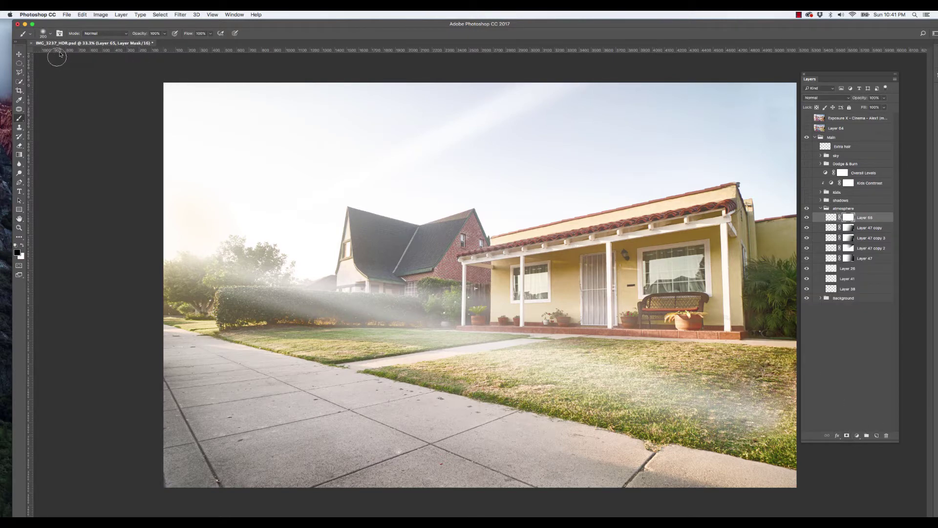
{"action": "key", "text": "x"}
{"action": "key", "text": "g"}
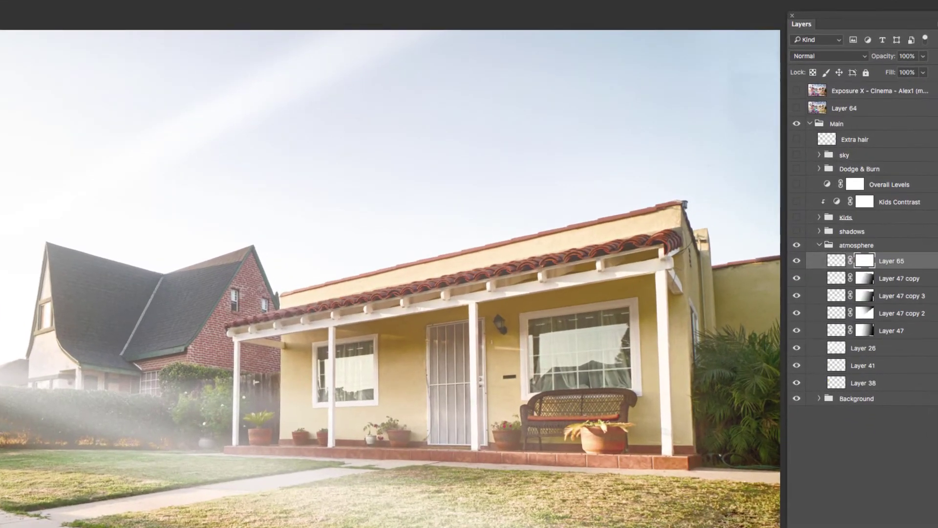
{"action": "left_click_drag", "start_coordinate": [660, 398], "coordinate": [408, 318]}
{"action": "left_click_drag", "start_coordinate": [129, 429], "coordinate": [125, 464]}
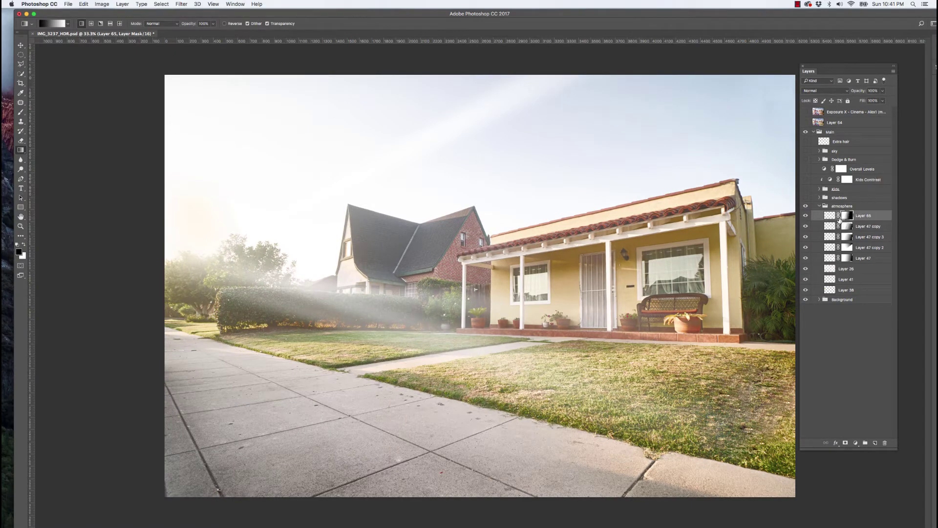
- Inspect the new light ray in isolation, restore the other layers with the ray hidden, and collapse the atmosphere group
{"action": "left_click", "coordinate": [806, 215]}
{"action": "left_click", "coordinate": [805, 215], "text": "alt"}
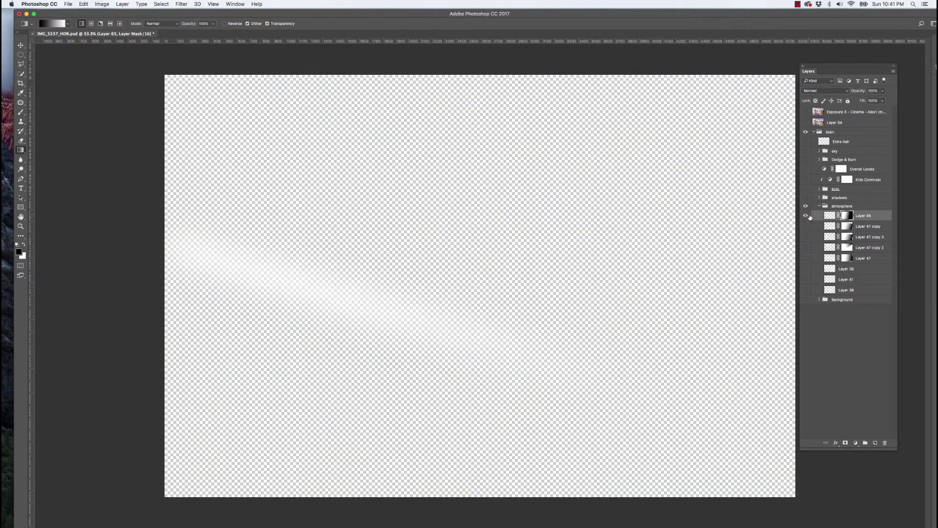
{"action": "left_click", "coordinate": [805, 215], "text": "alt"}
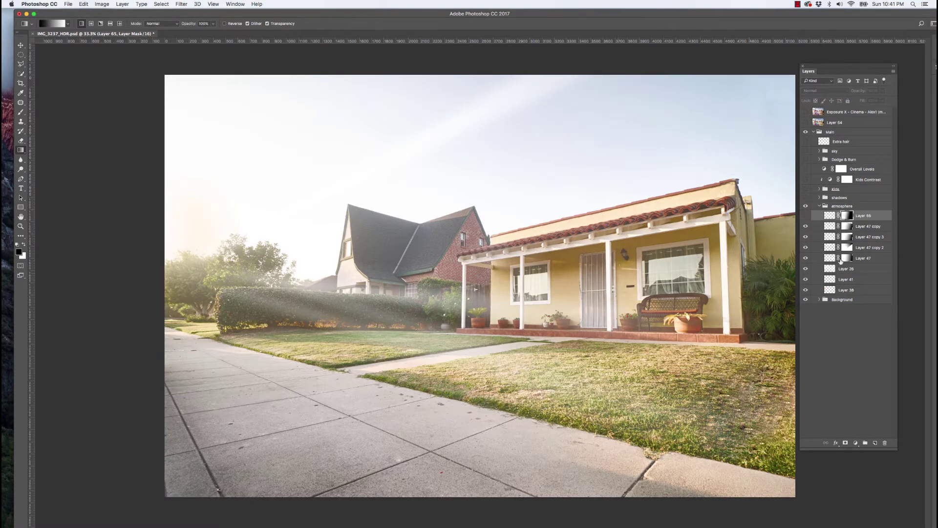
{"action": "left_click", "coordinate": [819, 207]}
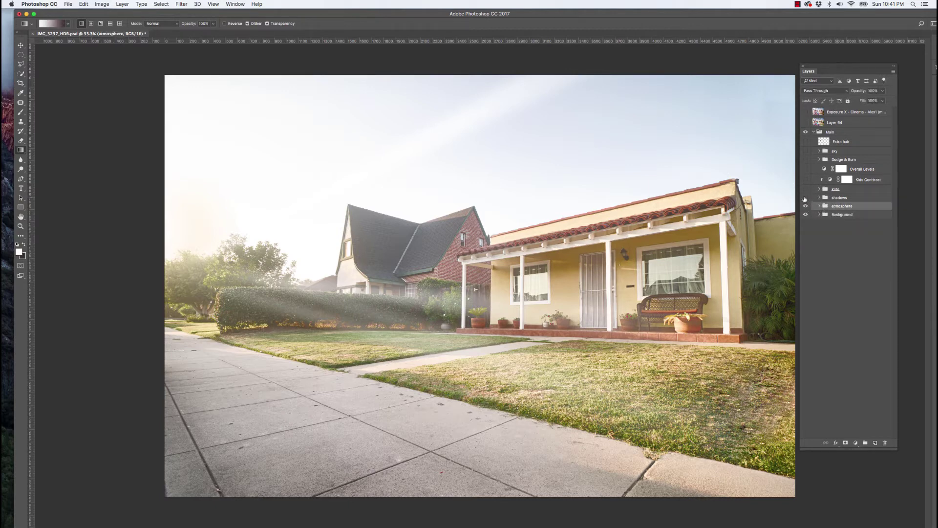
- Show the shadows and Kids groups over the background, with the shadows group expanded to list its layers
{"action": "left_click", "coordinate": [805, 197]}
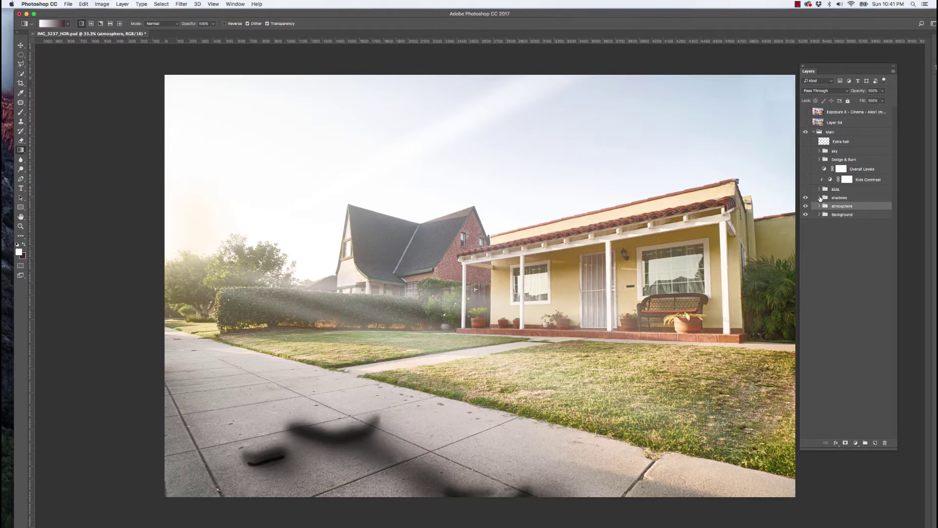
{"action": "left_click", "coordinate": [819, 198]}
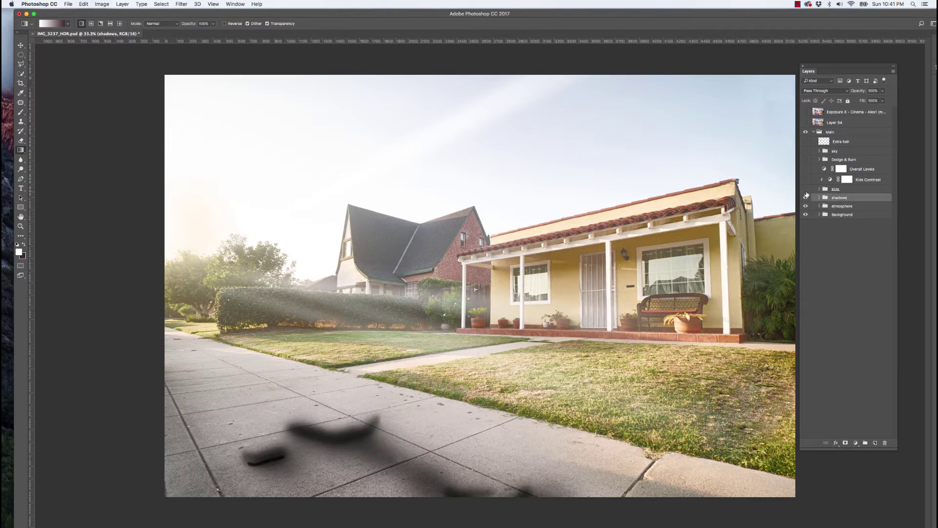
{"action": "left_click", "coordinate": [818, 197]}
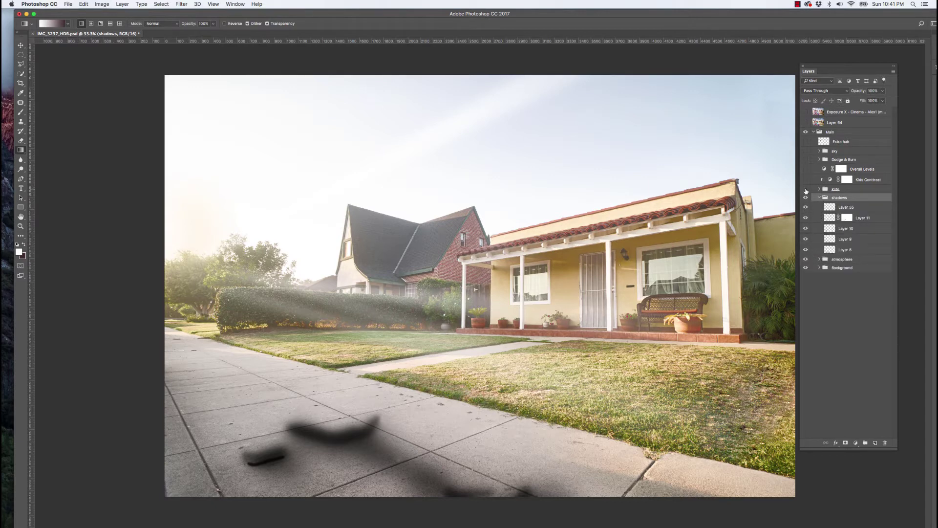
{"action": "left_click", "coordinate": [806, 189]}
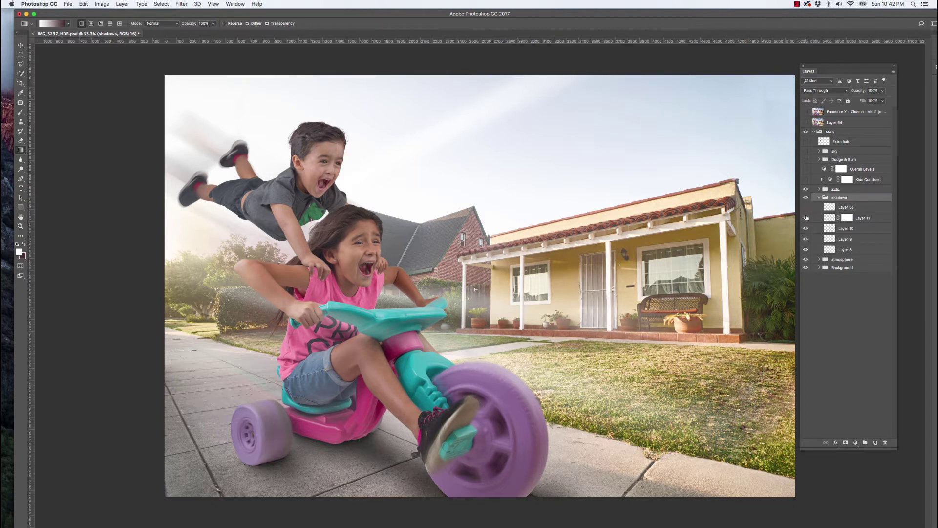
- Hide the layers in the shadows group, then show the lower three again one at a time to compare the shadow build-up
{"action": "left_click", "coordinate": [806, 217]}
{"action": "left_click", "coordinate": [806, 239]}
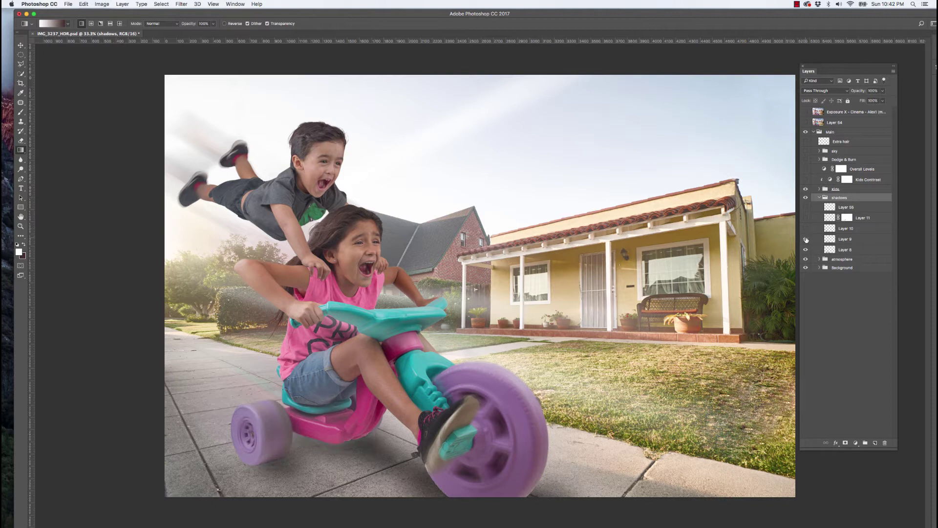
{"action": "left_click", "coordinate": [835, 251]}
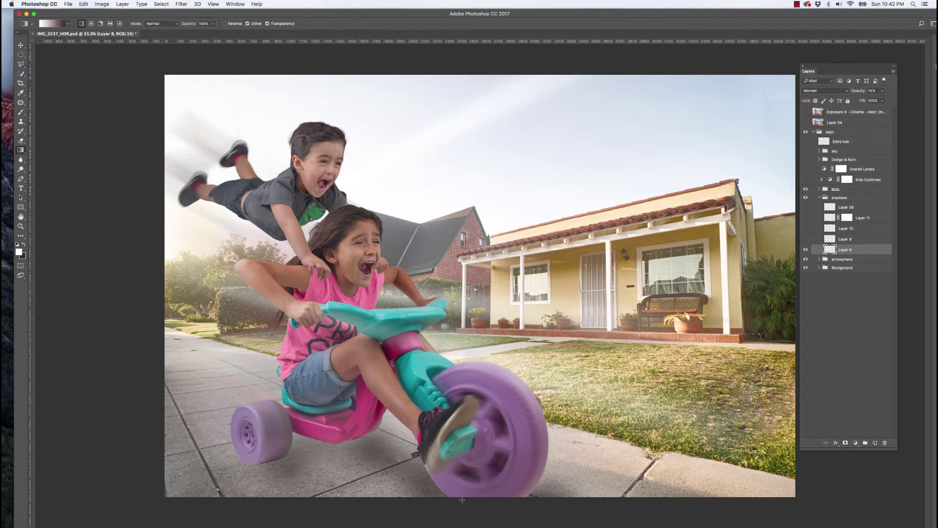
{"action": "left_click", "coordinate": [805, 248]}
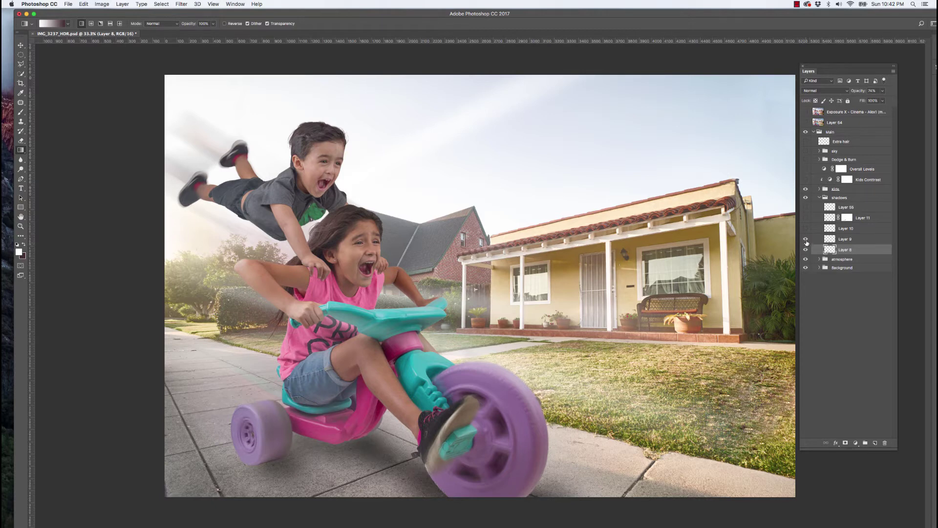
{"action": "left_click", "coordinate": [807, 230]}
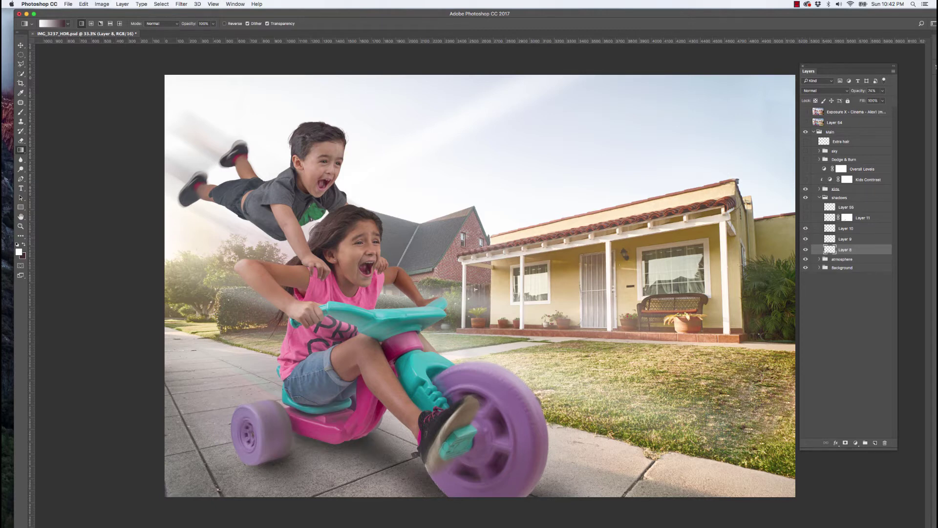
{"action": "left_click_drag", "start_coordinate": [278, 468], "coordinate": [276, 463]}
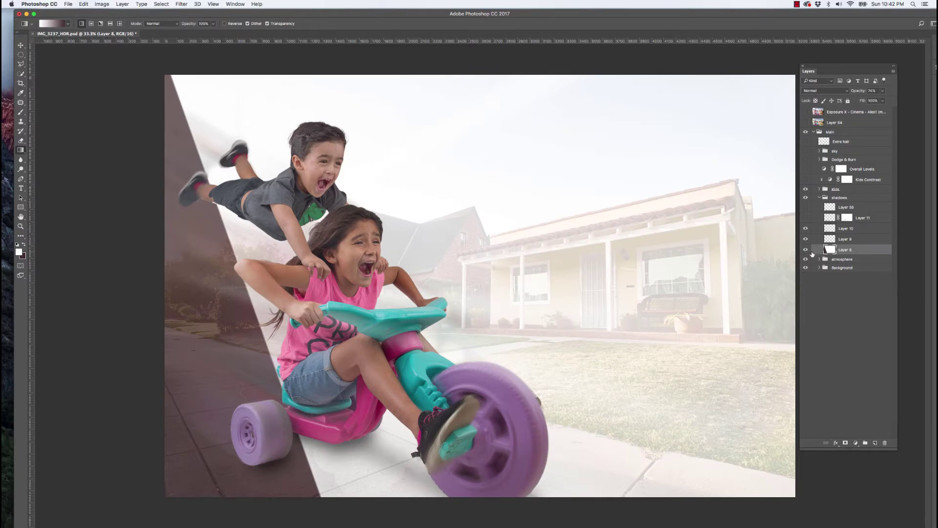
{"action": "key", "text": "super+z"}
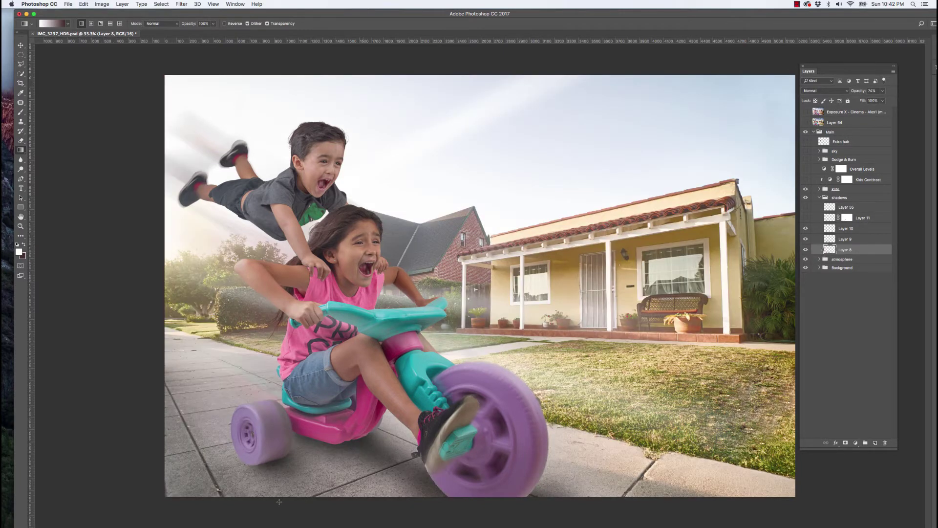
- Inspect the pavement shadow under the rear wheel up close with Layer 11 shown and hidden, leaving the layer visible
{"action": "key", "text": "z"}
{"action": "left_click_drag", "start_coordinate": [269, 463], "coordinate": [242, 341]}
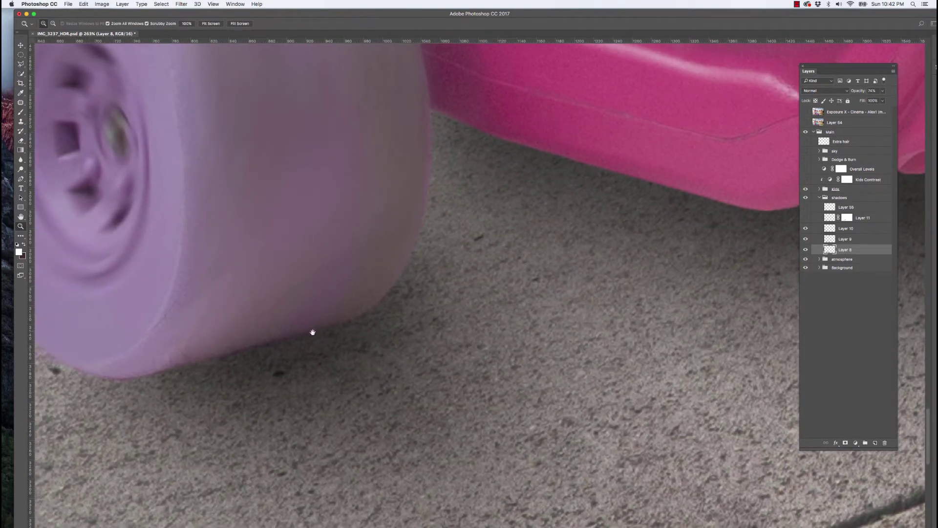
{"action": "left_click_drag", "start_coordinate": [313, 333], "coordinate": [390, 304]}
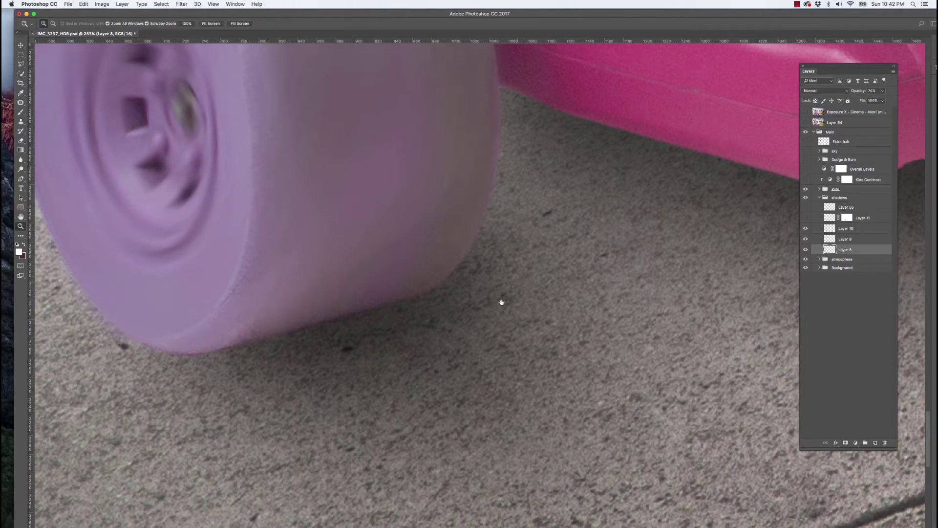
{"action": "left_click_drag", "start_coordinate": [501, 302], "coordinate": [450, 345]}
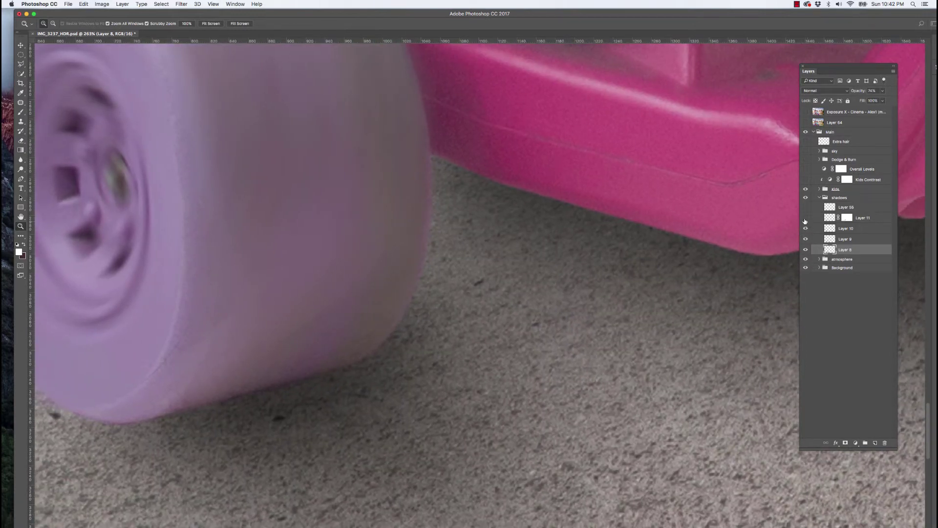
{"action": "left_click", "coordinate": [805, 217]}
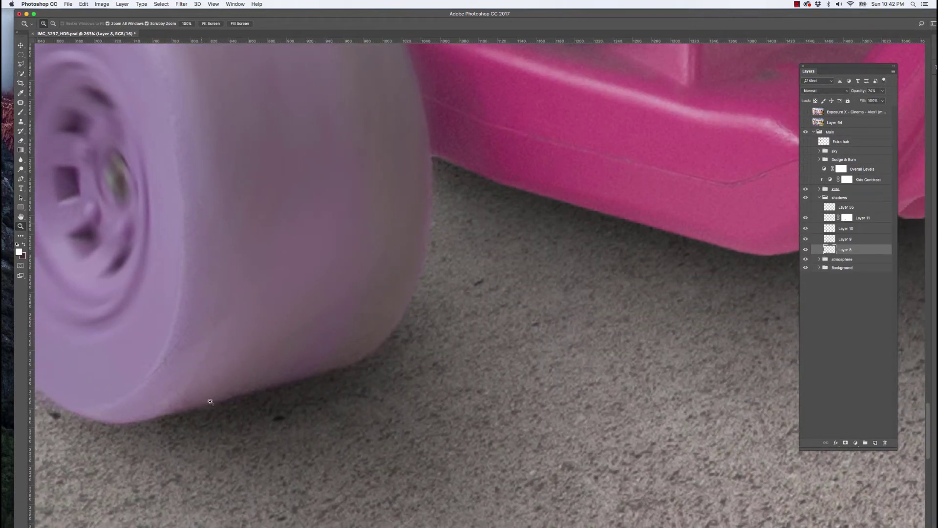
{"action": "left_click", "coordinate": [805, 218]}
{"action": "left_click", "coordinate": [805, 218]}
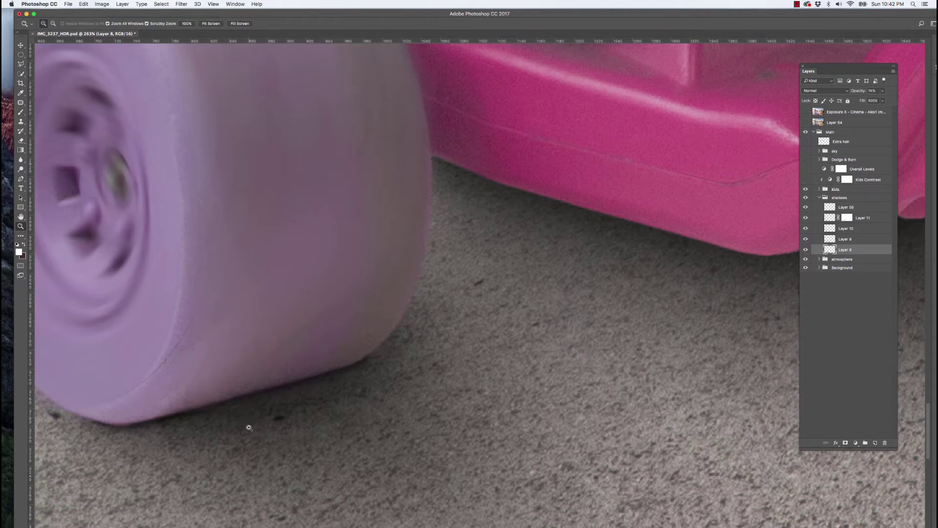
- Compare the rear wheel's contact edge with the topmost shadow layer hidden and shown, leaving the layer visible
{"action": "left_click", "coordinate": [806, 208]}
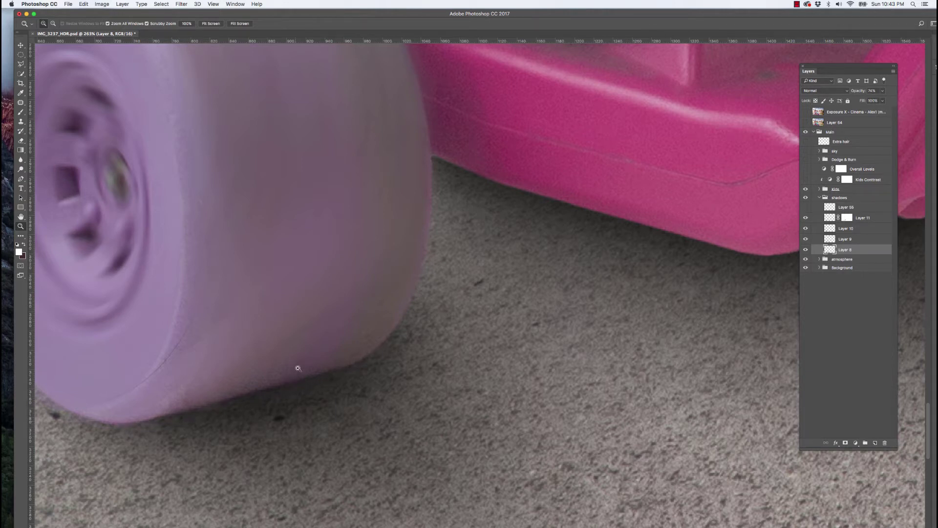
{"action": "left_click_drag", "start_coordinate": [298, 368], "coordinate": [366, 335]}
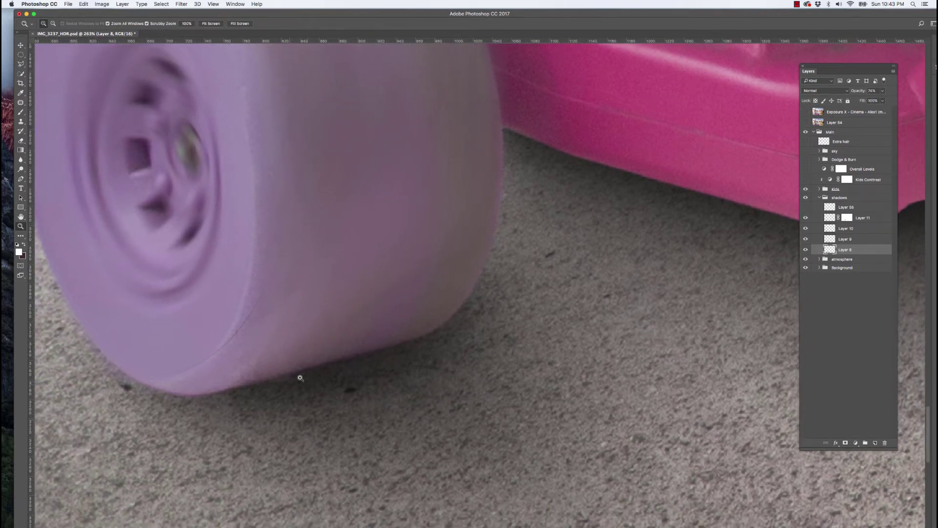
{"action": "left_click_drag", "start_coordinate": [620, 268], "coordinate": [517, 308]}
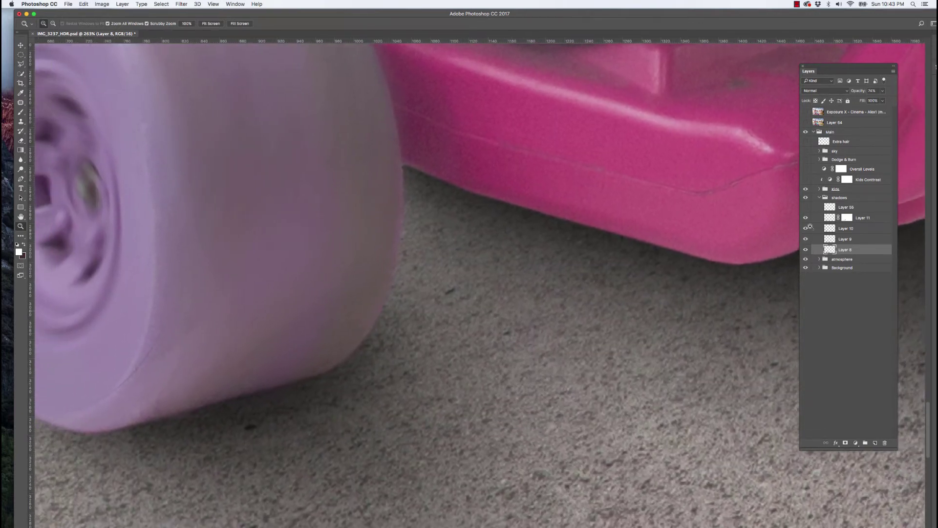
{"action": "left_click", "coordinate": [805, 207]}
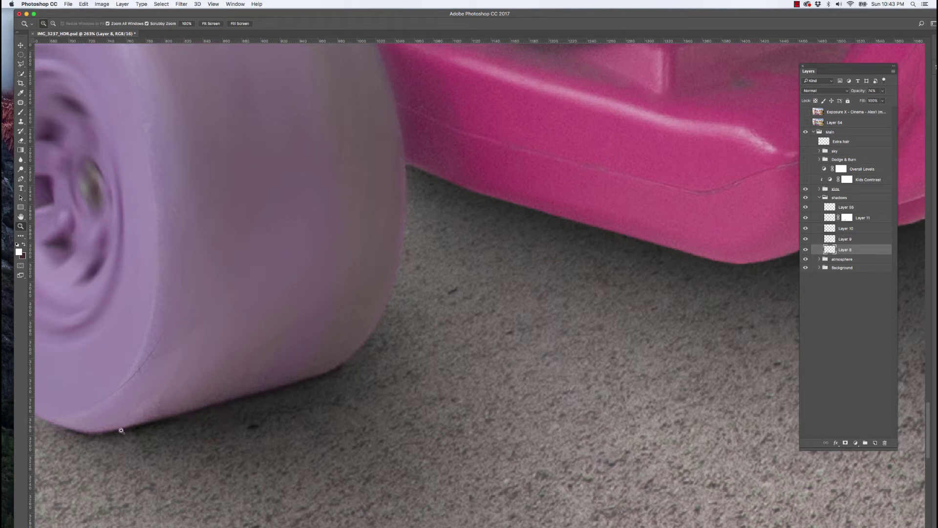
{"action": "left_click_drag", "start_coordinate": [234, 388], "coordinate": [314, 442]}
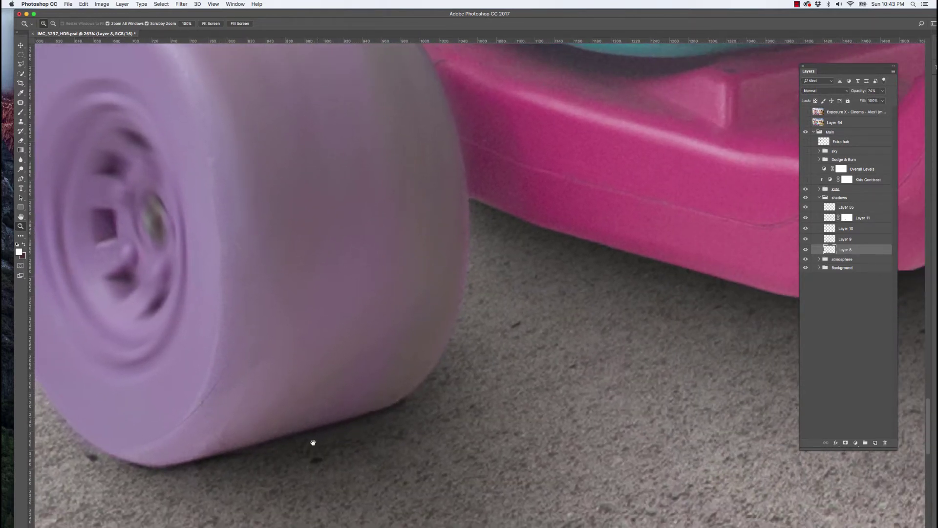
- Collapse the shadows group and compare the whole composite with the group hidden and shown
{"action": "key", "text": "super+0"}
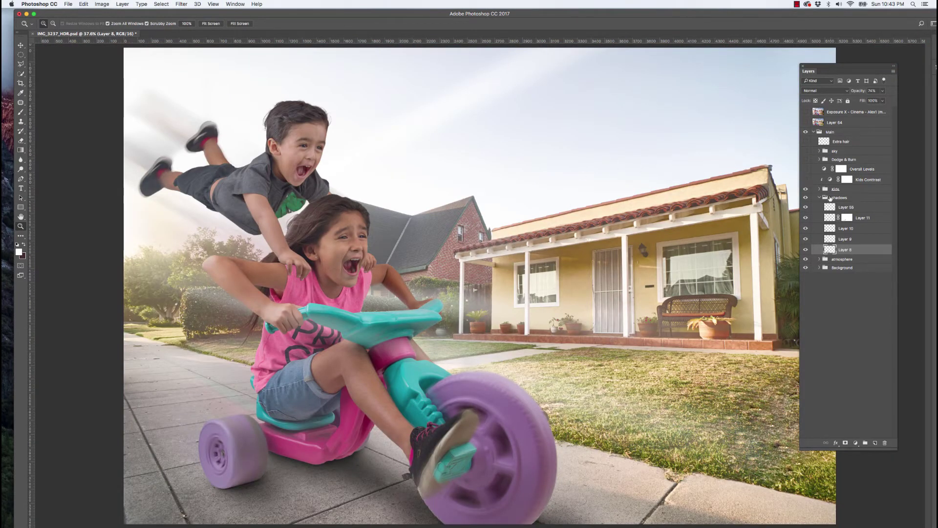
{"action": "left_click", "coordinate": [823, 198]}
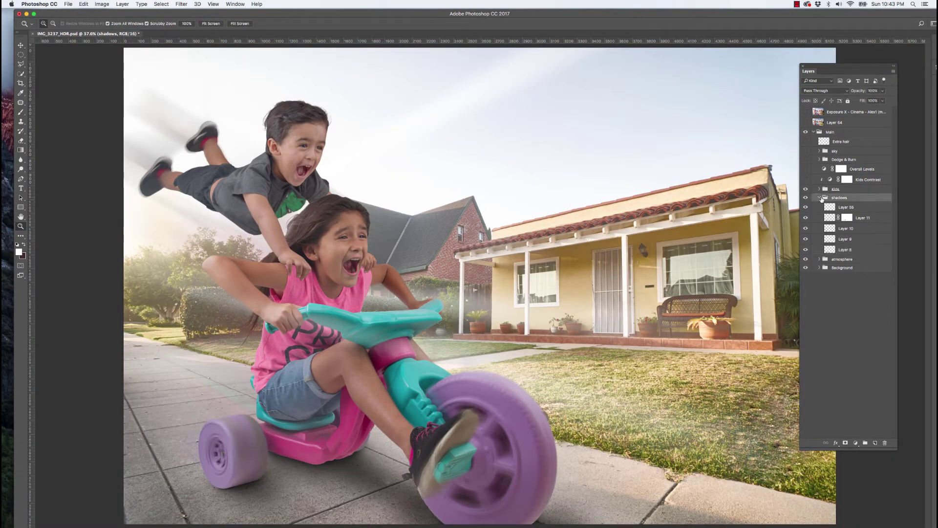
{"action": "left_click", "coordinate": [820, 198]}
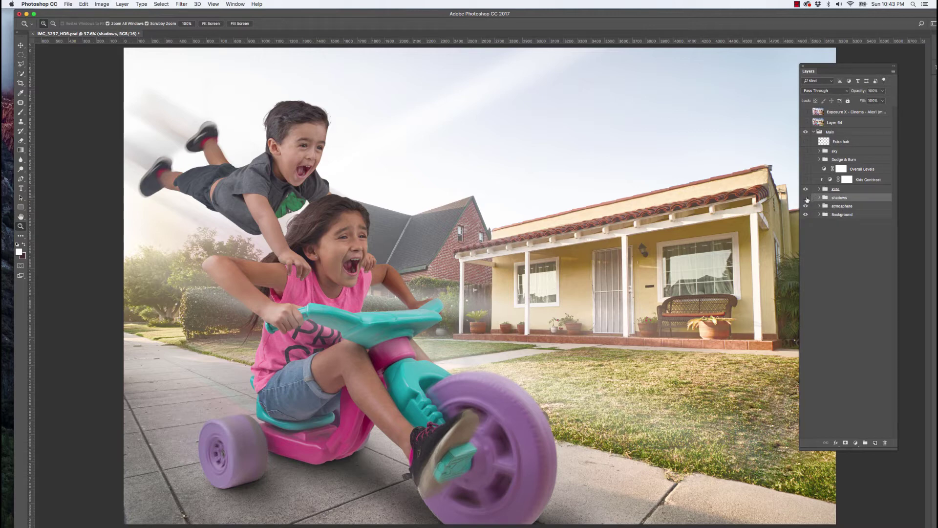
{"action": "left_click", "coordinate": [806, 197]}
{"action": "left_click", "coordinate": [806, 197]}
- View the Kids group in isolation, restore the other layers, and expand the group to list its layers
{"action": "left_click", "coordinate": [833, 190]}
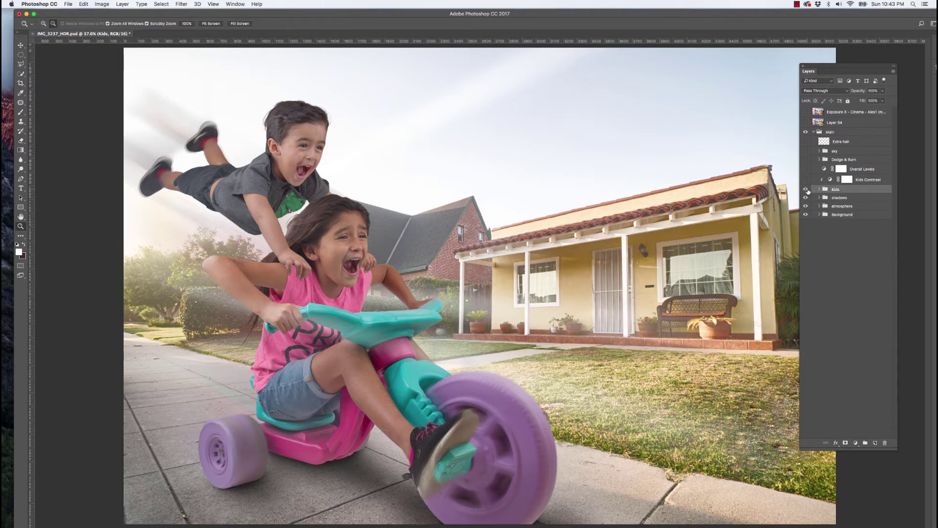
{"action": "left_click", "coordinate": [805, 189], "text": "alt"}
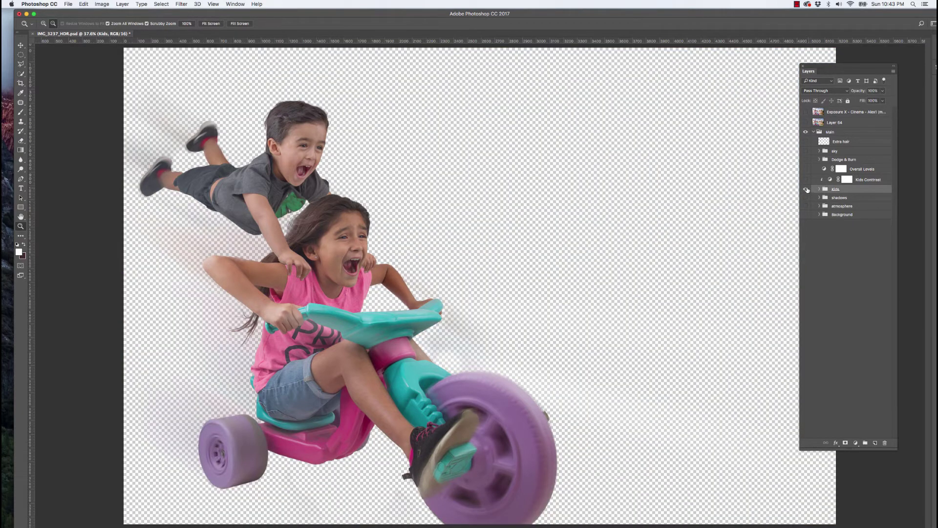
{"action": "left_click", "coordinate": [806, 189], "text": "alt"}
{"action": "left_click", "coordinate": [819, 189]}
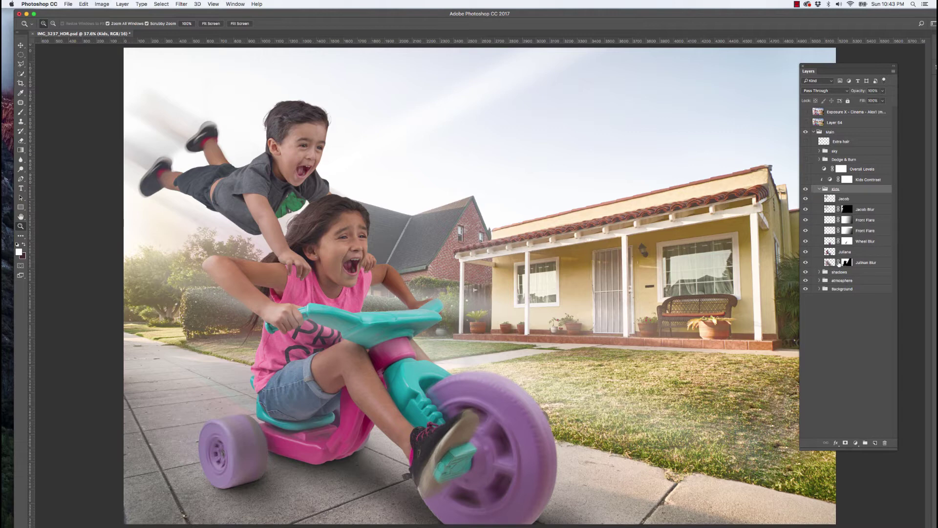
- Examine the girl's blur layer in the Kids group in isolation, then compare the composite with it hidden and shown
{"action": "left_click", "coordinate": [862, 262]}
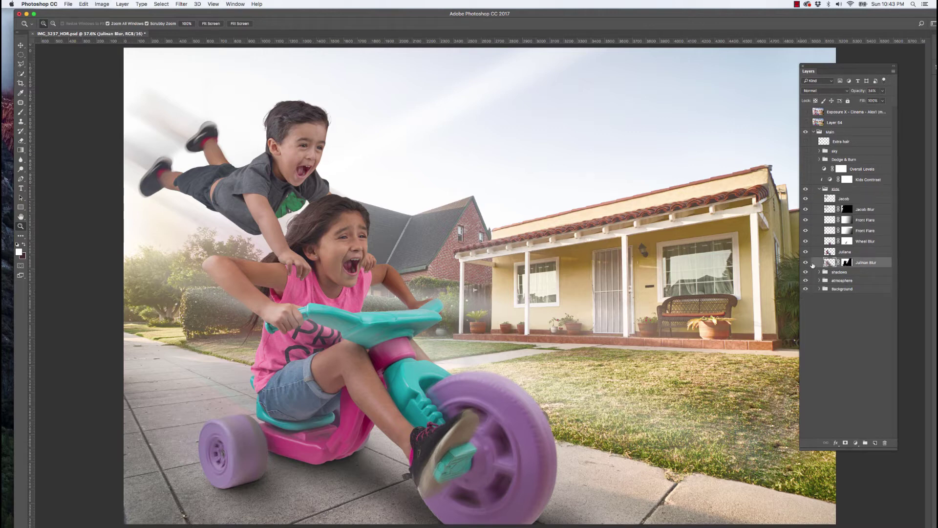
{"action": "key", "text": "alt"}
{"action": "left_click", "coordinate": [806, 263], "text": "alt"}
{"action": "left_click", "coordinate": [806, 263], "text": "alt"}
{"action": "left_click", "coordinate": [806, 264]}
{"action": "left_click", "coordinate": [806, 263]}
{"action": "left_click", "coordinate": [806, 263]}
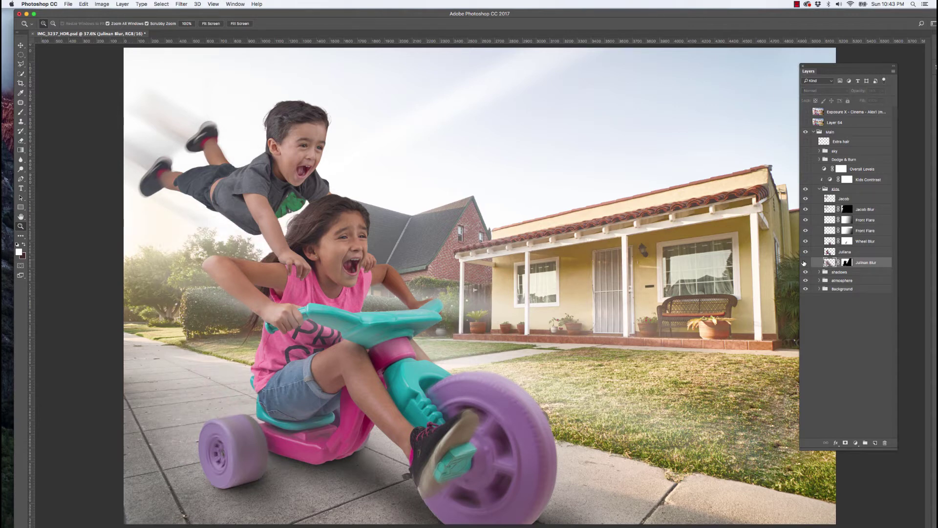
{"action": "left_click", "coordinate": [806, 263]}
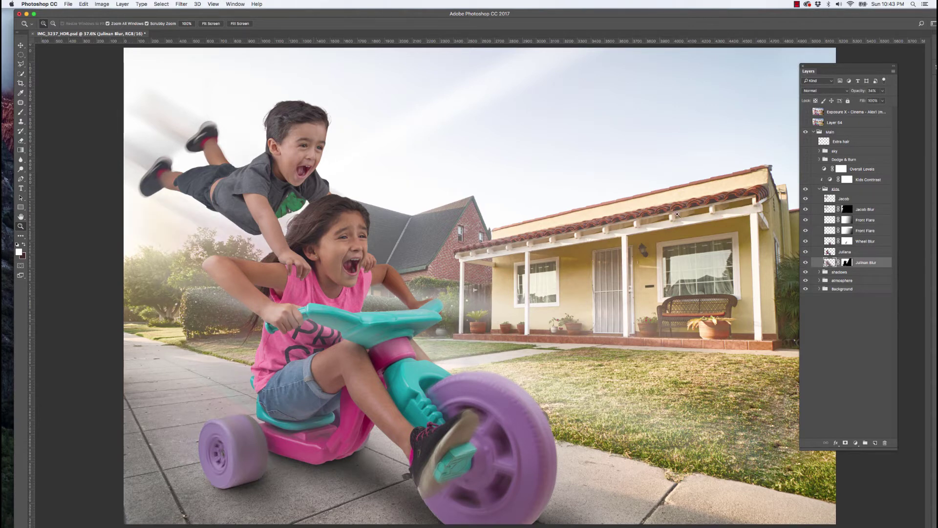
- Isolate the girl's sharp cutout layer and duplicate it, then hide the copy and select the original
{"action": "left_click", "coordinate": [827, 253]}
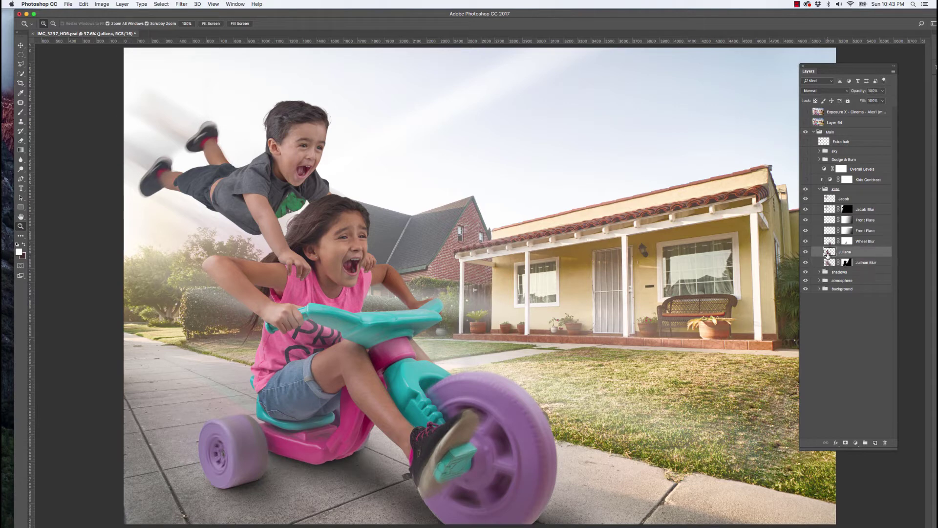
{"action": "left_click", "coordinate": [806, 252], "text": "alt"}
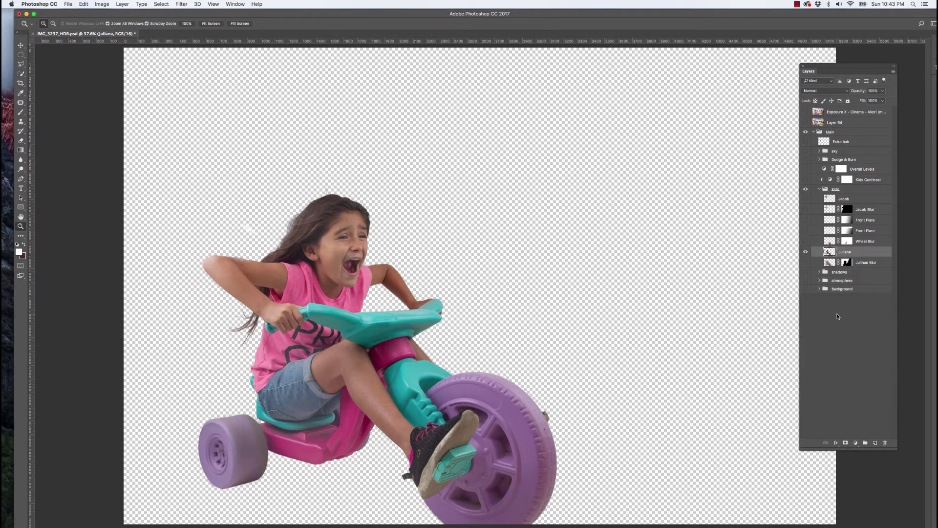
{"action": "key", "text": "ctrl+j"}
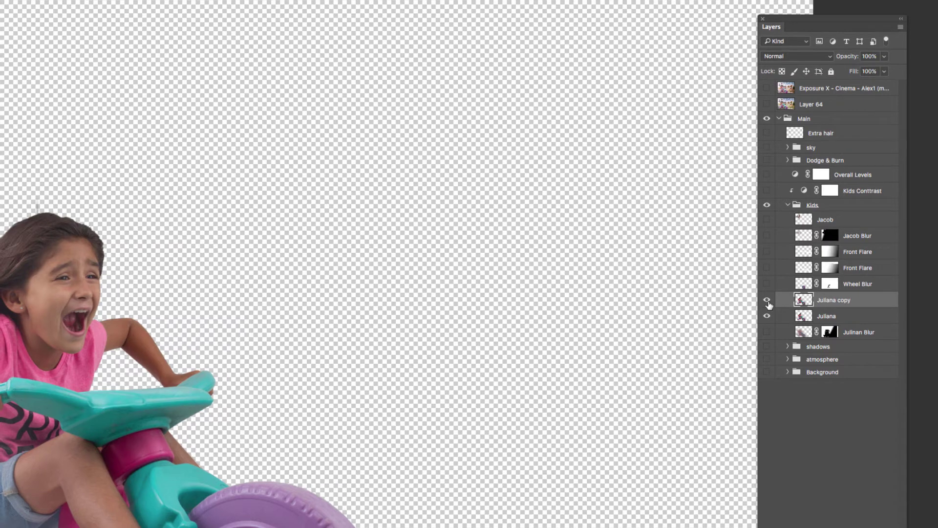
{"action": "left_click", "coordinate": [766, 300]}
{"action": "left_click", "coordinate": [826, 315]}
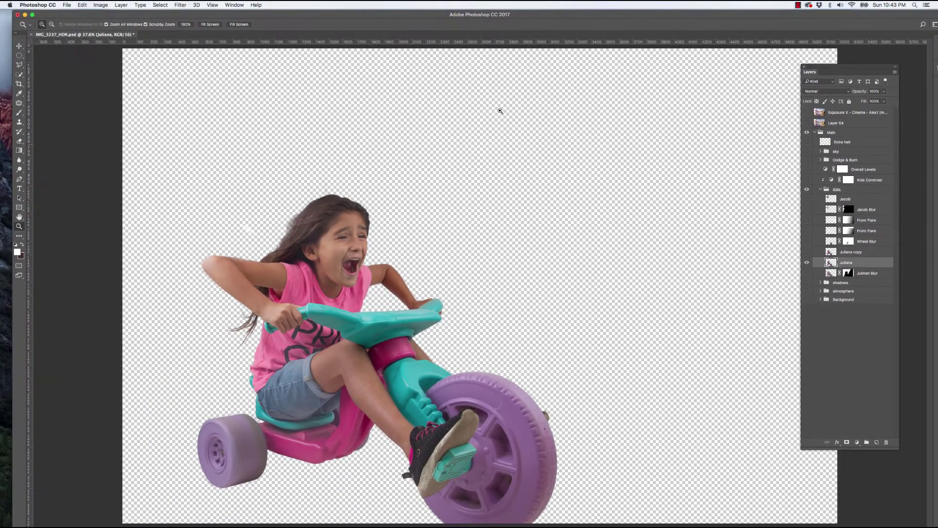
- Apply a Motion Blur to the girl's original layer with an angle of -31° and a distance of 1034 pixels
{"action": "left_click", "coordinate": [185, 4]}
{"action": "mouse_move", "coordinate": [210, 92]}
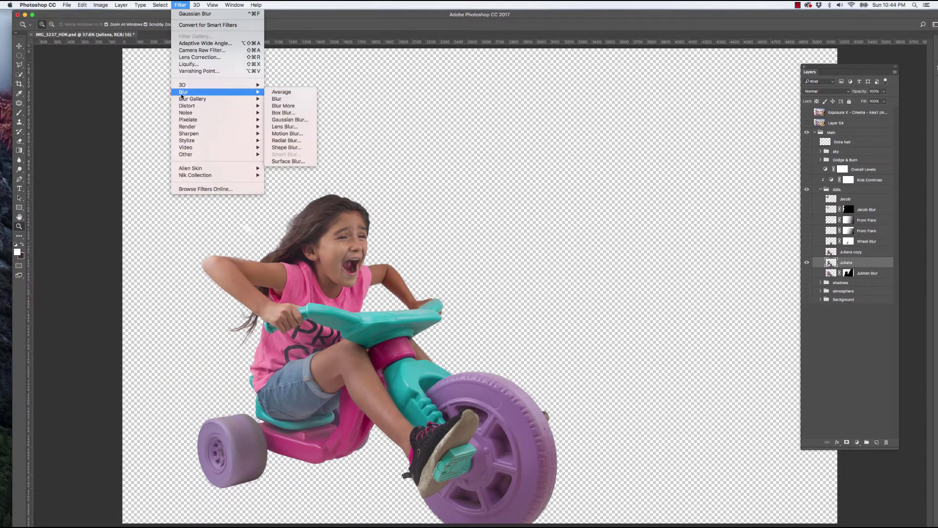
{"action": "left_click", "coordinate": [279, 127]}
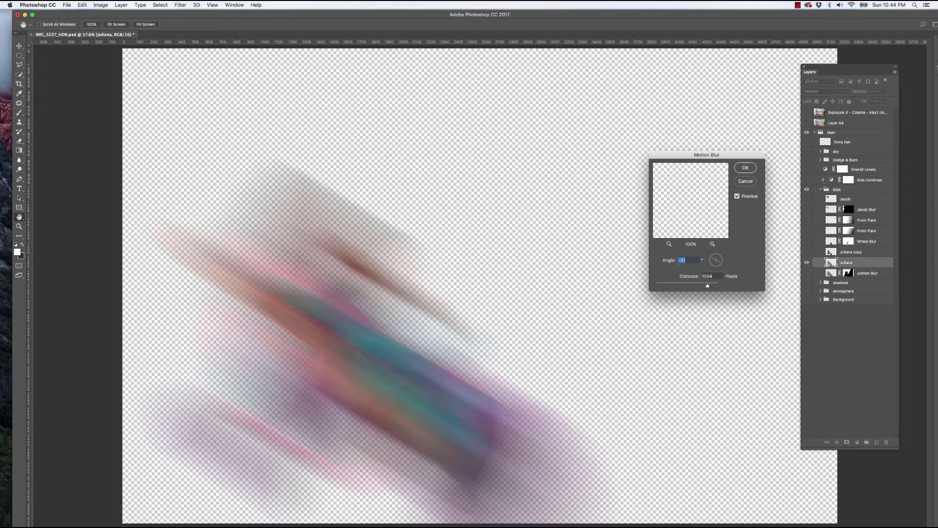
{"action": "left_click", "coordinate": [746, 169]}
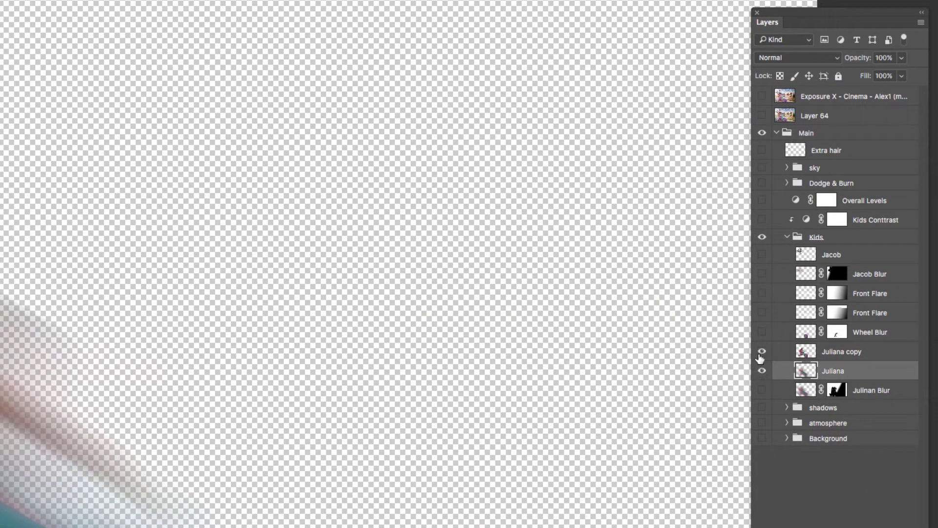
- Show the girl's sharp copy, add a mask to the blurred layer, and paint out the blur ahead of her and the front wheel
{"action": "left_click", "coordinate": [761, 352]}
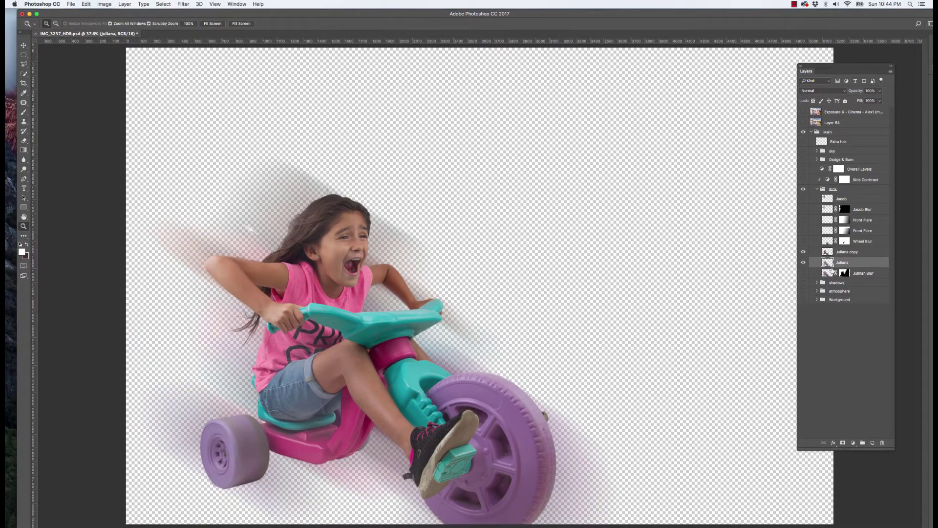
{"action": "left_click", "coordinate": [842, 443]}
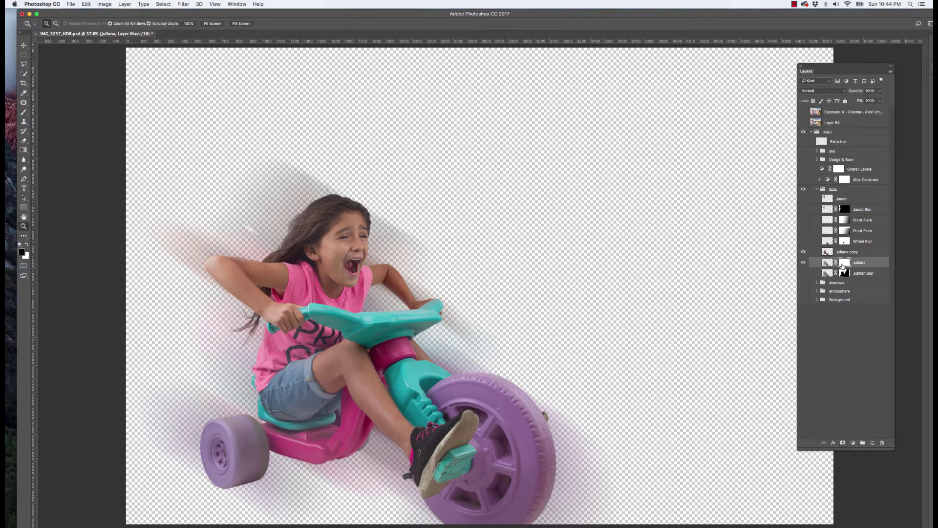
{"action": "key", "text": "b"}
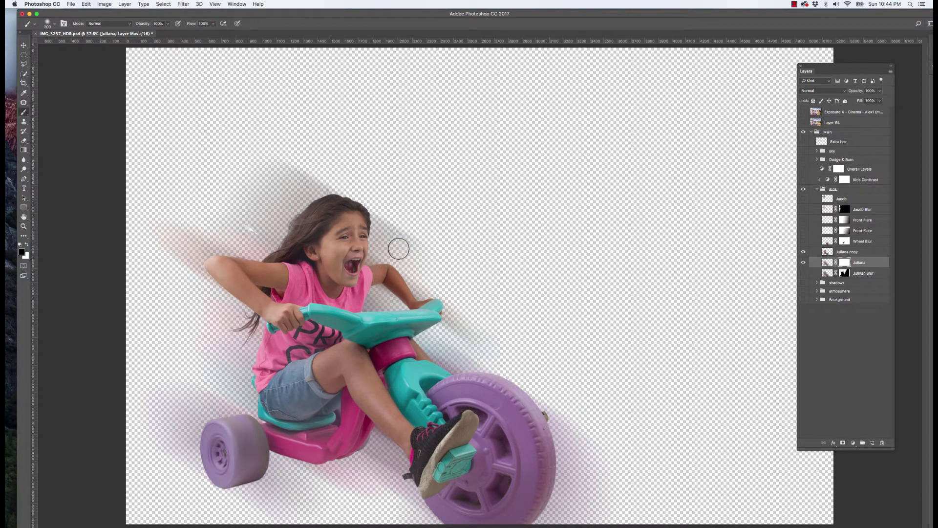
{"action": "key", "text": "bracketright"}
{"action": "key", "text": "bracketright"}
{"action": "key", "text": "bracketright"}
{"action": "key", "text": "bracketright"}
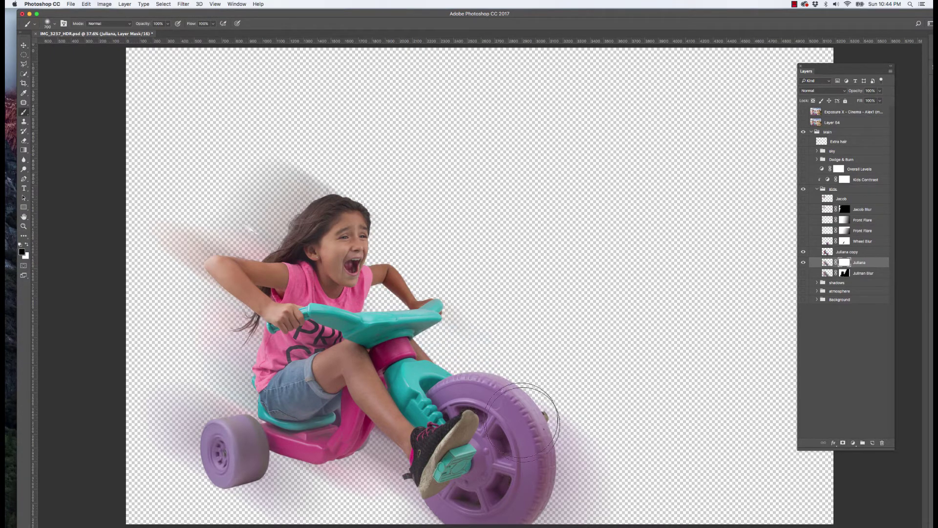
{"action": "left_click_drag", "start_coordinate": [532, 415], "coordinate": [601, 488]}
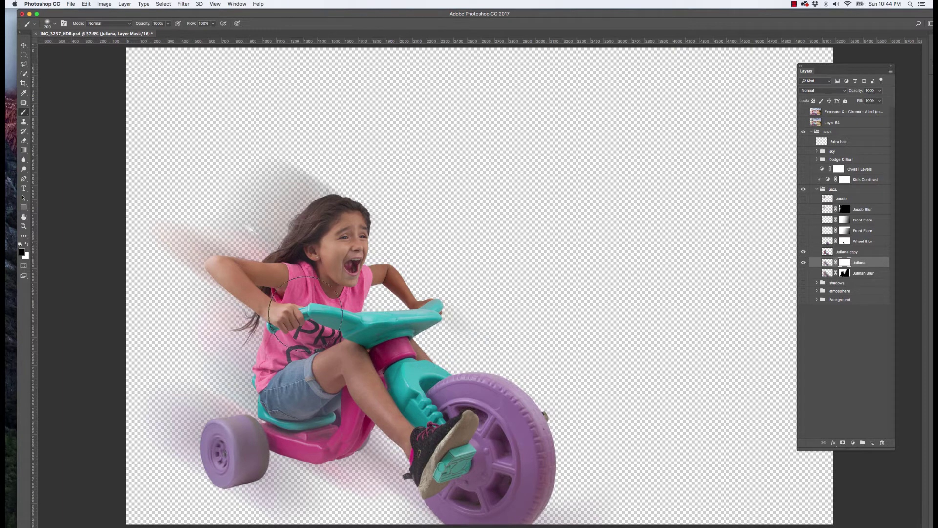
- Make the hidden groups, adjustments and kids' layers visible again, then delete the girl's motion-blurred demonstration layer, keeping her sharp copy
{"action": "left_click", "coordinate": [803, 263]}
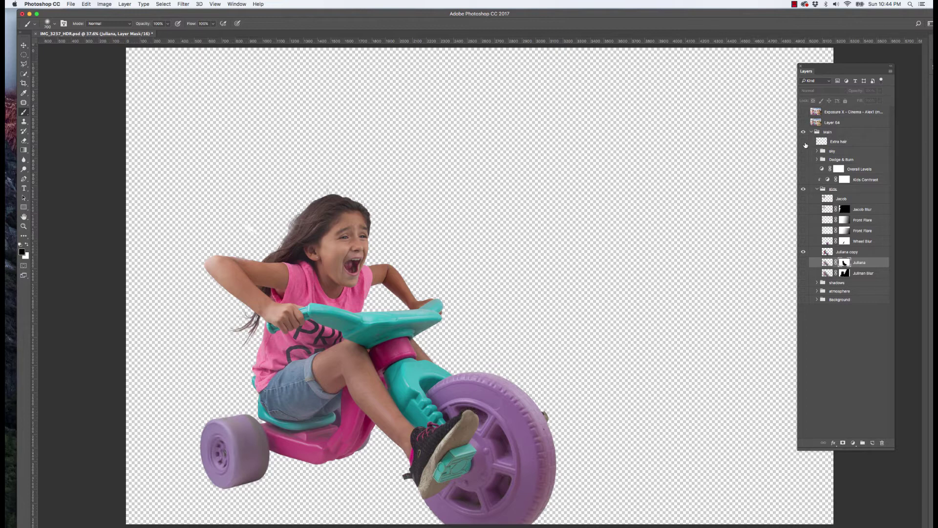
{"action": "left_click_drag", "start_coordinate": [804, 198], "coordinate": [804, 326]}
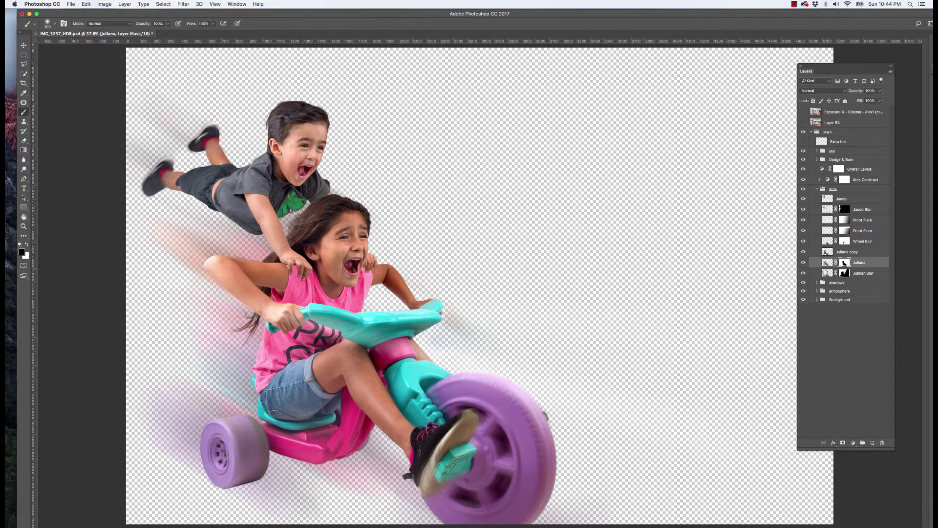
{"action": "left_click", "coordinate": [825, 265]}
{"action": "left_click", "coordinate": [865, 253]}
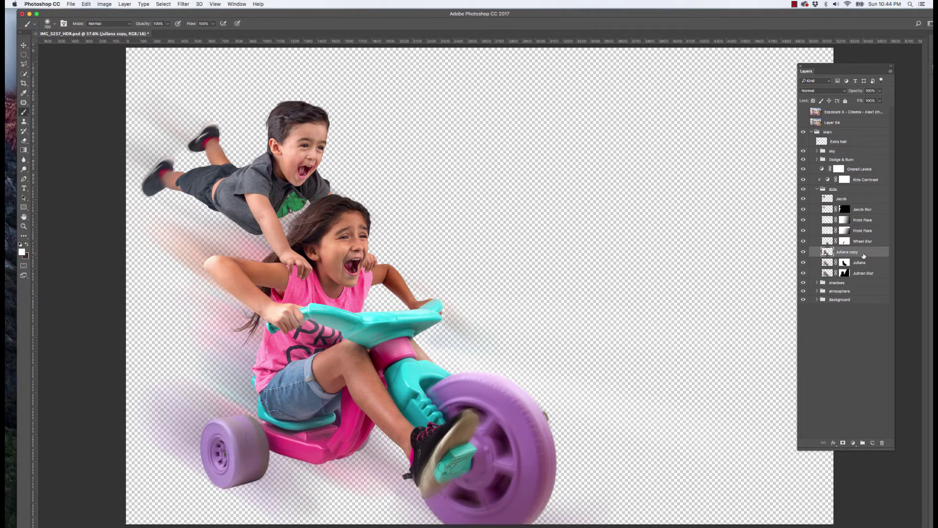
{"action": "key", "text": "Delete"}
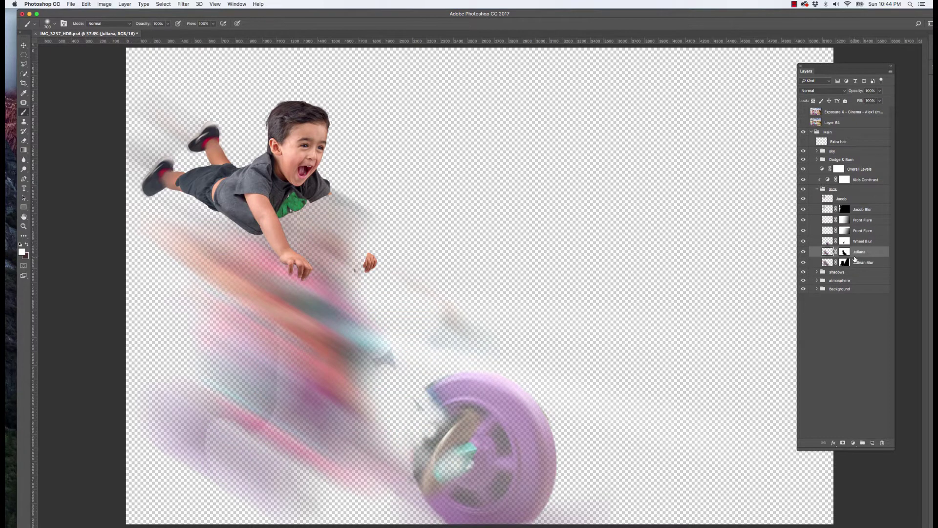
{"action": "key", "text": "super+z"}
{"action": "left_click", "coordinate": [860, 265]}
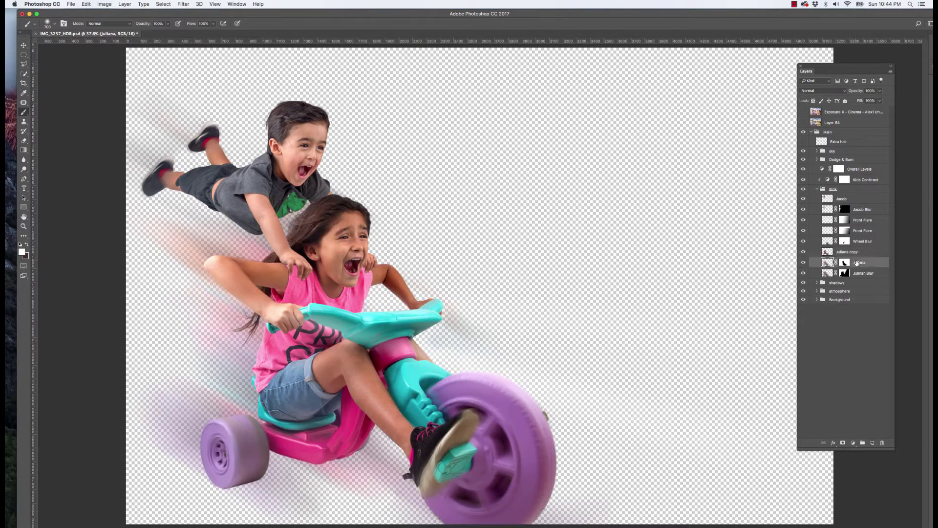
{"action": "key", "text": "Delete"}
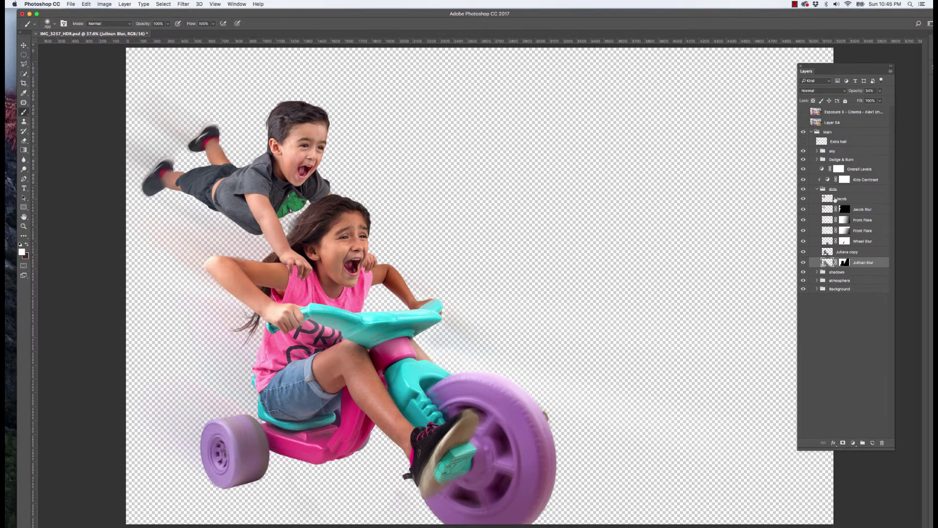
- Select the girl's sharp copy layer and view it in isolation, then restore the other layers
{"action": "left_click", "coordinate": [845, 252]}
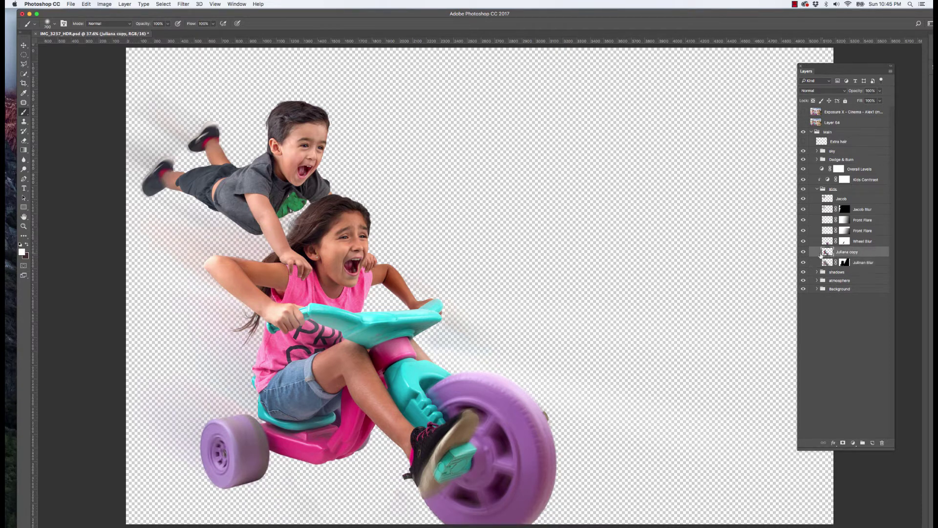
{"action": "left_click", "coordinate": [804, 252], "text": "alt"}
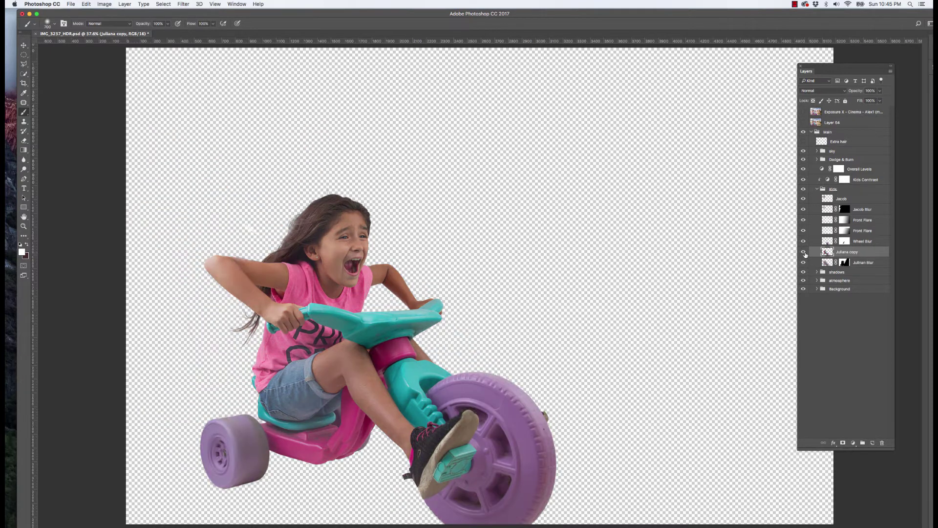
{"action": "left_click", "coordinate": [804, 252], "text": "alt"}
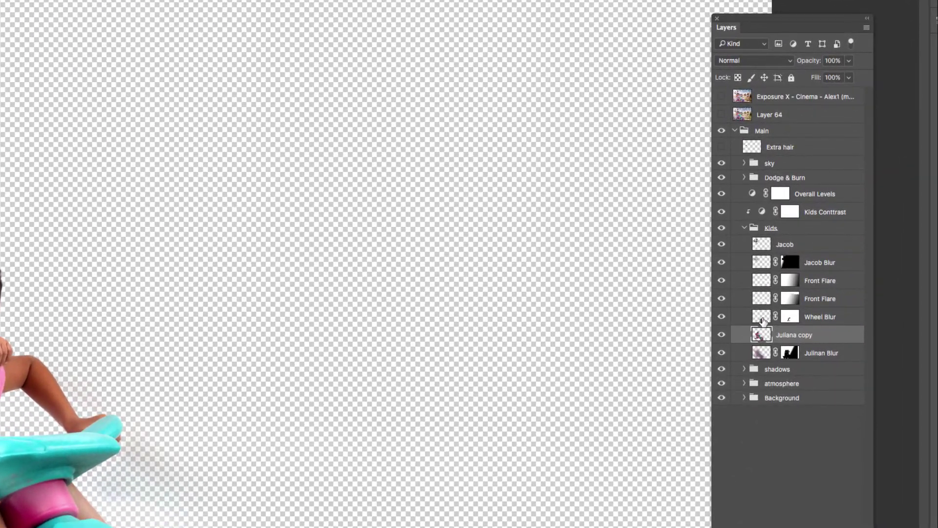
- Compare the image with the Wheel Blur layer hidden and shown, then select that layer and isolate it
{"action": "left_click", "coordinate": [722, 317]}
{"action": "left_click", "coordinate": [722, 318]}
{"action": "left_click", "coordinate": [758, 319]}
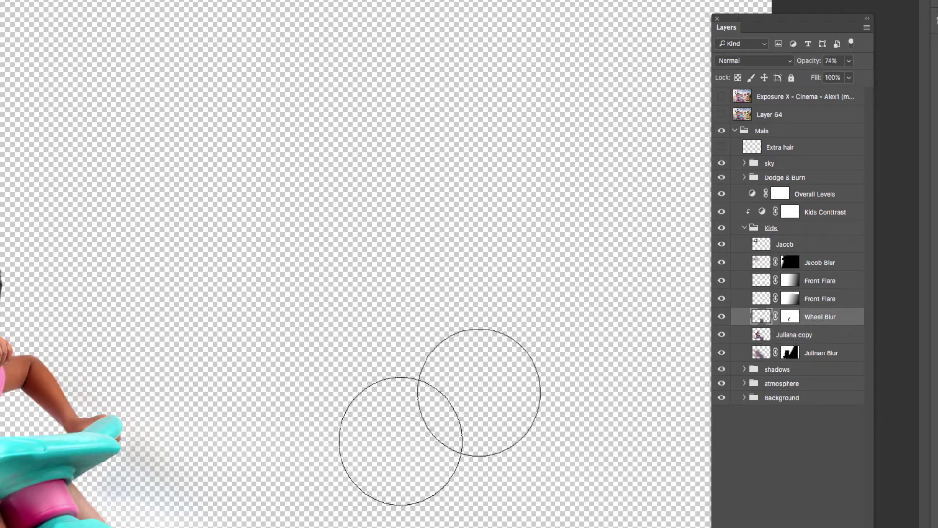
{"action": "left_click", "coordinate": [722, 316], "text": "alt"}
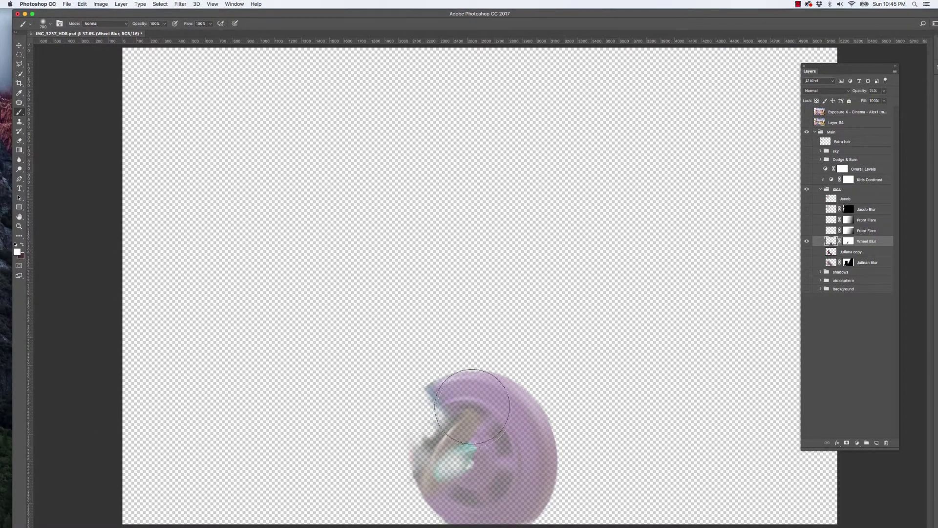
- View the Radial Blur settings for the Wheel Blur layer without applying them, then restore the other layers
{"action": "left_click", "coordinate": [182, 4]}
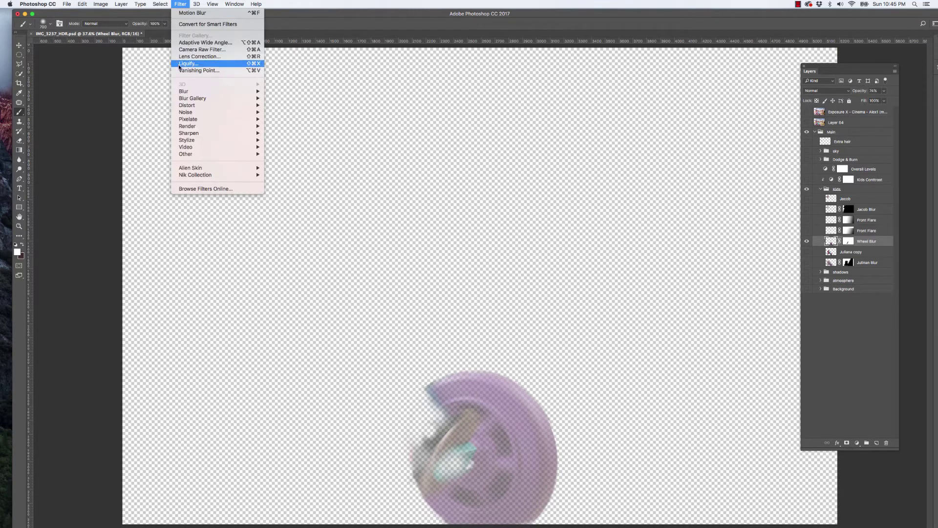
{"action": "mouse_move", "coordinate": [220, 92]}
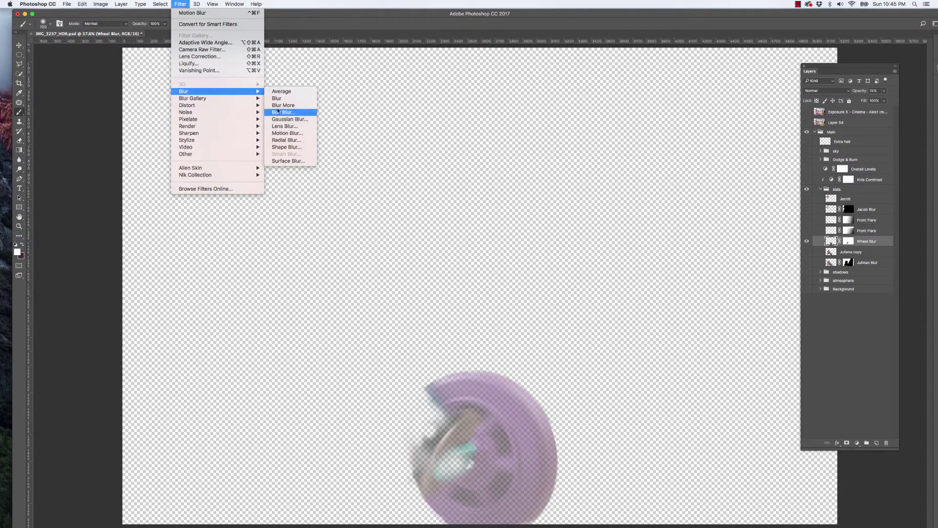
{"action": "left_click", "coordinate": [284, 140]}
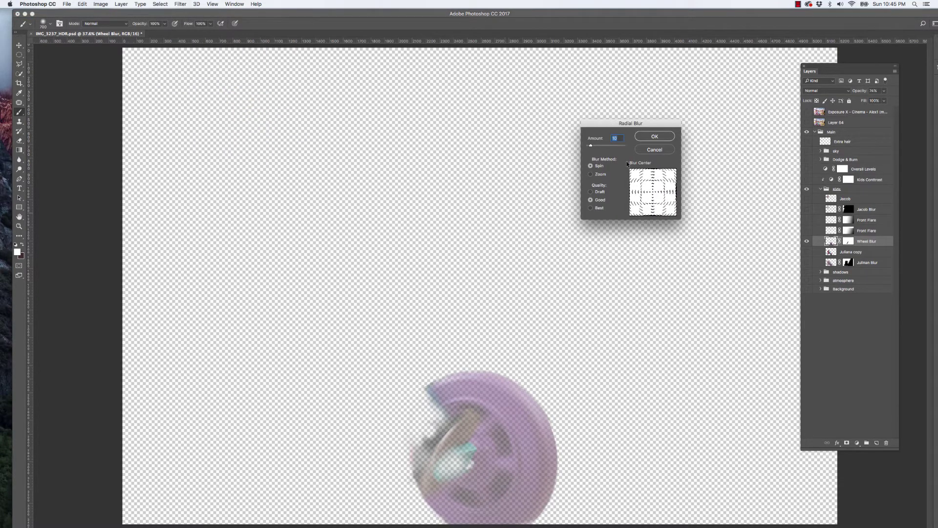
{"action": "left_click", "coordinate": [658, 148]}
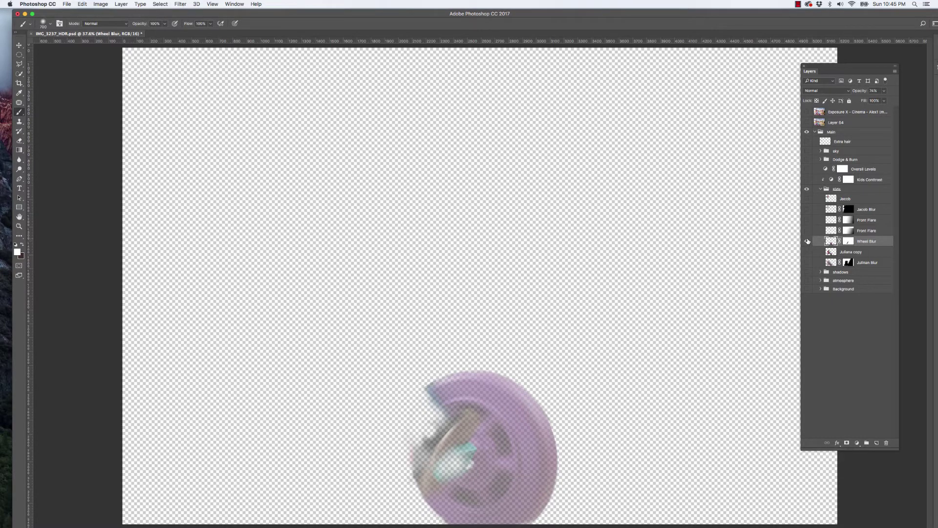
{"action": "left_click", "coordinate": [806, 241], "text": "alt"}
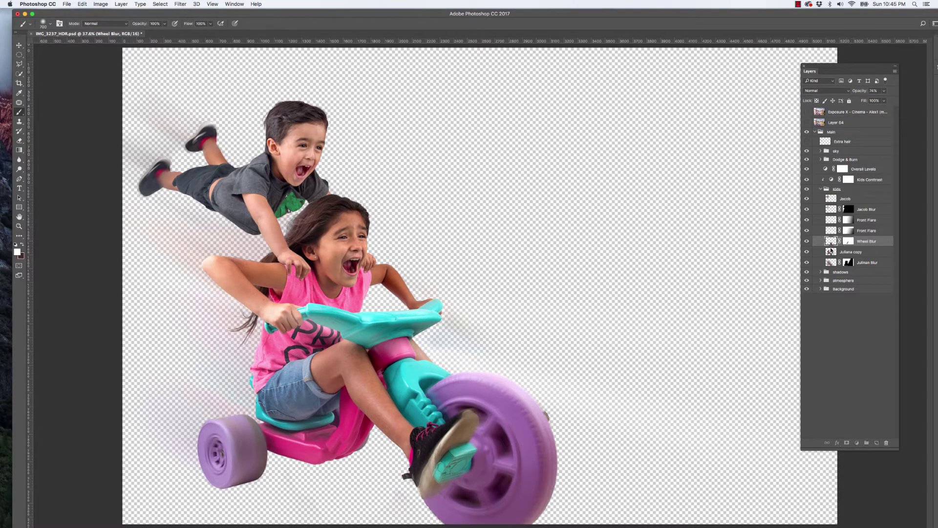
- Select the Wheel Blur layer's mask, swap the foreground and background colors, and select the lower Front Flare layer
{"action": "left_click", "coordinate": [848, 240]}
{"action": "key", "text": "x"}
{"action": "left_click", "coordinate": [870, 232]}
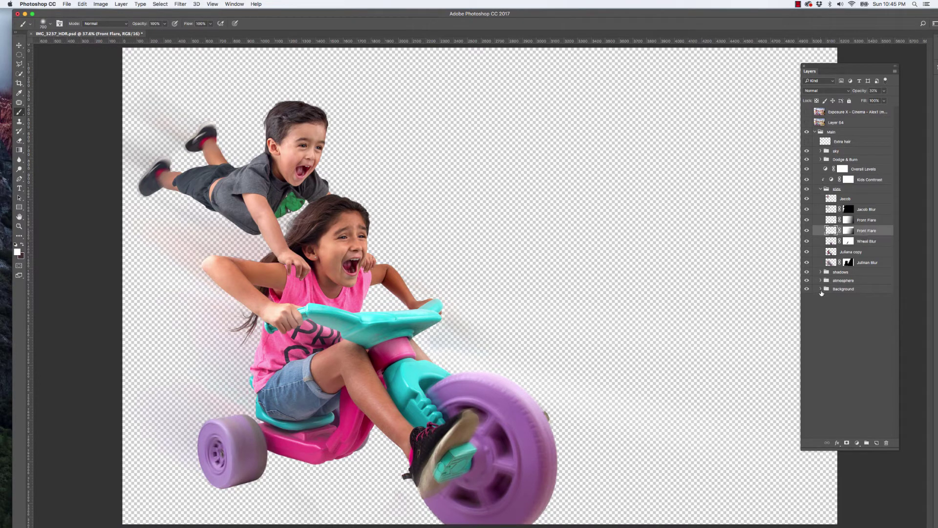
- Turn on all the layers inside the Background and atmosphere groups, collapsing each group again
{"action": "left_click", "coordinate": [820, 288]}
{"action": "left_click_drag", "start_coordinate": [806, 298], "coordinate": [808, 344]}
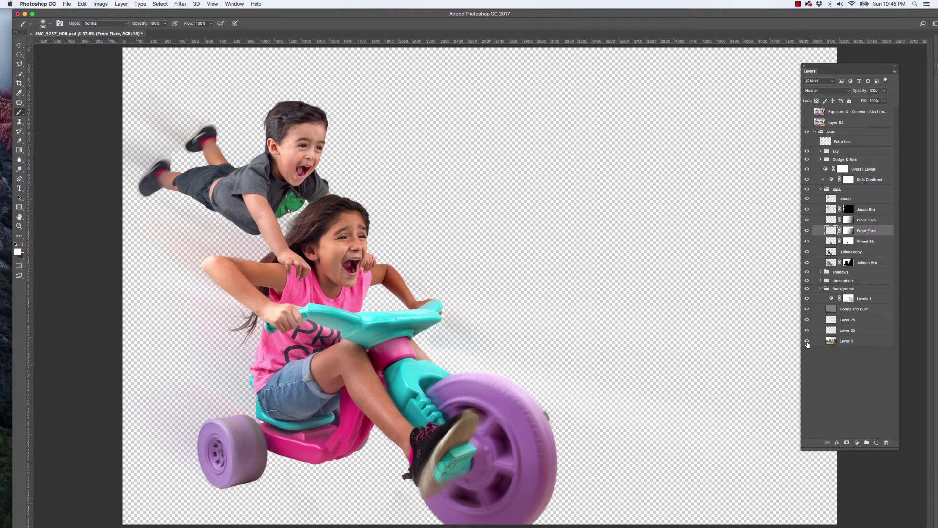
{"action": "left_click", "coordinate": [821, 289]}
{"action": "left_click", "coordinate": [820, 280]}
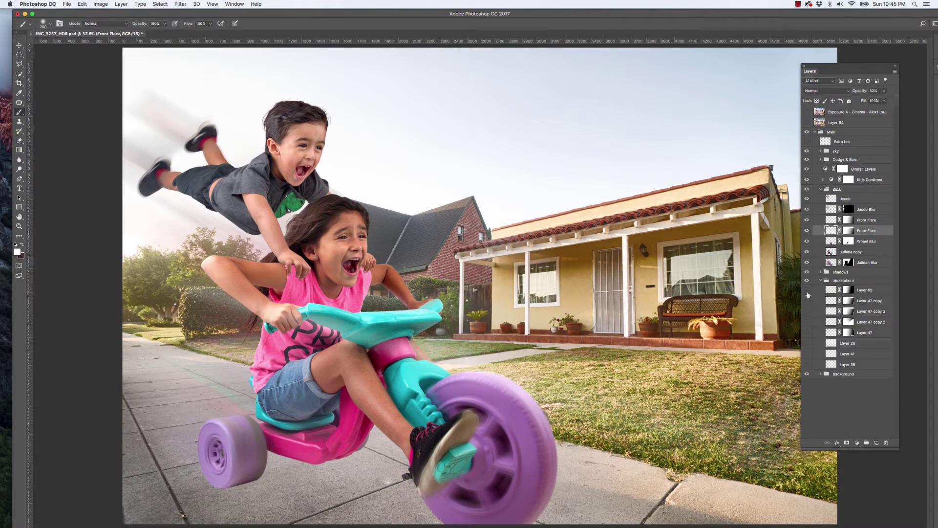
{"action": "left_click_drag", "start_coordinate": [807, 291], "coordinate": [808, 364]}
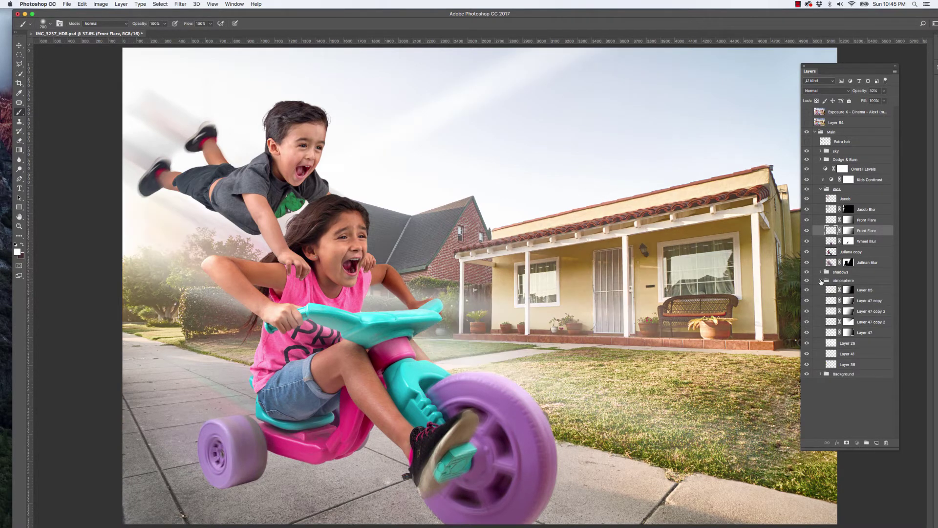
{"action": "left_click", "coordinate": [820, 280]}
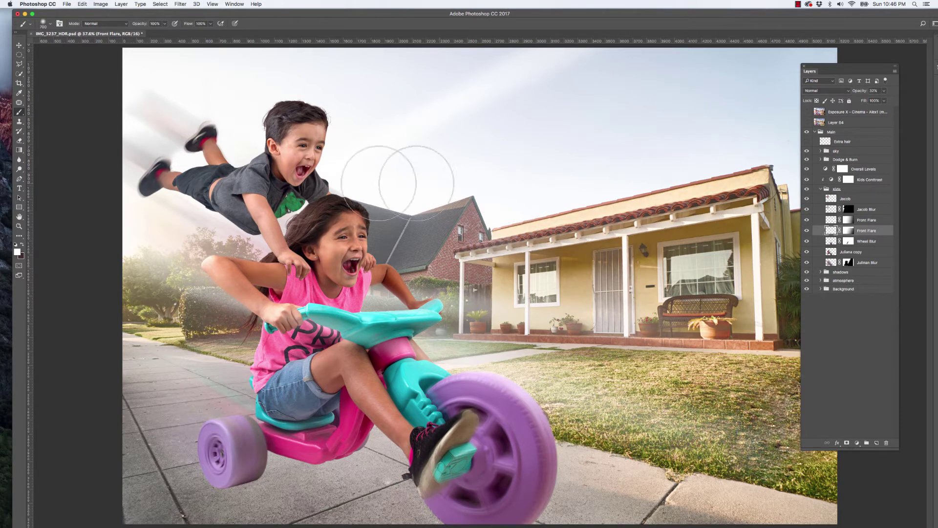
- Set the Move tool's auto-select to Layer and try to pick the light ray's layer from the sky in the image
{"action": "left_click", "coordinate": [820, 280]}
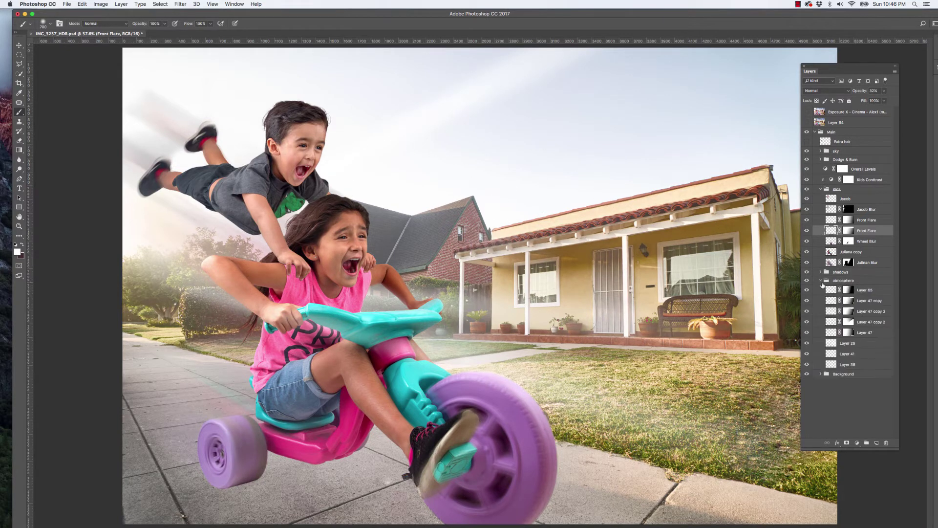
{"action": "key", "text": "v"}
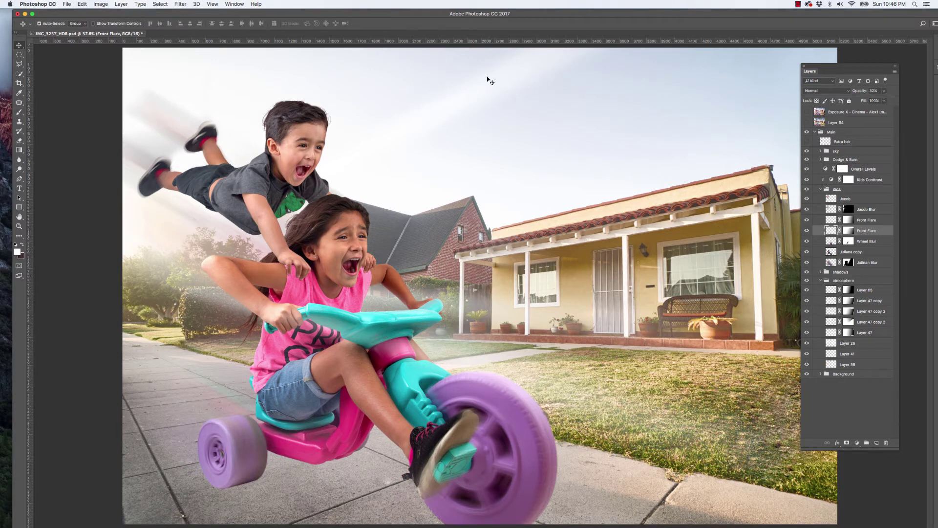
{"action": "left_click", "coordinate": [486, 87]}
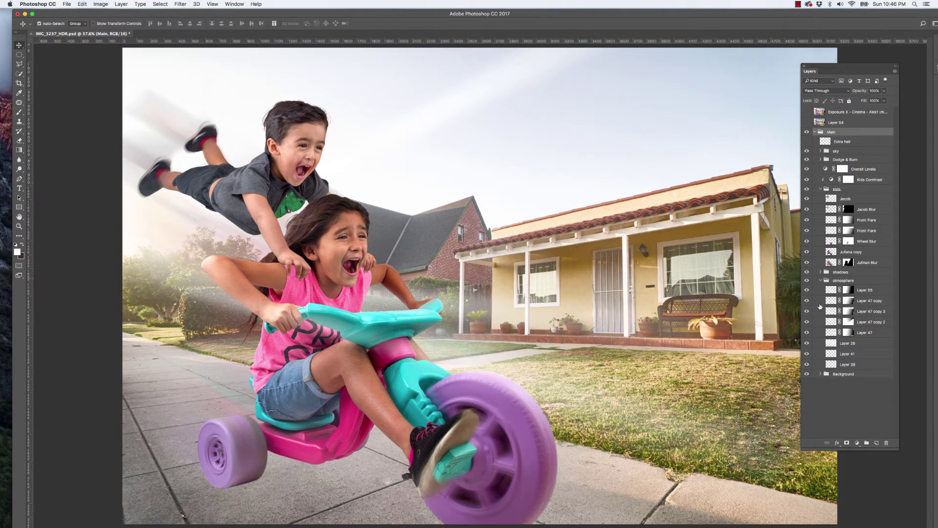
{"action": "left_click", "coordinate": [79, 23]}
{"action": "left_click", "coordinate": [76, 31]}
{"action": "left_click", "coordinate": [462, 106]}
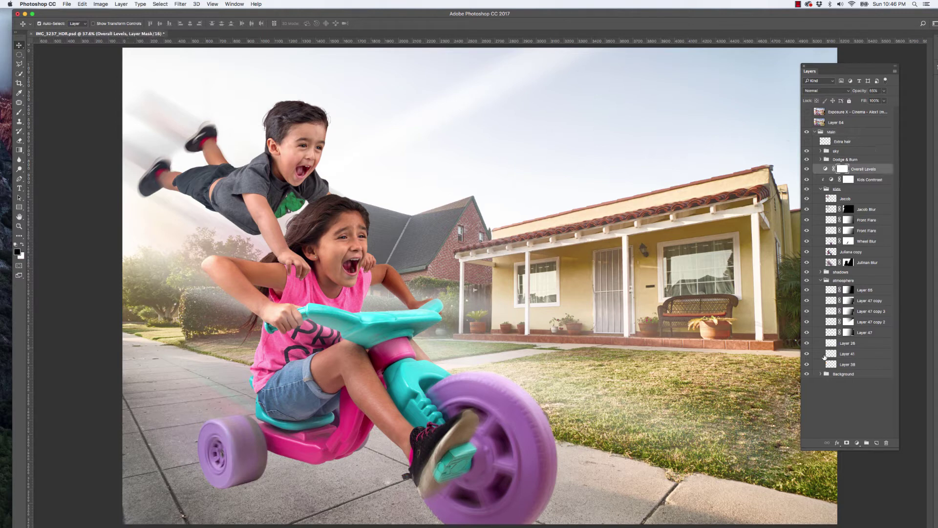
- Collapse the atmosphere group and try again to pick a layer from the sky above the gray house
{"action": "left_click", "coordinate": [820, 280]}
{"action": "left_click", "coordinate": [820, 281]}
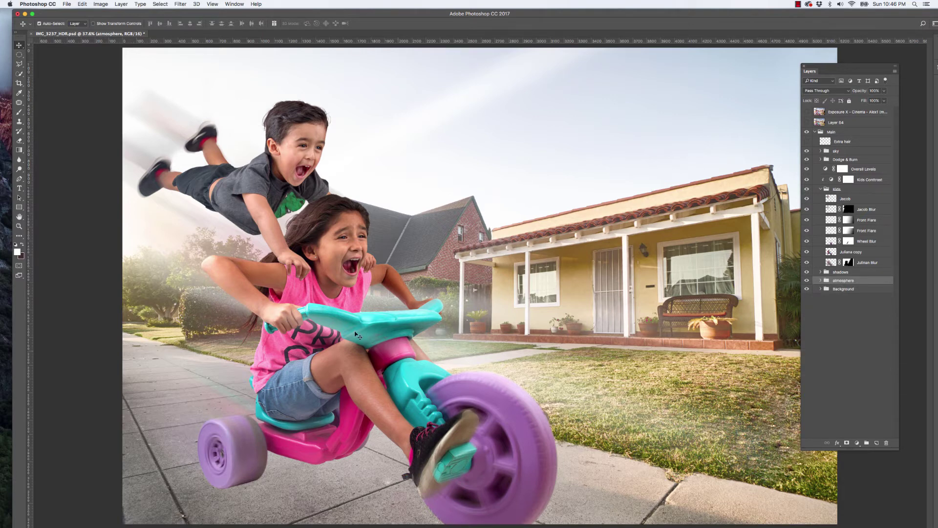
{"action": "left_click", "coordinate": [453, 156]}
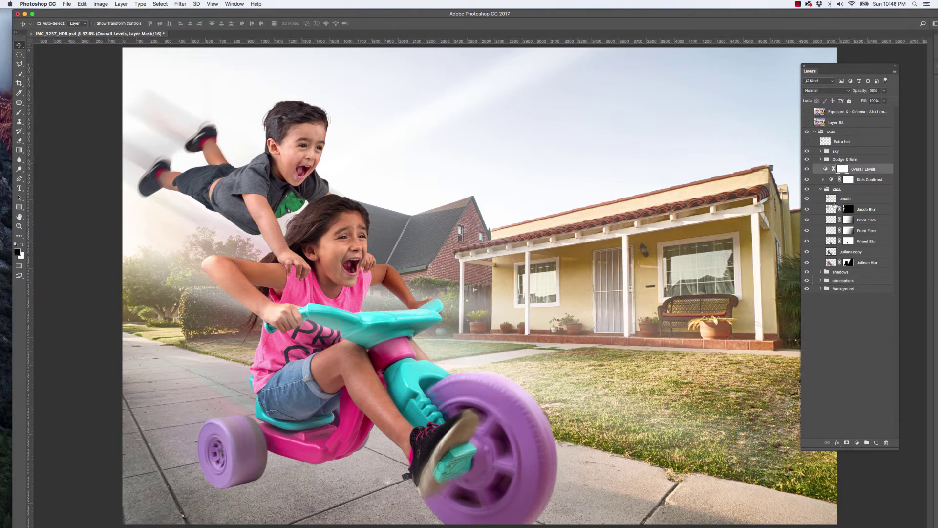
- View the boy's cutout layer in isolation, alternating between it and the full composite
{"action": "left_click", "coordinate": [807, 199], "text": "alt"}
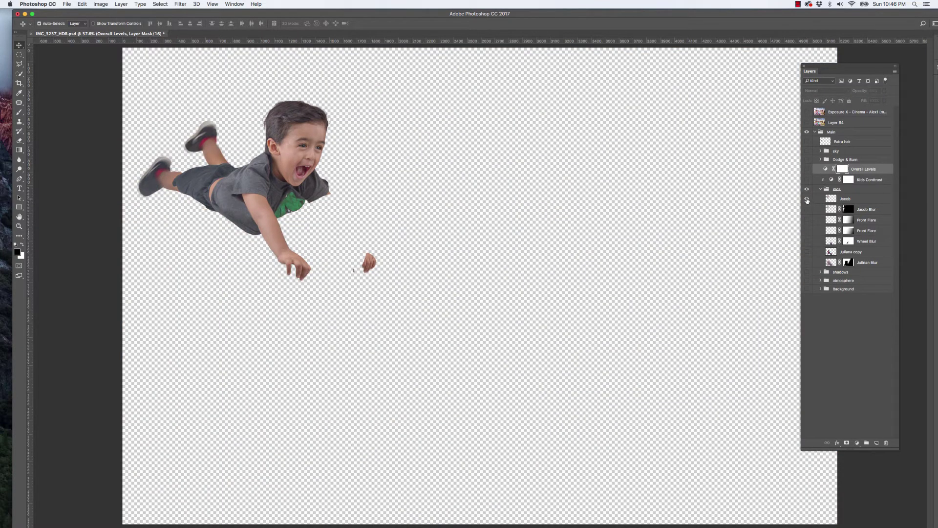
{"action": "left_click", "coordinate": [806, 200], "text": "alt"}
{"action": "left_click", "coordinate": [807, 199], "text": "alt"}
{"action": "left_click", "coordinate": [807, 199], "text": "alt"}
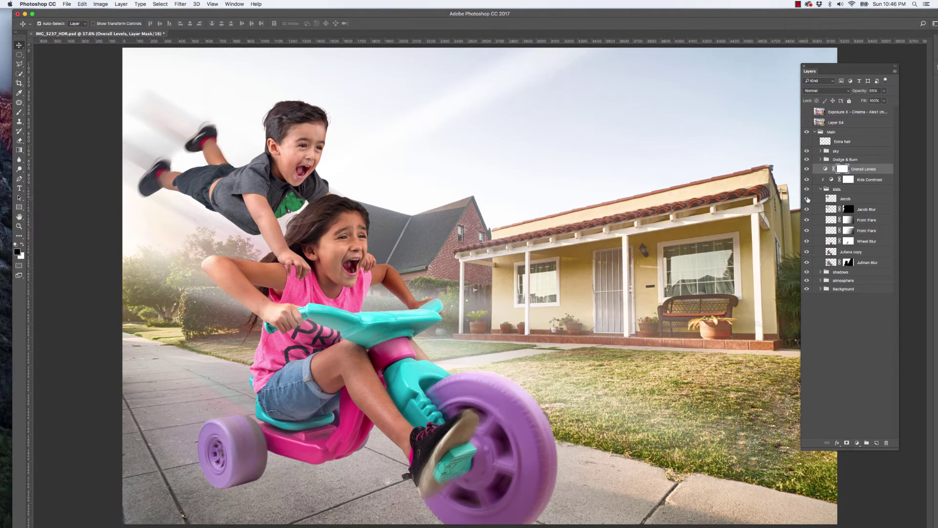
{"action": "left_click", "coordinate": [807, 199], "text": "alt"}
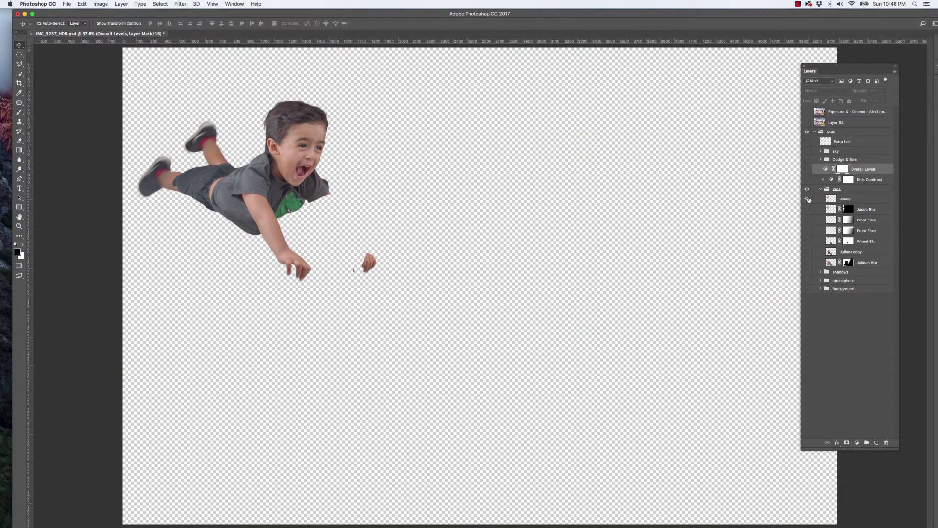
- Restore the full composite from the boy's isolated layer and compare it with the upper Front Flare layer off and on
{"action": "left_click", "coordinate": [807, 199], "text": "alt"}
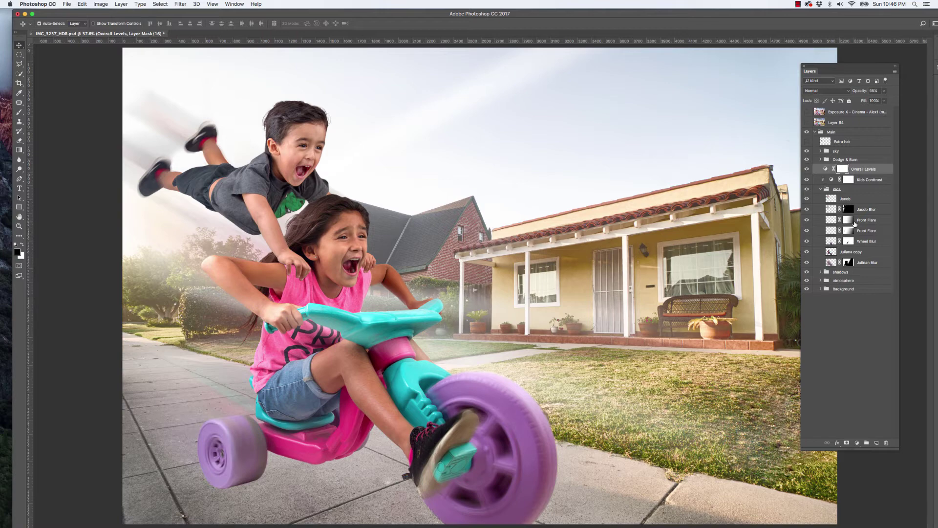
{"action": "left_click", "coordinate": [855, 221]}
{"action": "left_click", "coordinate": [806, 221]}
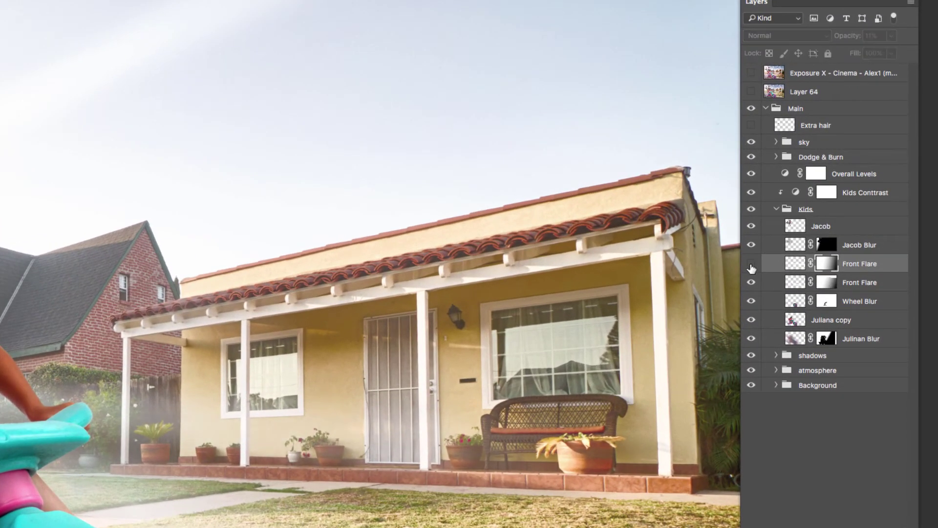
{"action": "left_click", "coordinate": [751, 268]}
{"action": "left_click", "coordinate": [750, 267]}
{"action": "left_click", "coordinate": [751, 267]}
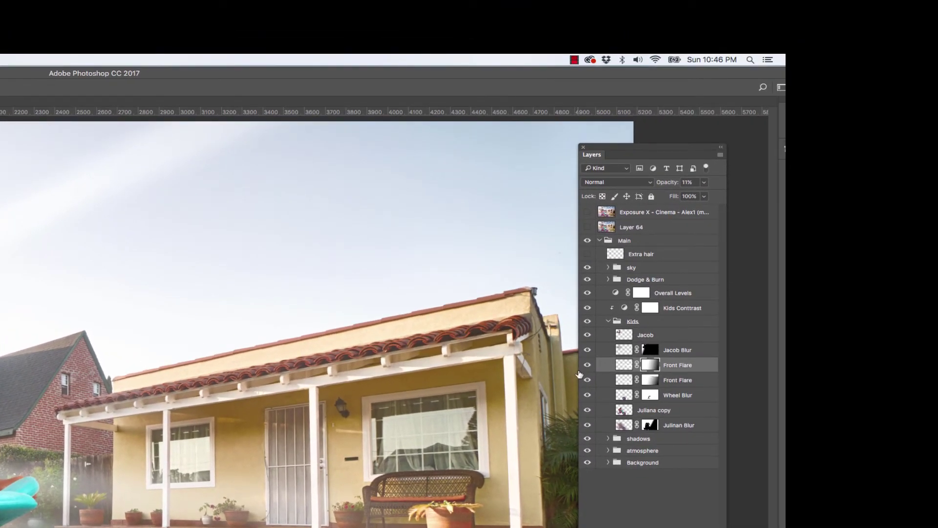
{"action": "left_click", "coordinate": [588, 364]}
{"action": "left_click", "coordinate": [587, 365]}
- Compare the image with the lower Front Flare layer off and on, and collapse the Kids group
{"action": "left_click", "coordinate": [587, 381]}
{"action": "left_click", "coordinate": [588, 381]}
{"action": "left_click", "coordinate": [588, 381]}
{"action": "left_click", "coordinate": [587, 381]}
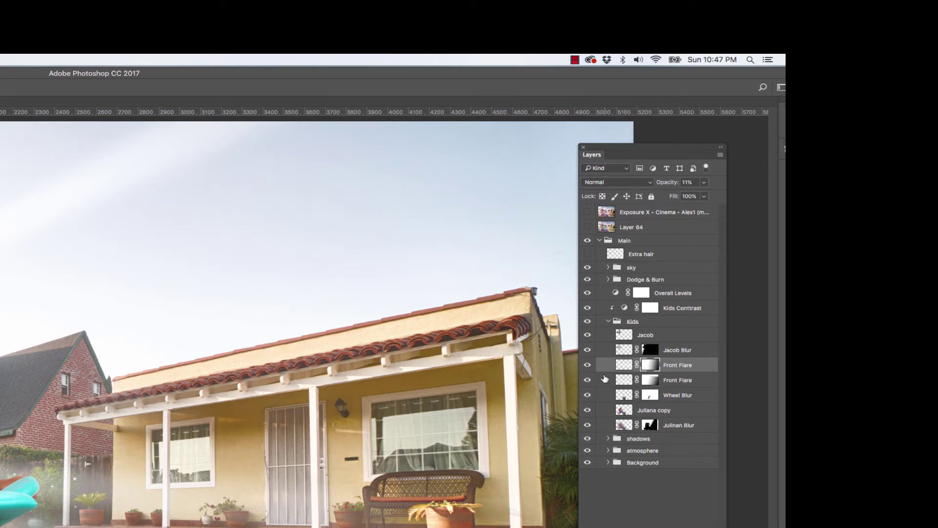
{"action": "left_click", "coordinate": [633, 337]}
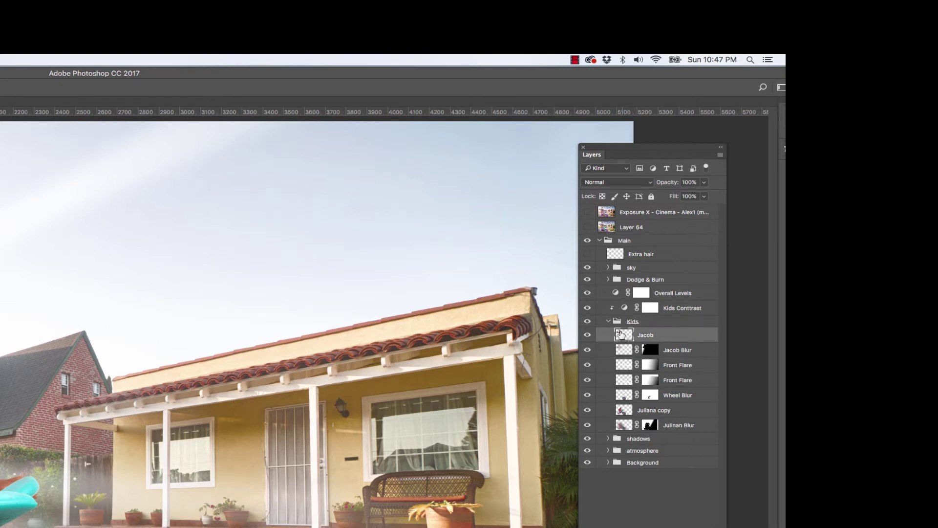
{"action": "left_click", "coordinate": [611, 322]}
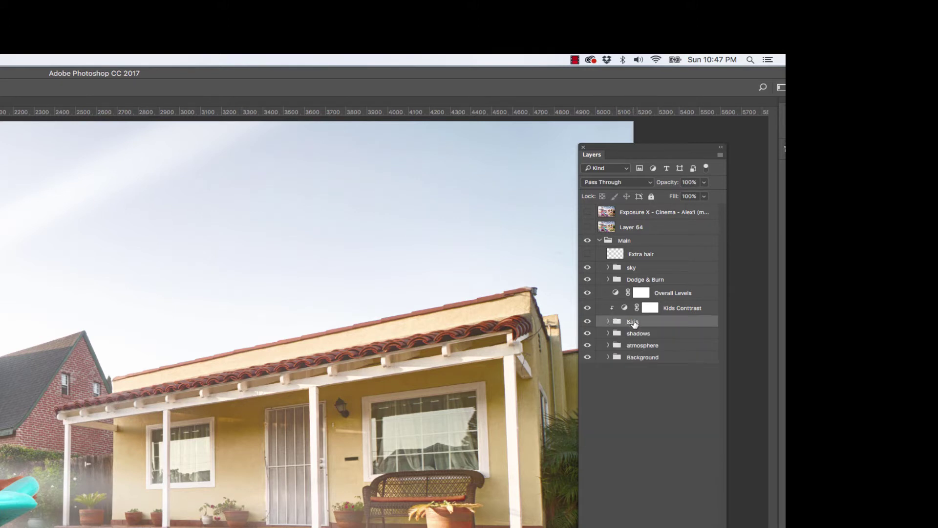
- Adjust the midtones of the Kids Contrast Levels layer, trying darker and lighter settings and ending at 1.07
{"action": "left_click", "coordinate": [661, 309]}
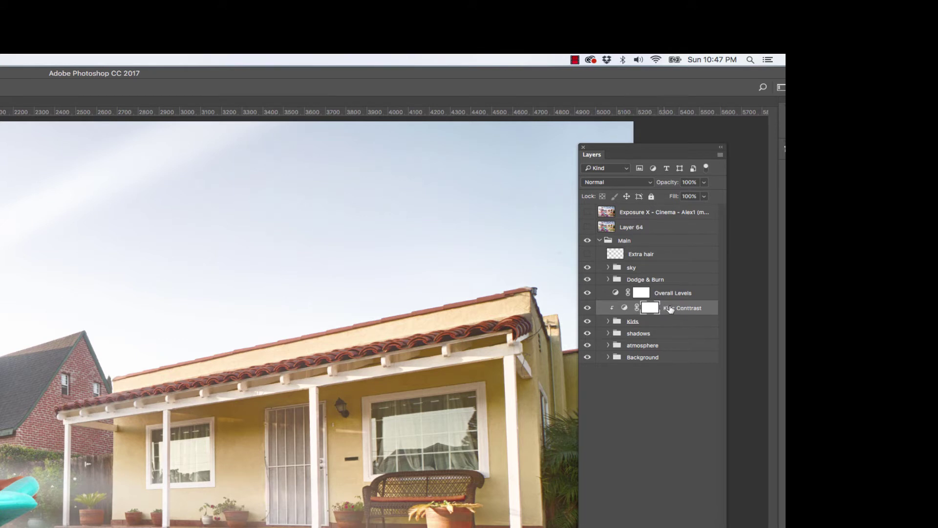
{"action": "double_click", "coordinate": [624, 307]}
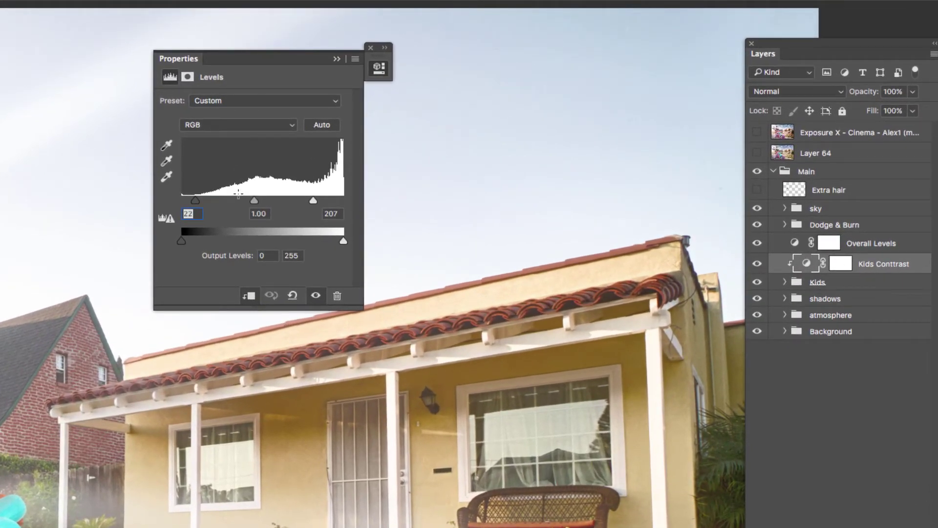
{"action": "mouse_move", "coordinate": [254, 200]}
{"action": "left_mouse_down"}
{"action": "mouse_move", "coordinate": [224, 200]}
{"action": "mouse_move", "coordinate": [254, 198]}
{"action": "left_mouse_up"}
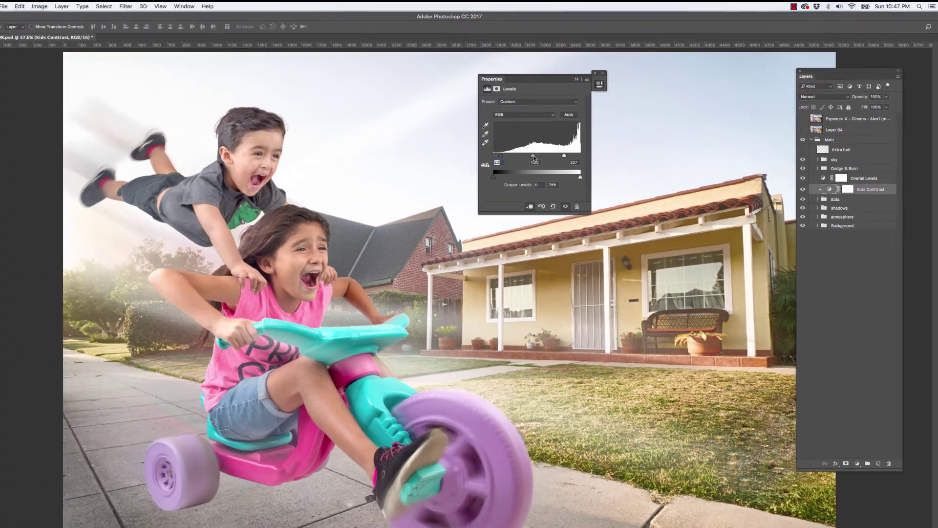
{"action": "left_click_drag", "start_coordinate": [533, 155], "coordinate": [538, 156]}
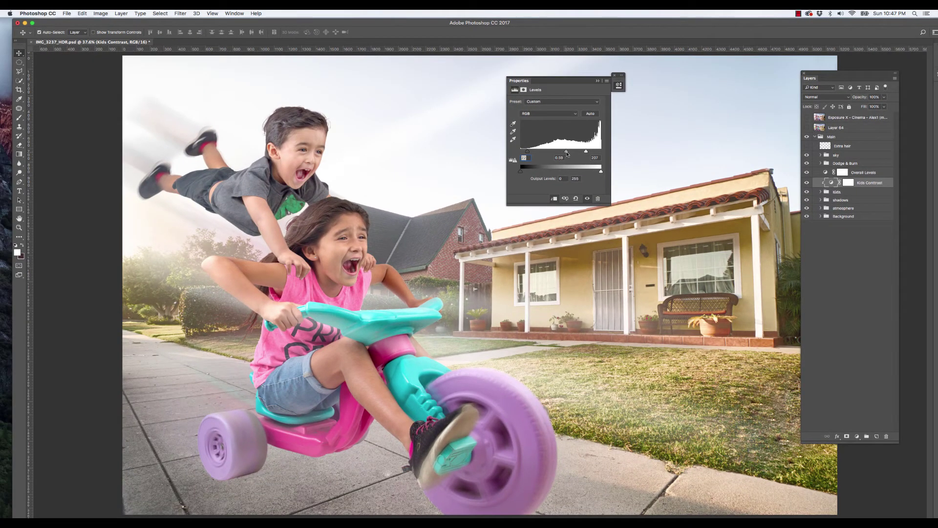
{"action": "left_click_drag", "start_coordinate": [565, 153], "coordinate": [554, 153]}
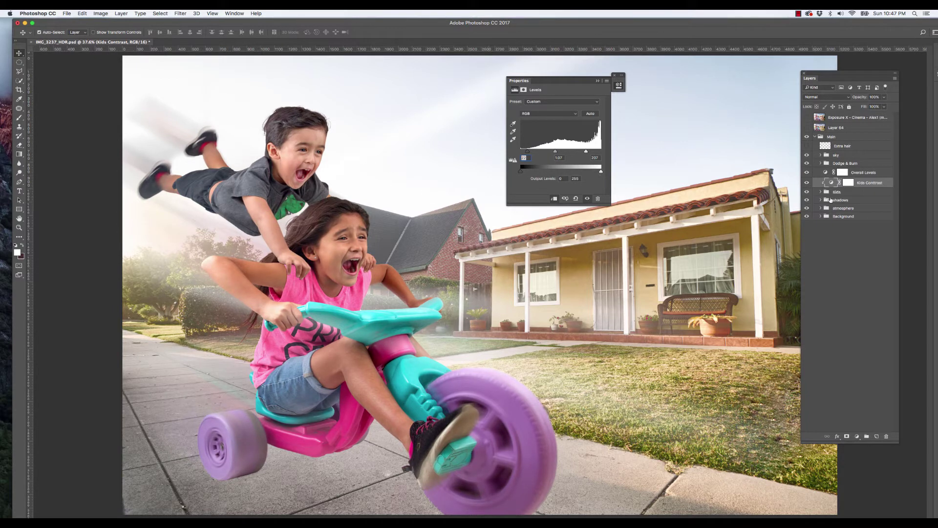
- Release the Kids Contrast adjustment from its clipping to the Kids group and delete the adjustment layer
{"action": "left_click", "coordinate": [847, 193]}
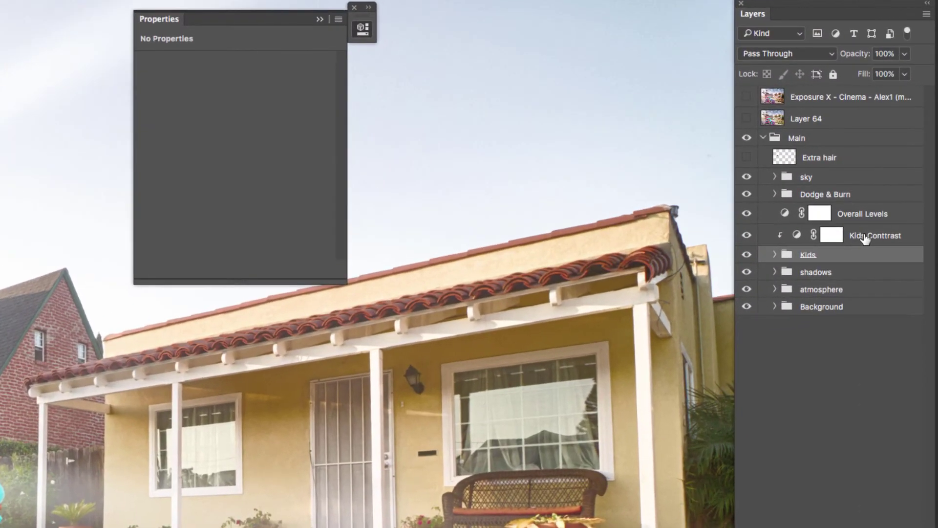
{"action": "left_click", "coordinate": [863, 183]}
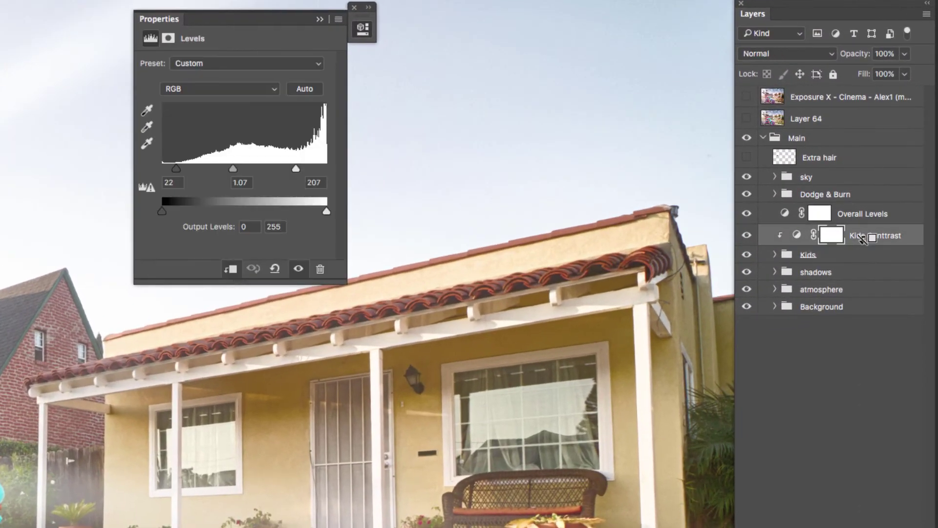
{"action": "left_click_drag", "start_coordinate": [863, 236], "coordinate": [865, 244]}
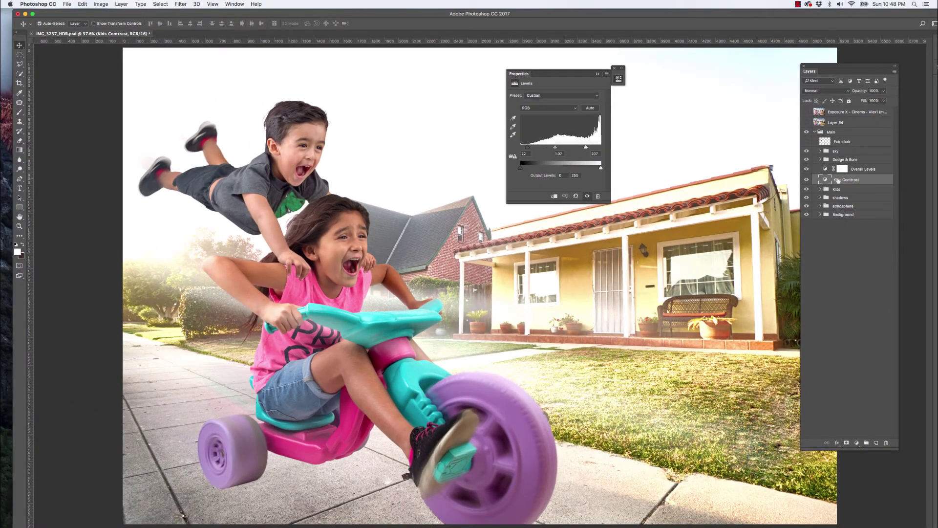
{"action": "left_click", "coordinate": [885, 443]}
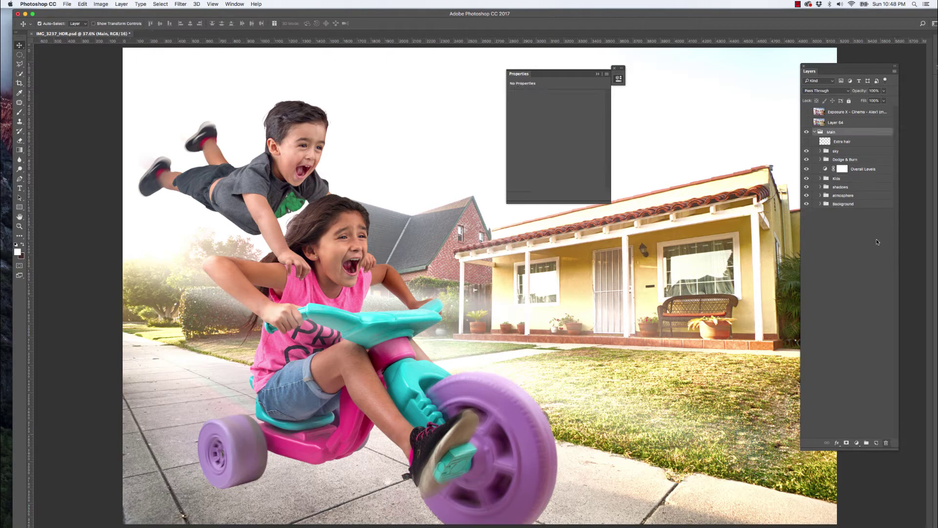
- Add a new Levels adjustment layer directly above the Kids group and clip it to that group
{"action": "left_click", "coordinate": [838, 178]}
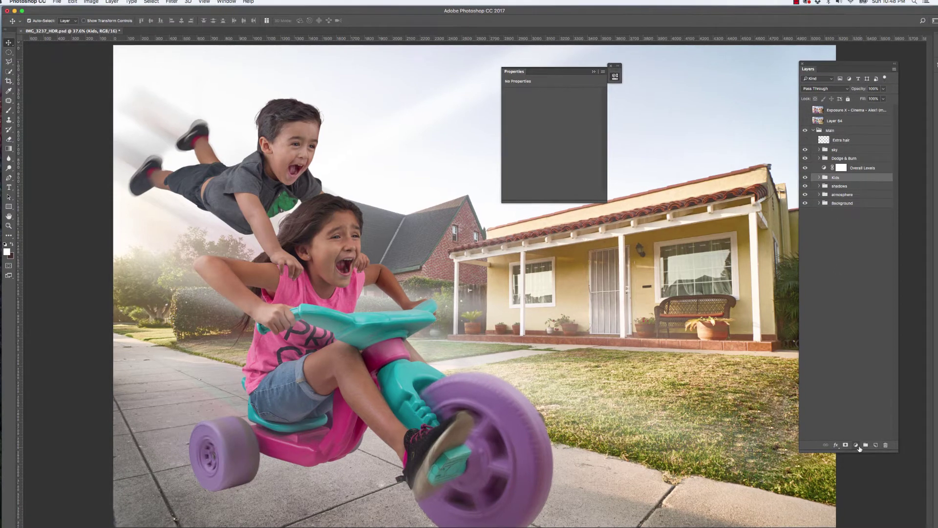
{"action": "left_click", "coordinate": [857, 445]}
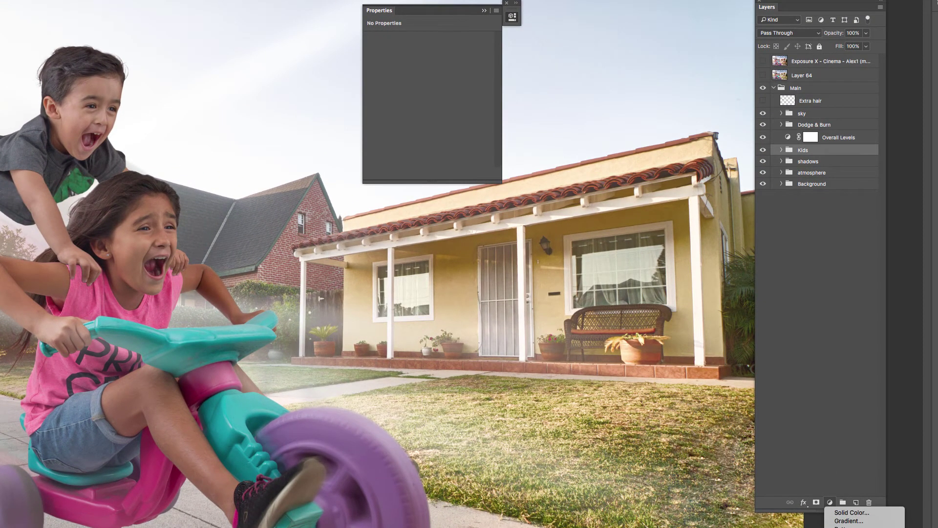
{"action": "left_click", "coordinate": [845, 527]}
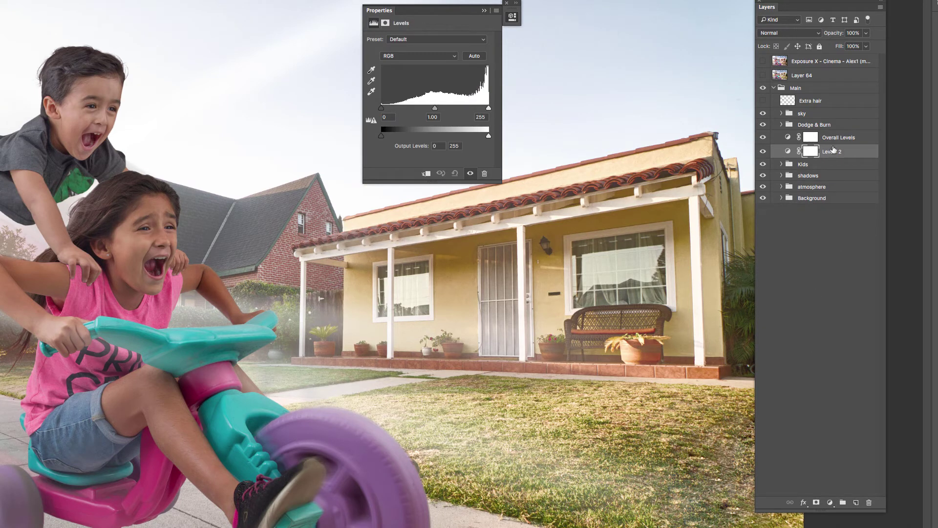
{"action": "left_click_drag", "start_coordinate": [833, 150], "coordinate": [796, 205]}
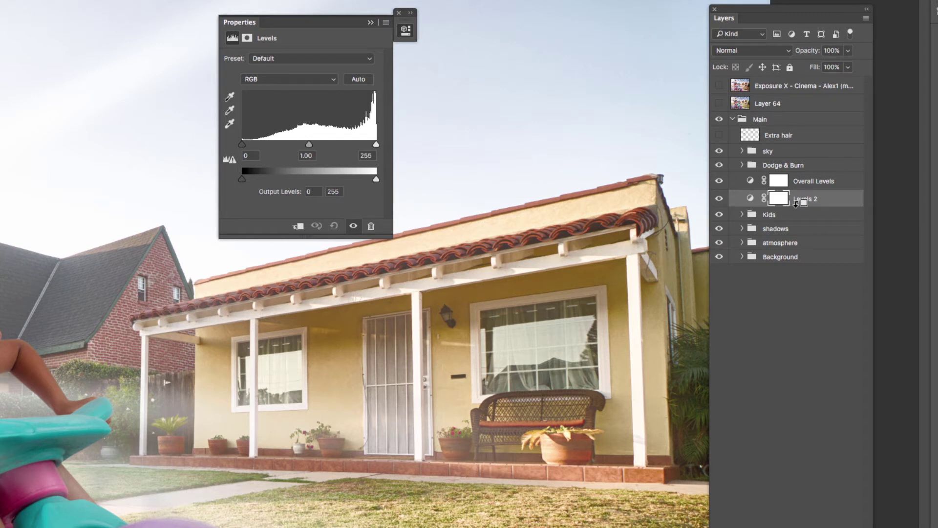
{"action": "key", "text": "ctrl+alt+g"}
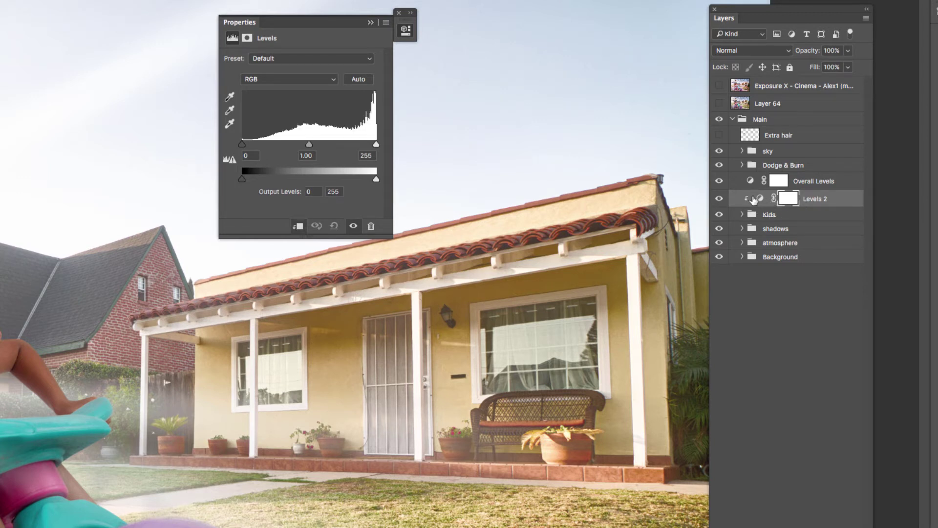
- Set the clipped Levels layer's midtones to 0.92 and its highlight input to 214 to add contrast to the kids
{"action": "left_click", "coordinate": [769, 216]}
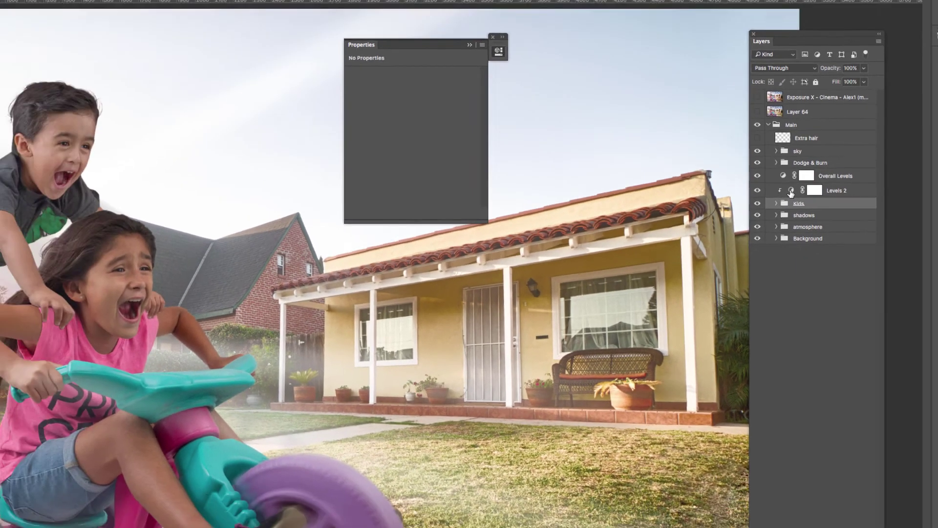
{"action": "left_click", "coordinate": [762, 200]}
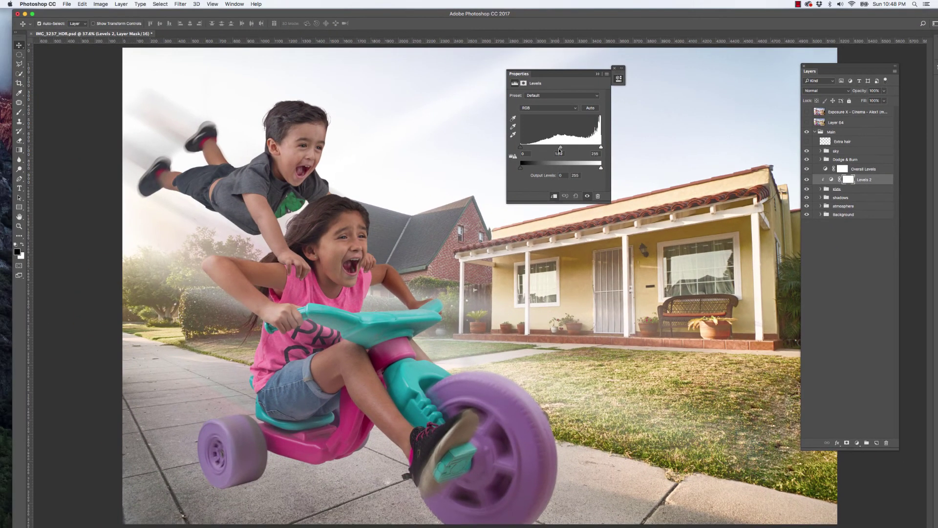
{"action": "mouse_move", "coordinate": [561, 148]}
{"action": "left_mouse_down"}
{"action": "mouse_move", "coordinate": [595, 148]}
{"action": "mouse_move", "coordinate": [560, 151]}
{"action": "mouse_move", "coordinate": [579, 147]}
{"action": "left_mouse_up"}
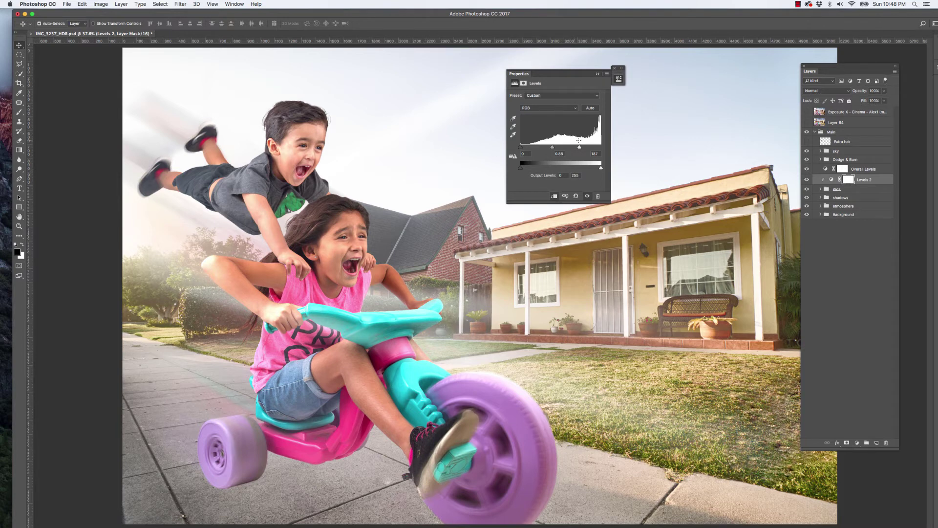
{"action": "left_click_drag", "start_coordinate": [586, 147], "coordinate": [556, 148]}
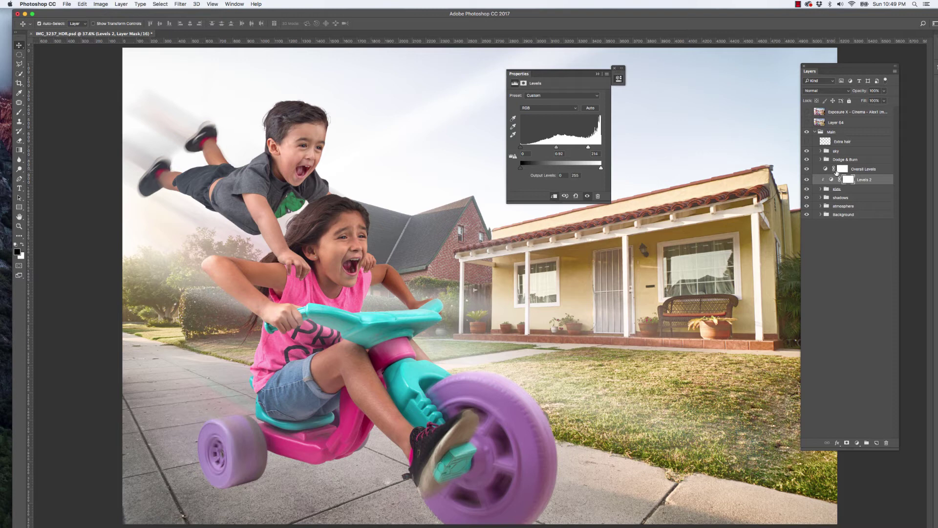
- Darken the midtones of the Overall Levels adjustment and set its highlight input to 246
{"action": "left_click", "coordinate": [860, 171]}
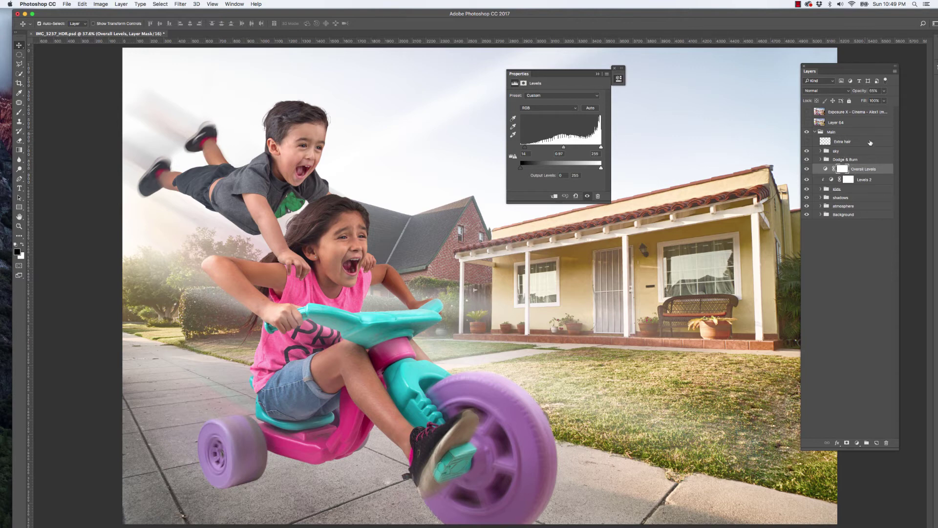
{"action": "left_click", "coordinate": [824, 170]}
{"action": "left_click_drag", "start_coordinate": [566, 148], "coordinate": [593, 147]}
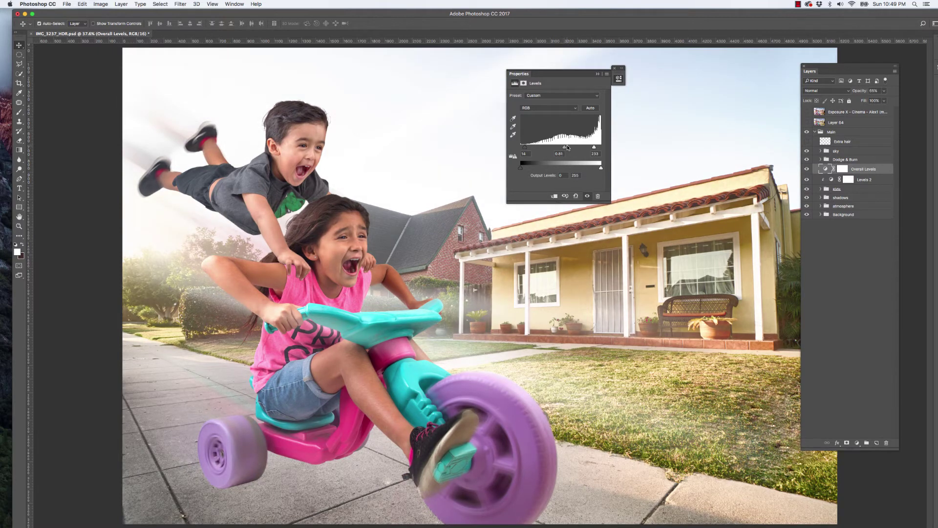
{"action": "left_click_drag", "start_coordinate": [594, 147], "coordinate": [596, 147]}
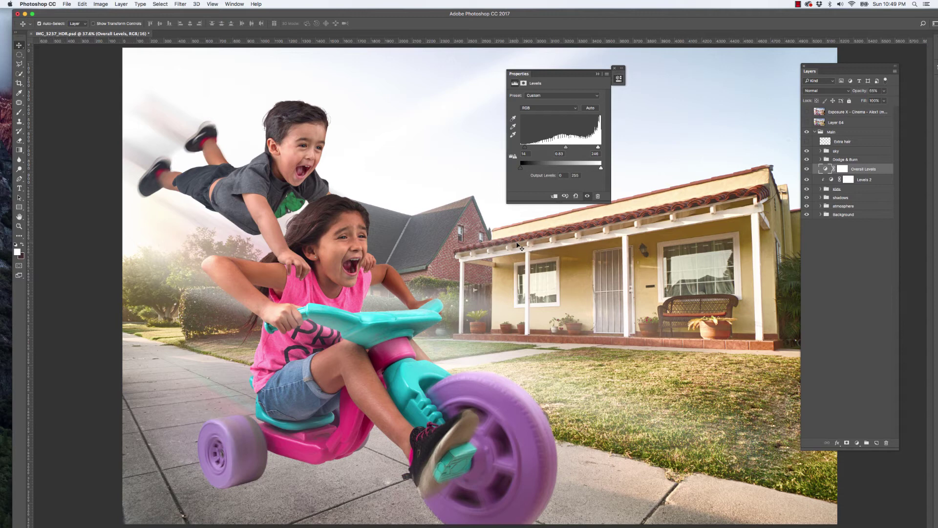
- Toggle the Dodge & Burn group's visibility, expand it, and turn on its Eyes, Burn and both Dodge layers
{"action": "left_click", "coordinate": [842, 160]}
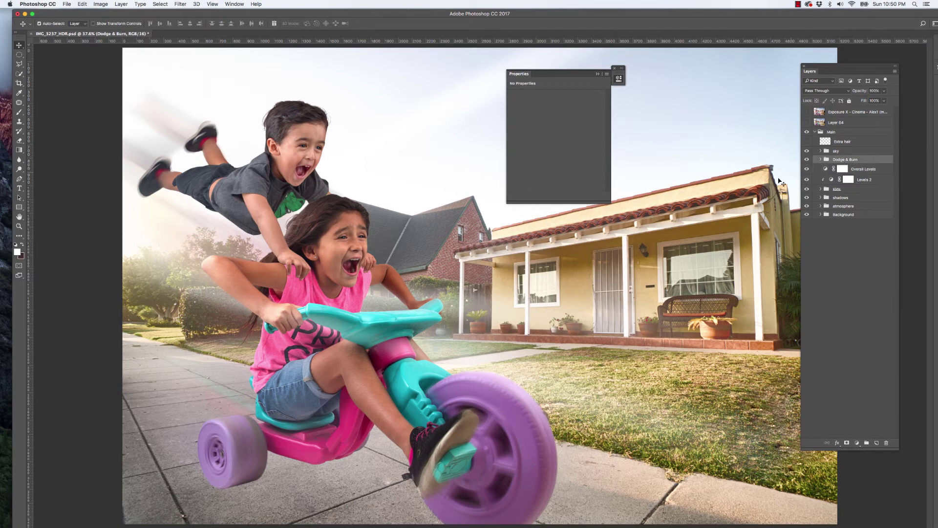
{"action": "left_click", "coordinate": [806, 160]}
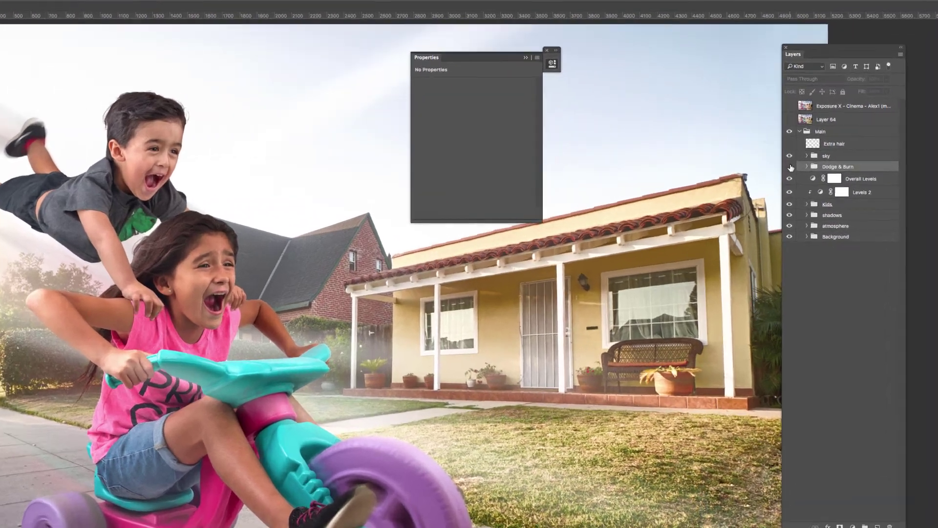
{"action": "left_click", "coordinate": [789, 167]}
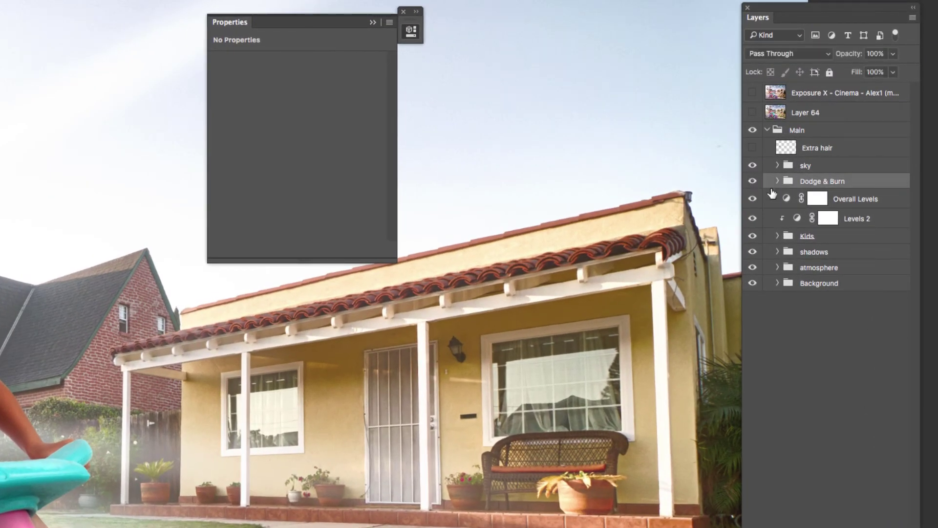
{"action": "left_click", "coordinate": [778, 181]}
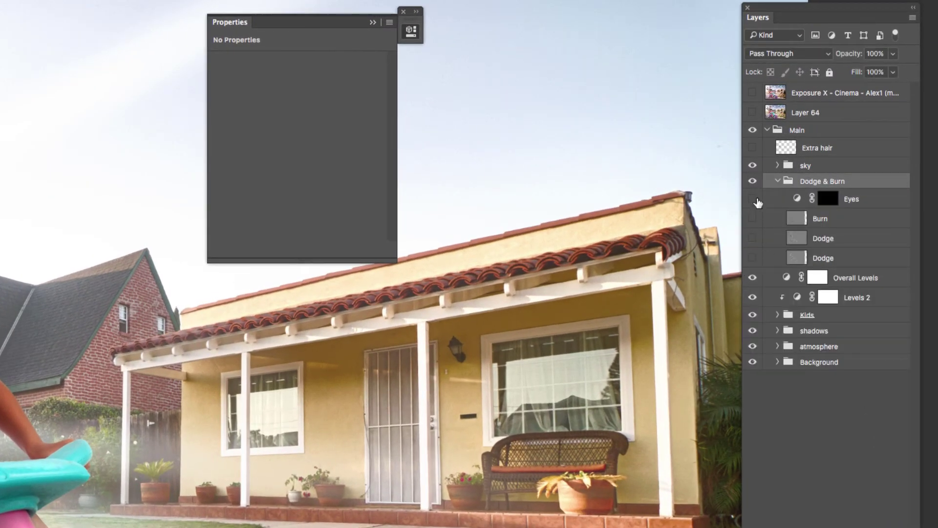
{"action": "left_click_drag", "start_coordinate": [758, 202], "coordinate": [752, 249]}
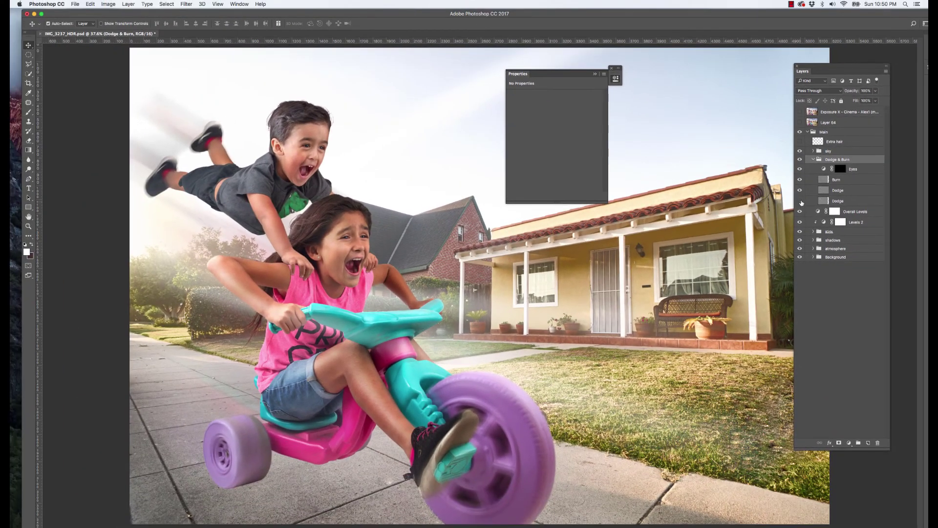
{"action": "left_click", "coordinate": [800, 201]}
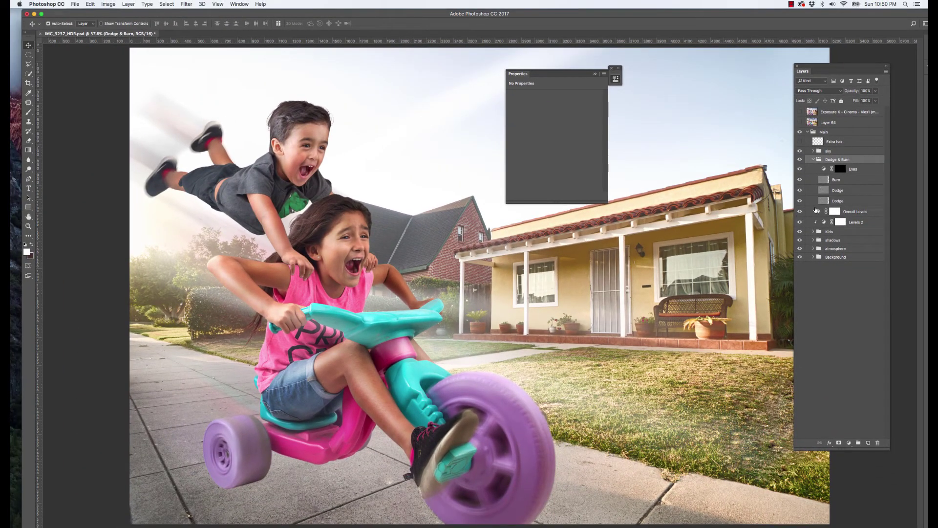
- Select the lower Dodge layer and hide the Eyes, Burn and upper Dodge layers above it
{"action": "left_click", "coordinate": [824, 202]}
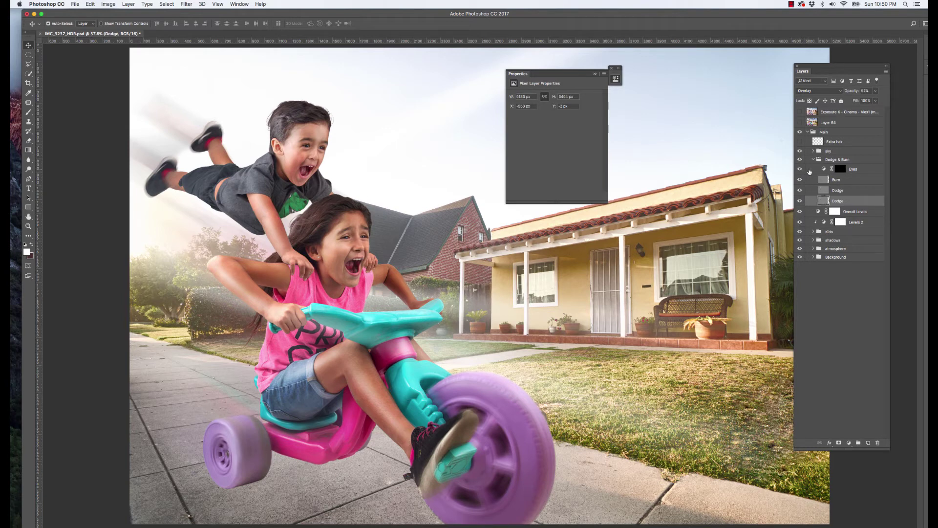
{"action": "left_click_drag", "start_coordinate": [800, 171], "coordinate": [799, 192]}
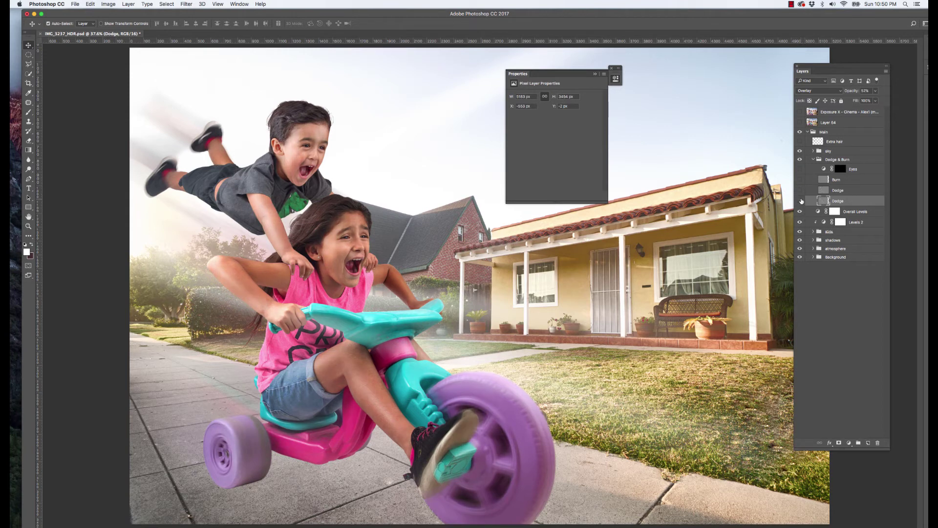
- Toggle the lower Dodge layer's visibility several times to compare the image with and without its lightening
{"action": "left_click", "coordinate": [800, 201]}
{"action": "left_click", "coordinate": [799, 200]}
{"action": "left_click", "coordinate": [800, 200]}
{"action": "left_click", "coordinate": [799, 201]}
{"action": "left_click", "coordinate": [800, 201]}
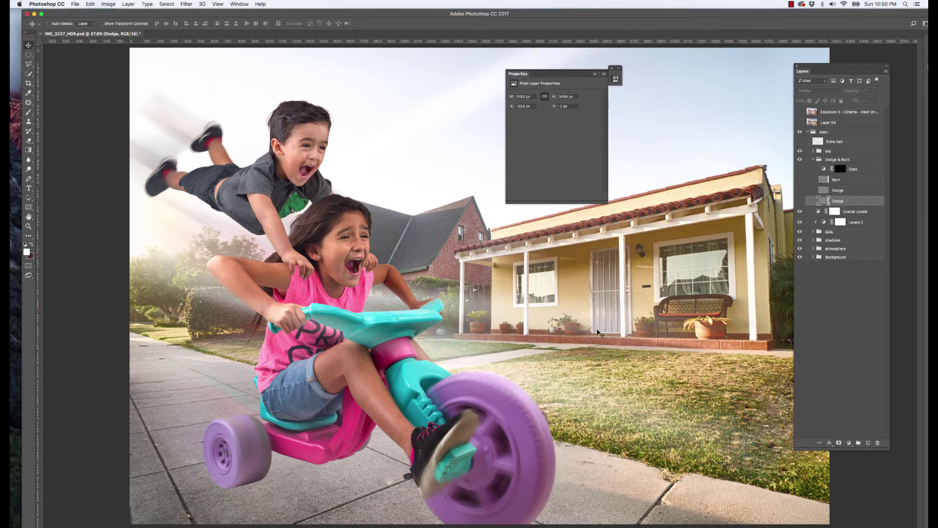
- Create a new layer in Overlay mode filled with the 50% gray neutral color above the lower Dodge layer
{"action": "key", "text": "super+shift+n"}
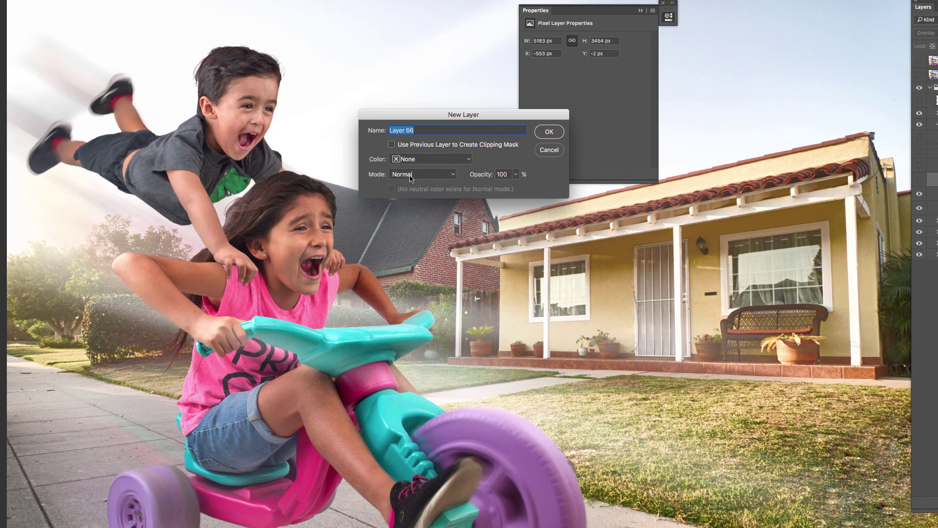
{"action": "left_click", "coordinate": [410, 174]}
{"action": "left_click", "coordinate": [424, 292]}
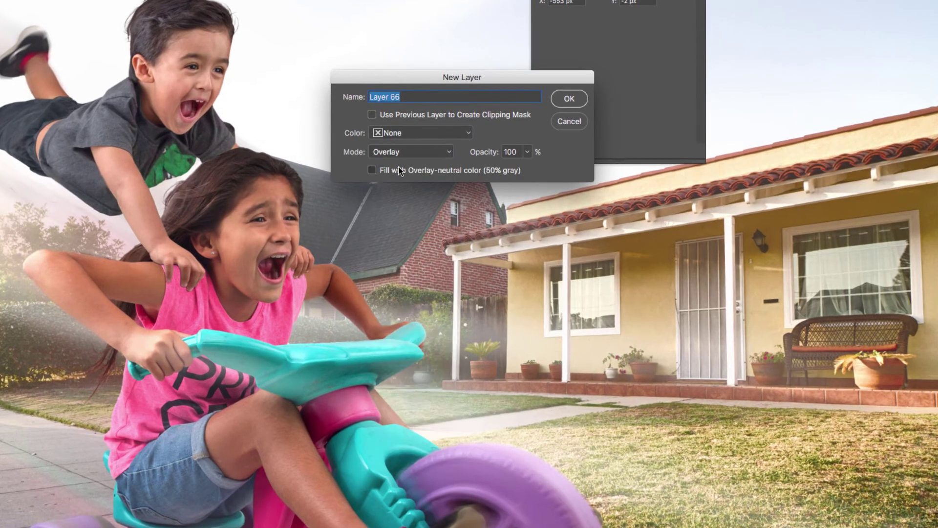
{"action": "left_click", "coordinate": [400, 170]}
{"action": "key", "text": "Return"}
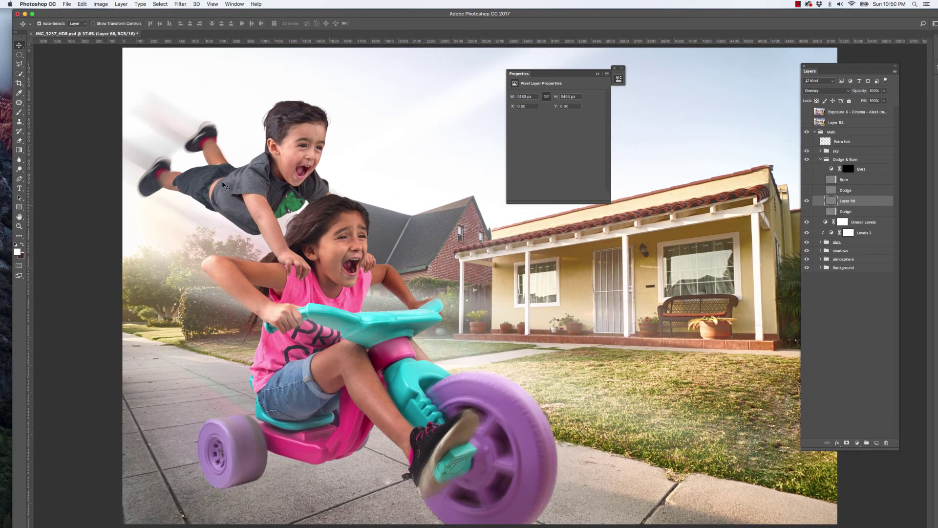
- Choose the Dodge tool with 3% exposure and brush over the boy's face and the girl's leg on the new gray layer
{"action": "key", "text": "o"}
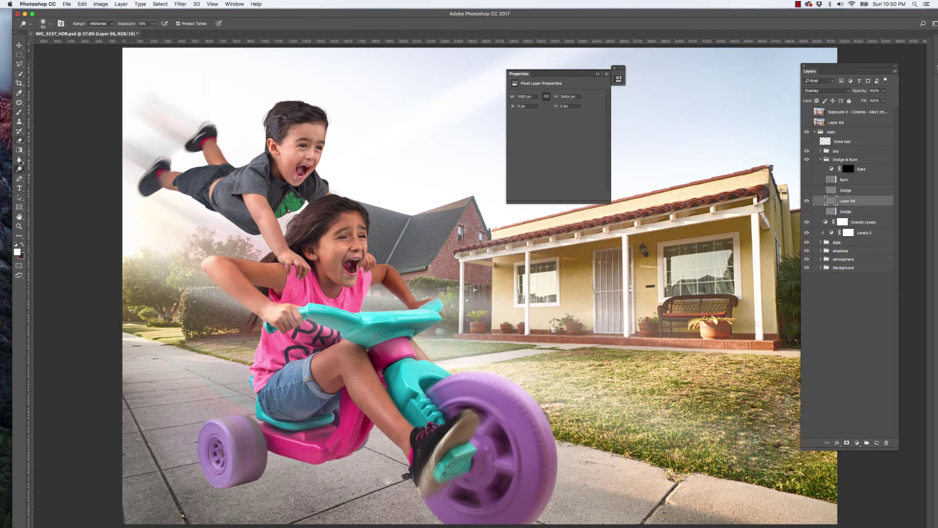
{"action": "left_click", "coordinate": [20, 169]}
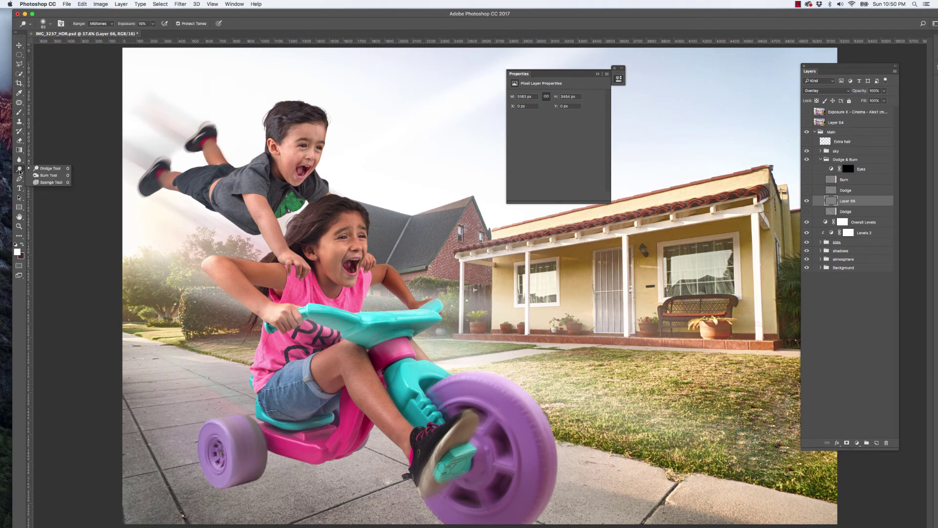
{"action": "left_click", "coordinate": [44, 168]}
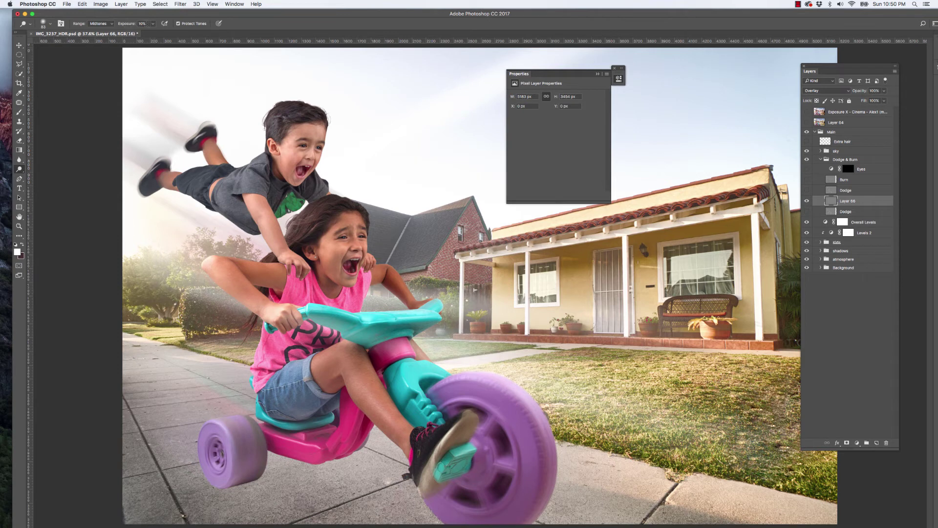
{"action": "left_click", "coordinate": [134, 24]}
{"action": "type", "text": "3"}
{"action": "key", "text": "Return"}
{"action": "mouse_move", "coordinate": [285, 152]}
{"action": "left_mouse_down"}
{"action": "mouse_move", "coordinate": [292, 147]}
{"action": "mouse_move", "coordinate": [283, 167]}
{"action": "mouse_move", "coordinate": [320, 131]}
{"action": "left_mouse_up"}
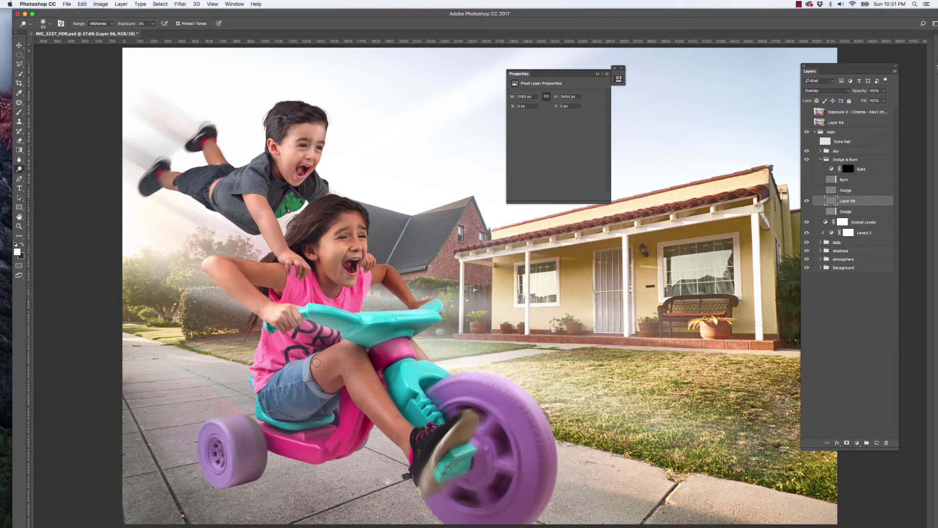
{"action": "mouse_move", "coordinate": [356, 379]}
{"action": "left_mouse_down"}
{"action": "mouse_move", "coordinate": [383, 410]}
{"action": "mouse_move", "coordinate": [356, 369]}
{"action": "mouse_move", "coordinate": [385, 418]}
{"action": "mouse_move", "coordinate": [351, 341]}
{"action": "left_mouse_up"}
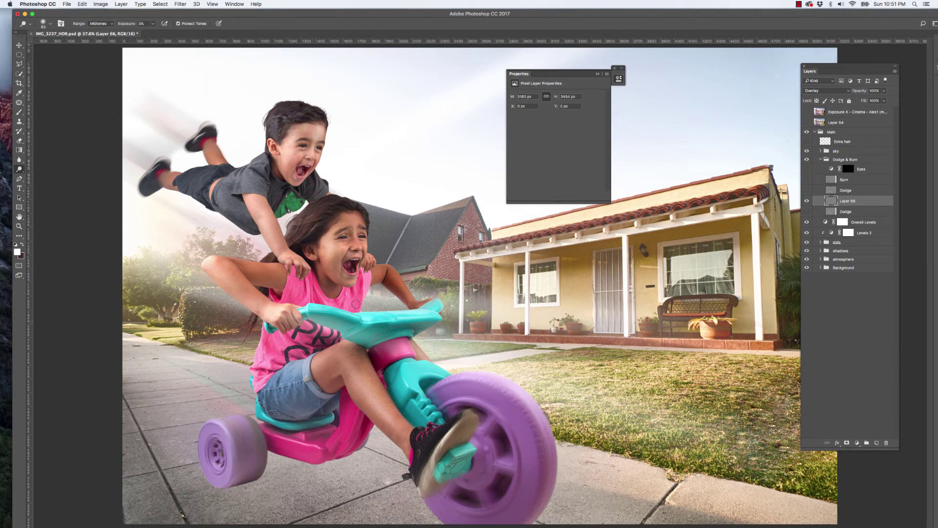
- Make both Dodge layers visible and delete the practice gray layer between them
{"action": "left_click", "coordinate": [806, 201]}
{"action": "left_click", "coordinate": [807, 211]}
{"action": "left_click", "coordinate": [807, 193]}
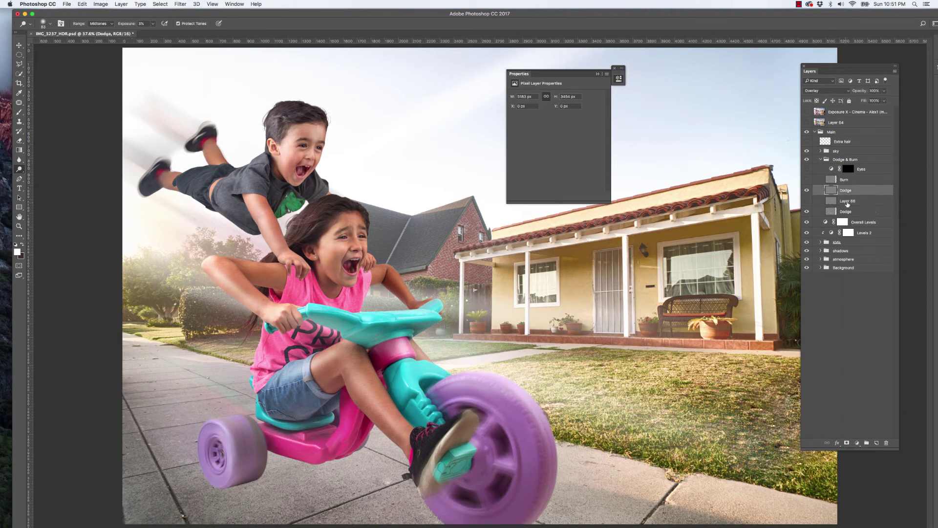
{"action": "key", "text": "BackSpace"}
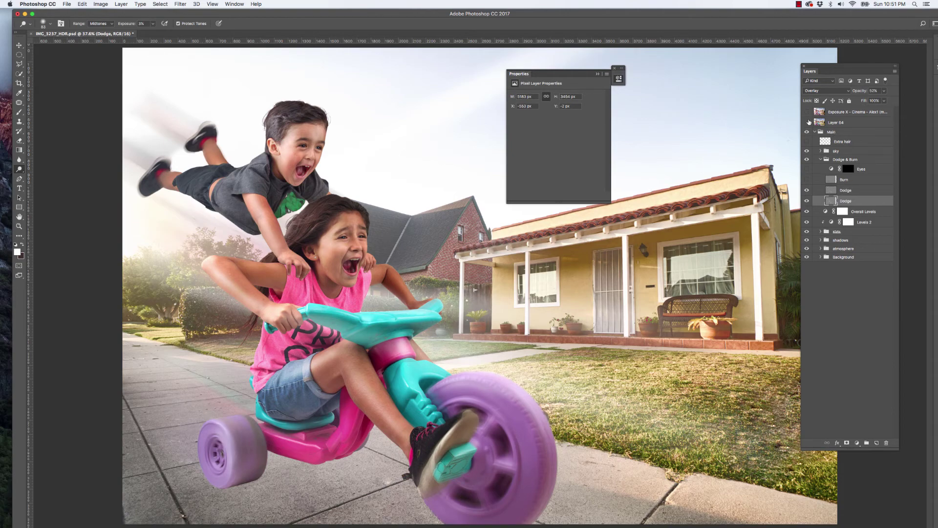
- Turn on the Burn layer and the Eyes adjustment layer in the Dodge & Burn group, leaving the Eyes mask selected
{"action": "left_click", "coordinate": [852, 190]}
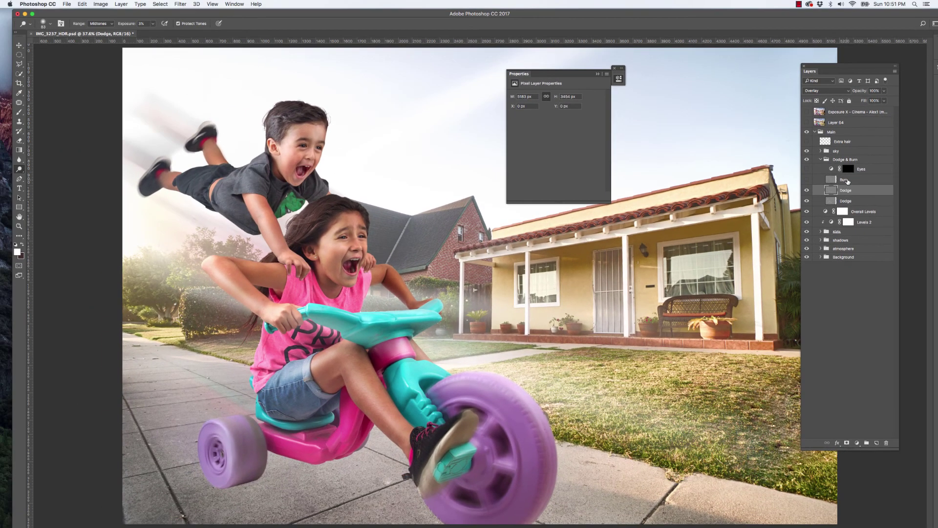
{"action": "left_click", "coordinate": [847, 180]}
{"action": "left_click", "coordinate": [807, 179]}
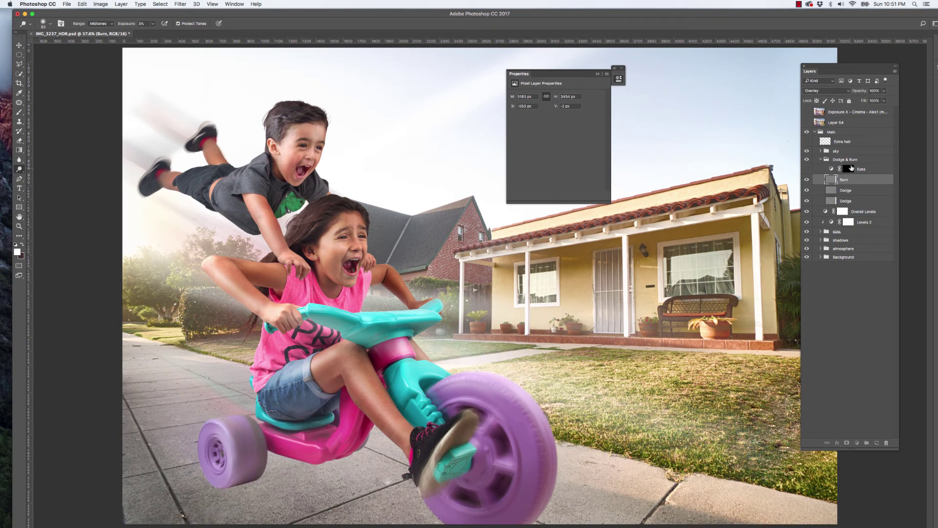
{"action": "left_click", "coordinate": [848, 169]}
{"action": "left_click", "coordinate": [807, 168]}
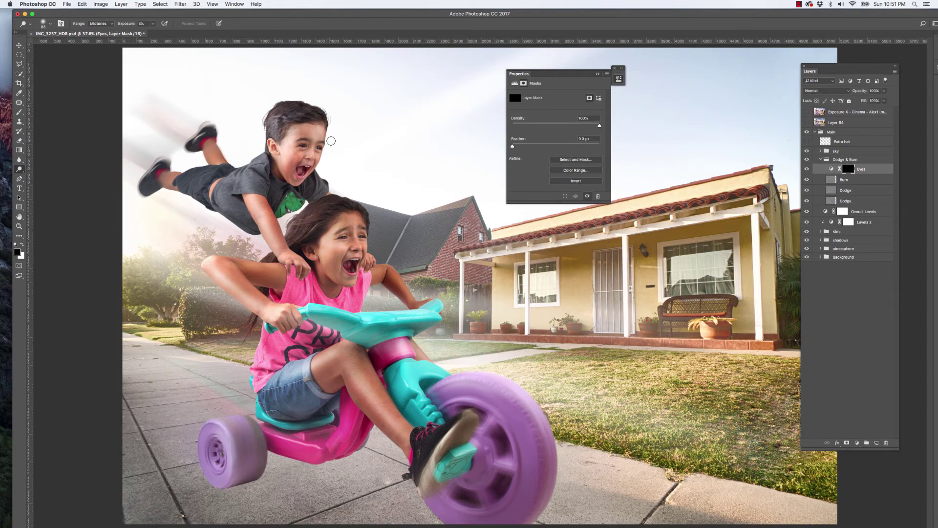
- Compare the girl's eyes up close with the Eyes layer off and on, then return to the full image
{"action": "key", "text": "z"}
{"action": "left_click_drag", "start_coordinate": [345, 236], "coordinate": [450, 244]}
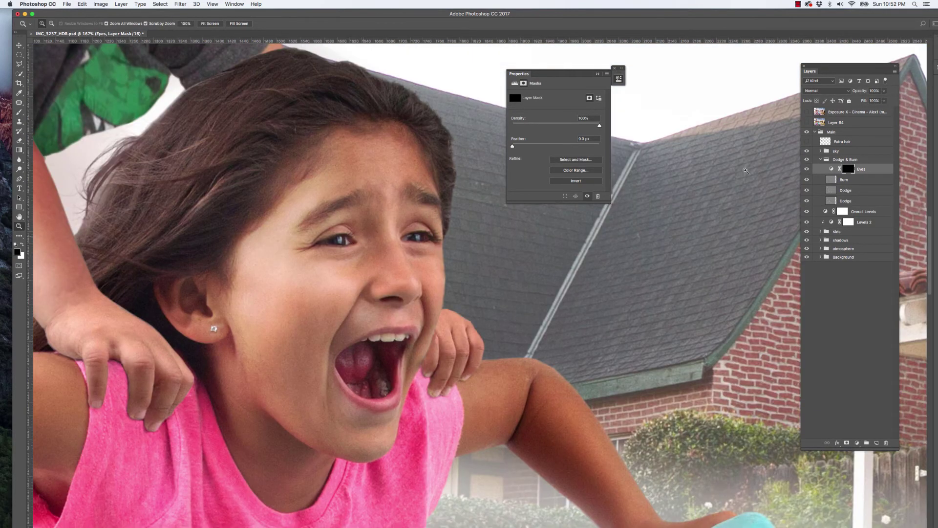
{"action": "left_click", "coordinate": [808, 171]}
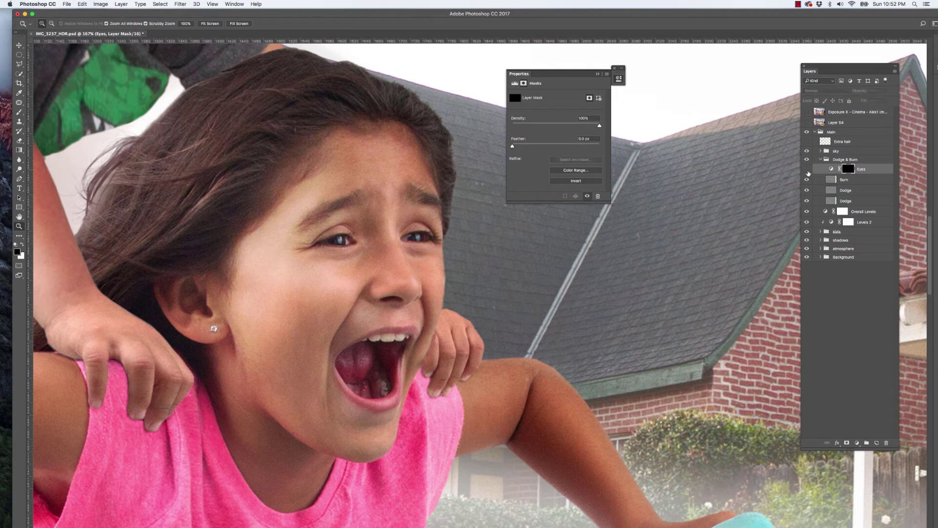
{"action": "left_click", "coordinate": [808, 171]}
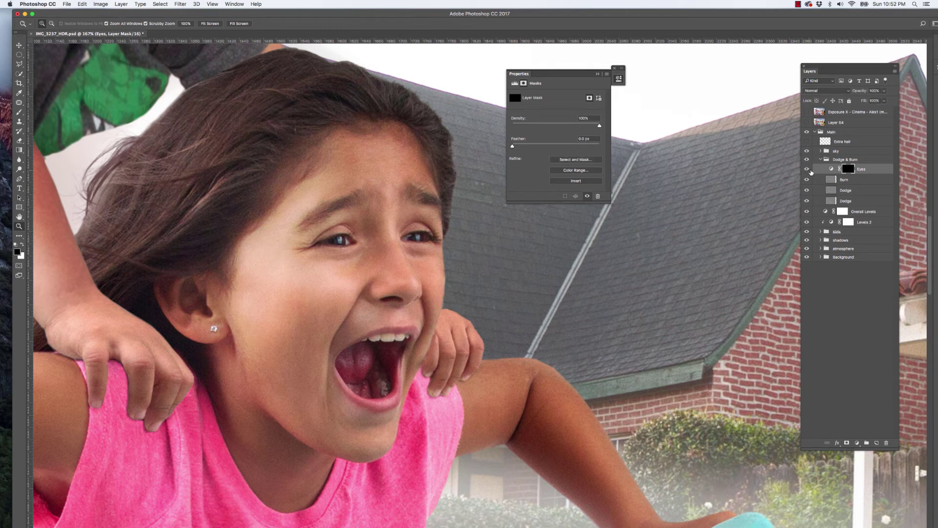
{"action": "left_click", "coordinate": [808, 171]}
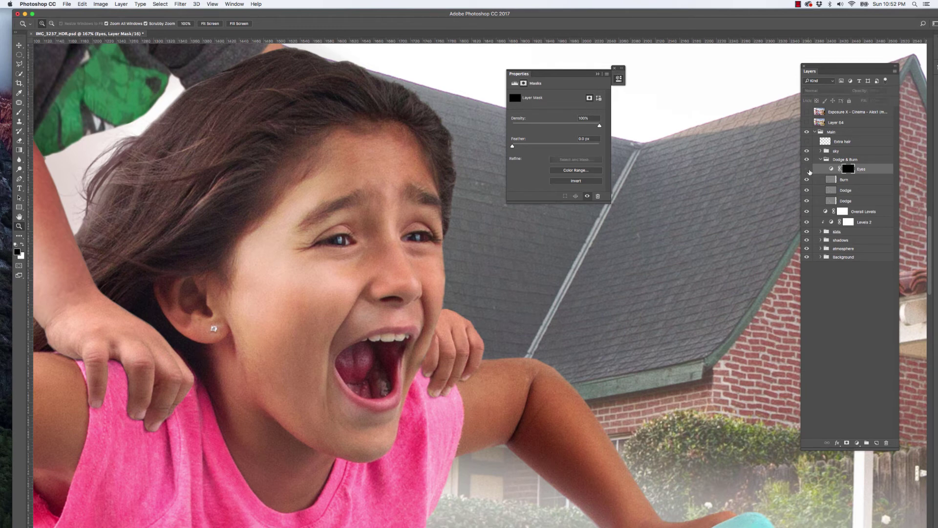
{"action": "left_click", "coordinate": [810, 172]}
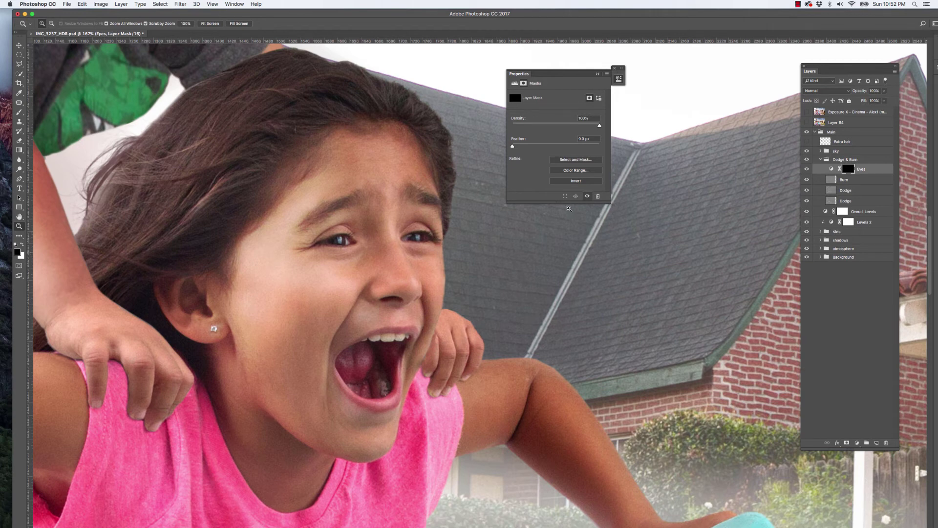
{"action": "key", "text": "super+0"}
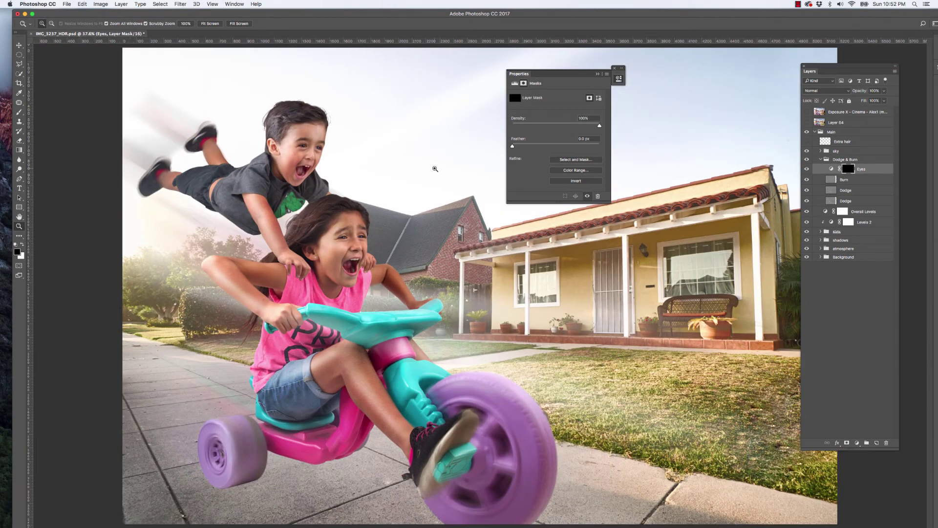
- Collapse the Dodge & Burn group, then expand the sky group and turn on its Layer 39 and Layer 42
{"action": "left_click", "coordinate": [820, 159]}
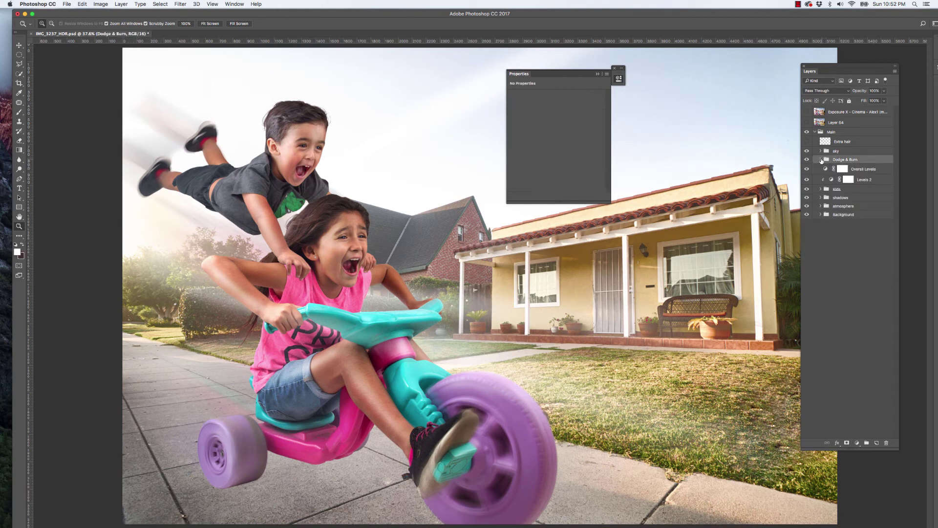
{"action": "left_click", "coordinate": [836, 151]}
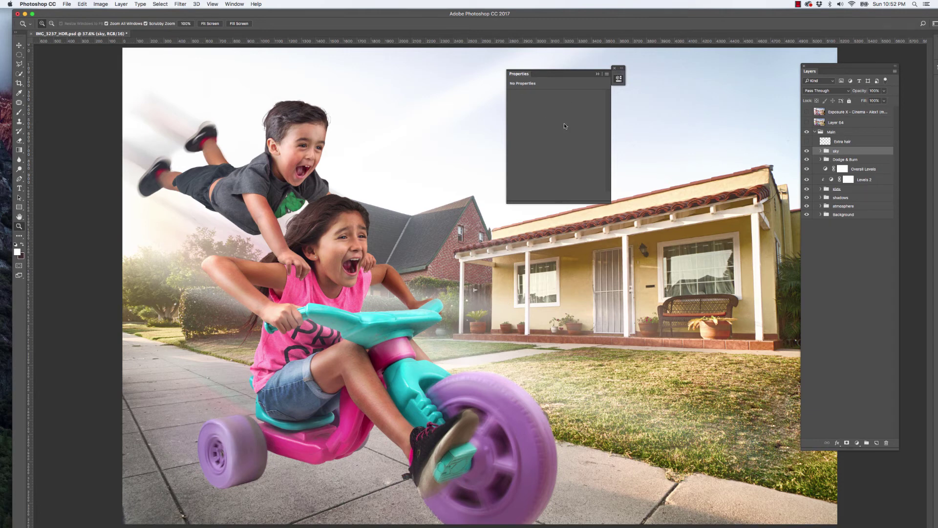
{"action": "left_click", "coordinate": [821, 151]}
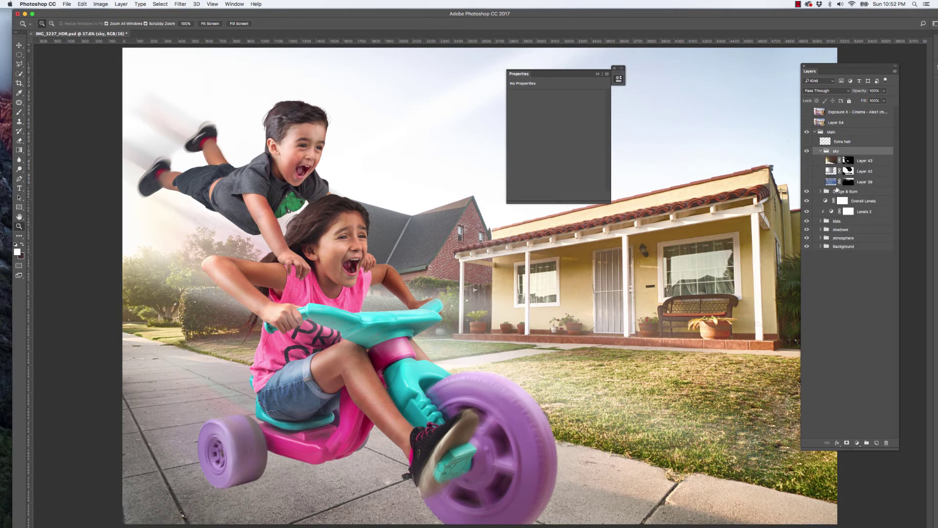
{"action": "left_click", "coordinate": [806, 182]}
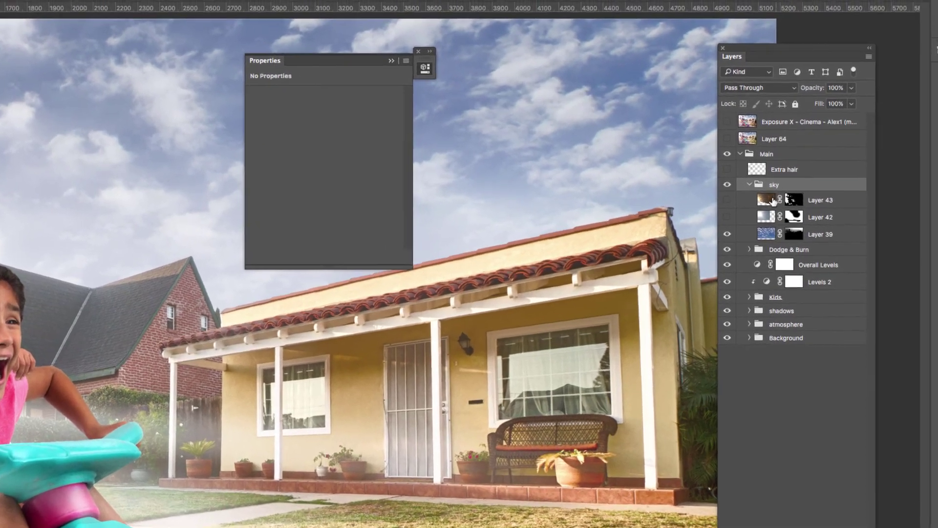
{"action": "left_click", "coordinate": [727, 217]}
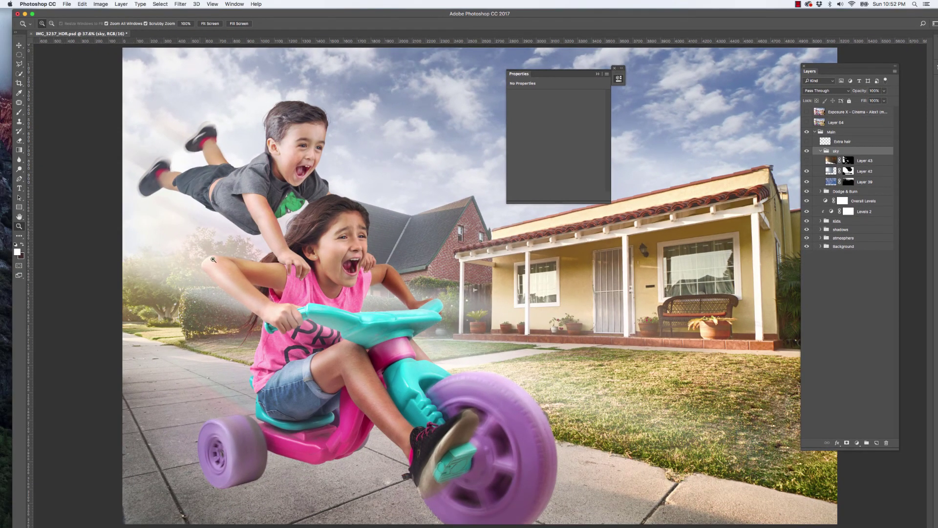
- Briefly isolate Layer 42 to inspect it, then turn on Layer 43 and collapse the sky group
{"action": "left_click", "coordinate": [834, 173]}
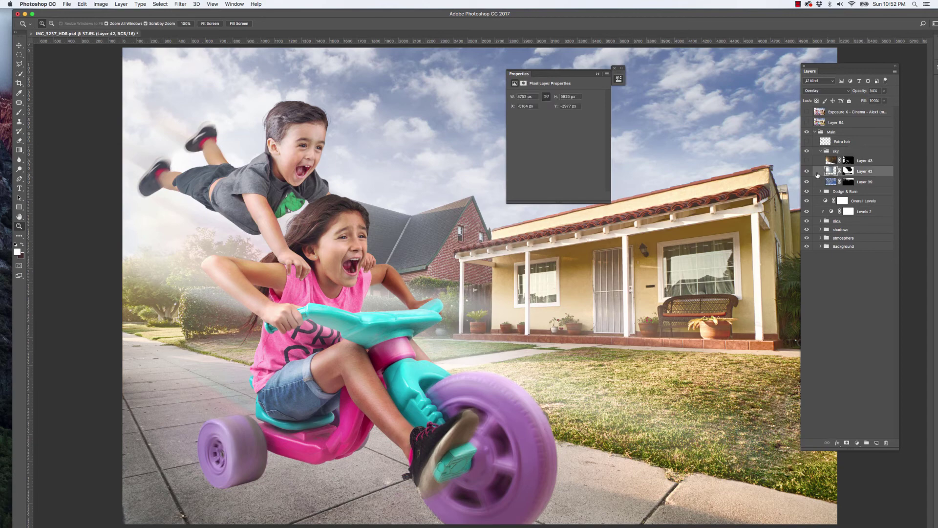
{"action": "left_click", "coordinate": [807, 172], "text": "alt"}
{"action": "left_click", "coordinate": [807, 172], "text": "alt"}
{"action": "left_click", "coordinate": [807, 161]}
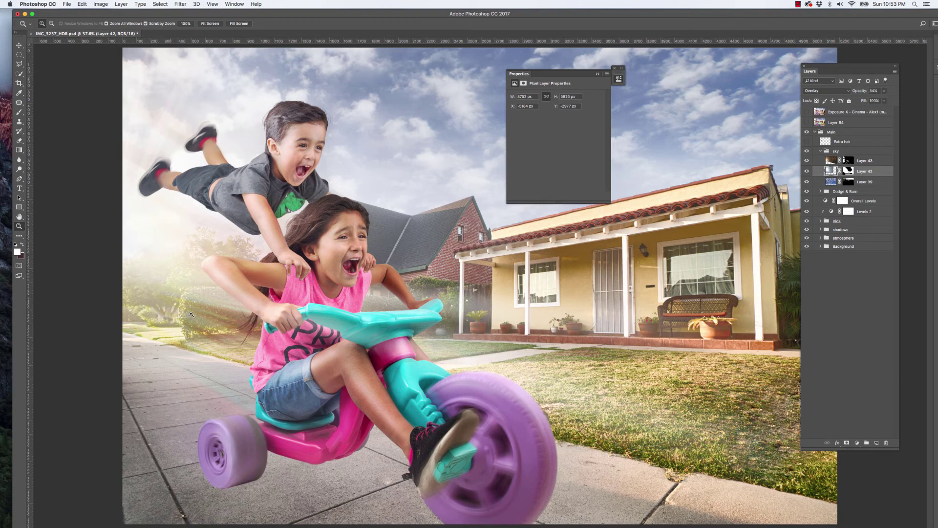
{"action": "left_click", "coordinate": [821, 151]}
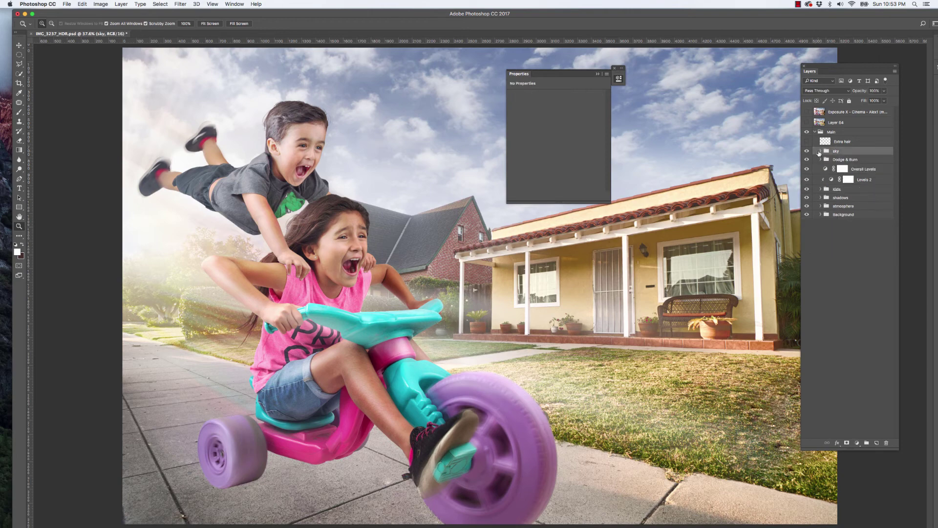
{"action": "left_click", "coordinate": [808, 152], "text": "alt"}
- Turn on the Extra hair layer to add the girl's flying hair, and select the Main group
{"action": "left_click", "coordinate": [837, 142]}
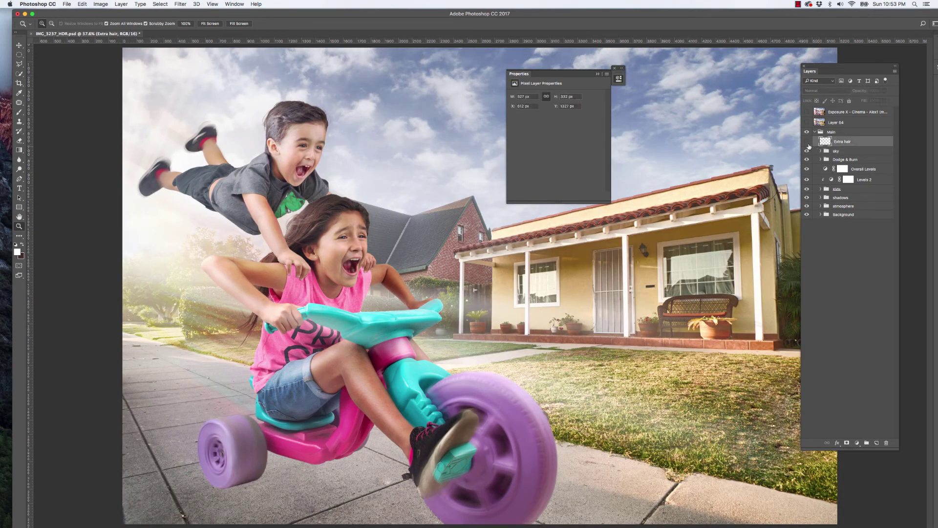
{"action": "left_click", "coordinate": [807, 141]}
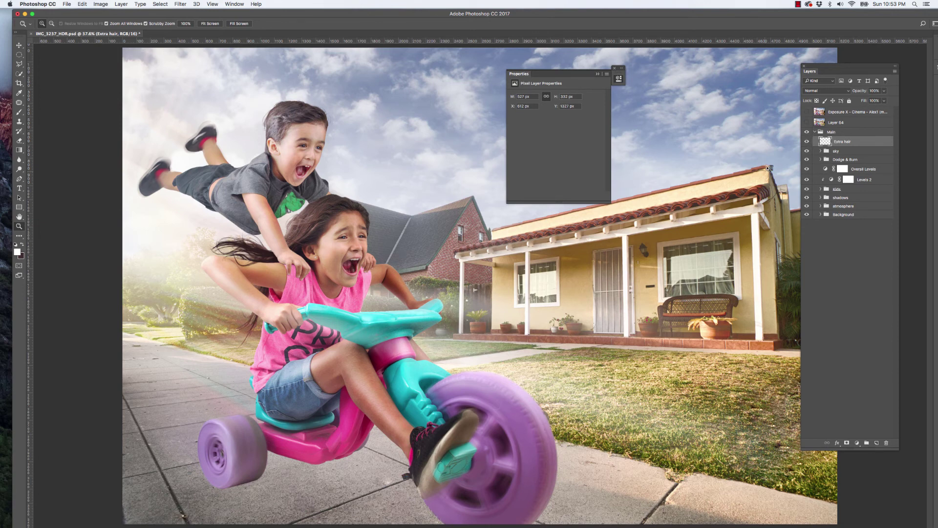
{"action": "left_click", "coordinate": [836, 132]}
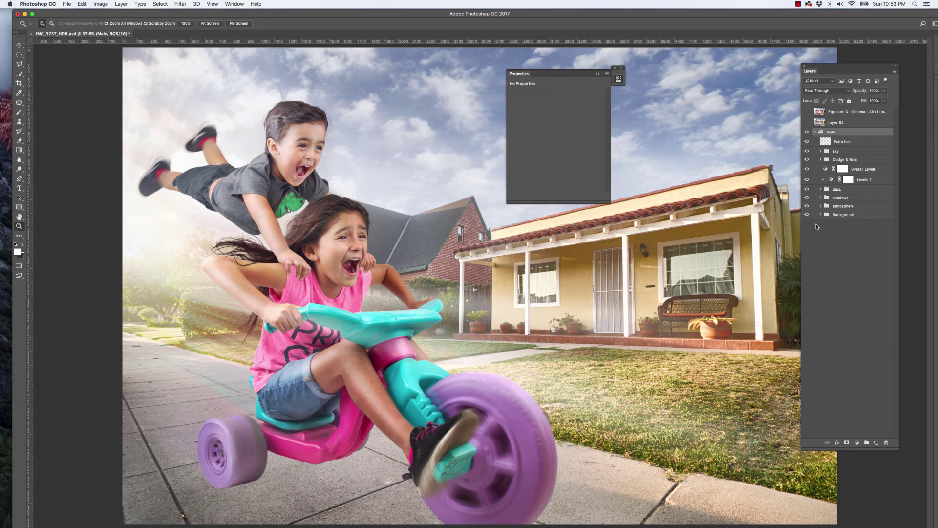
- Expand the shadows group, turn on all five of its layers beneath the tricycle, and collapse it again
{"action": "left_click", "coordinate": [820, 197]}
{"action": "left_click_drag", "start_coordinate": [809, 209], "coordinate": [805, 250]}
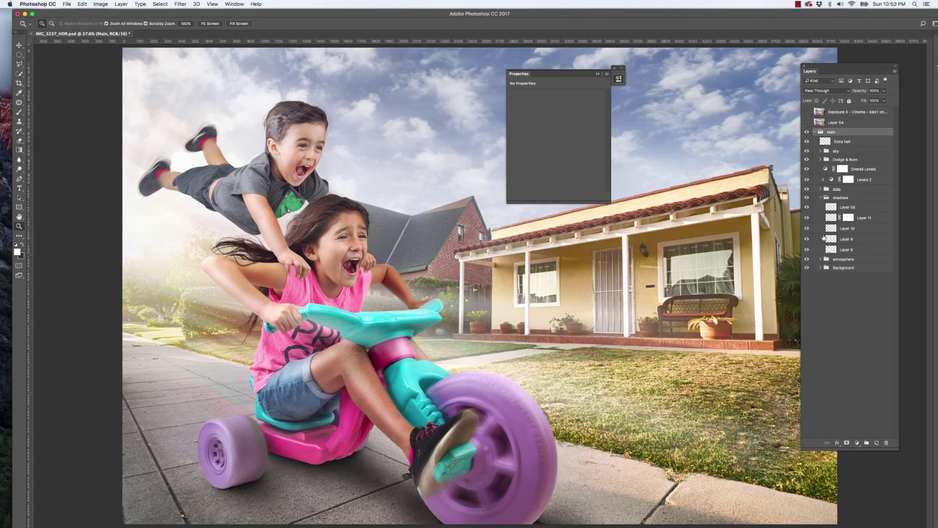
{"action": "left_click", "coordinate": [821, 197]}
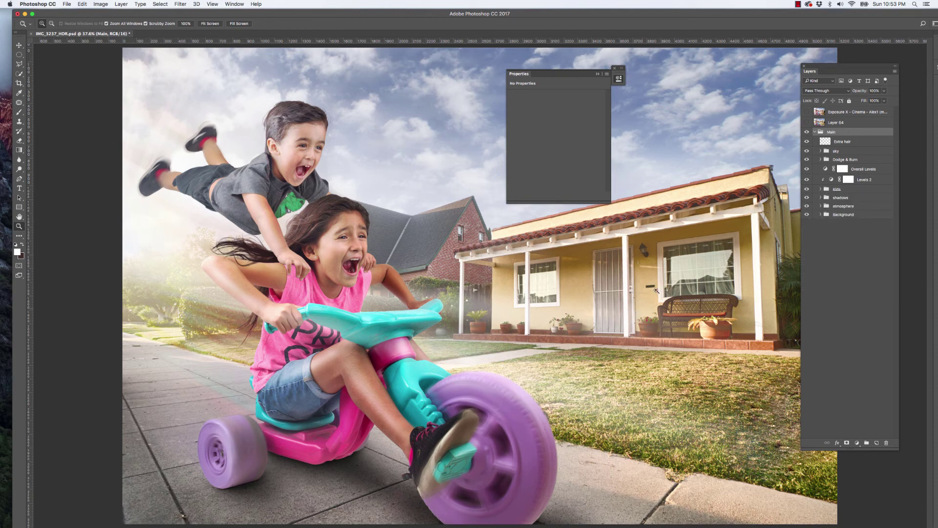
- Select Layer 64 above the Main group and make it visible
{"action": "left_click", "coordinate": [828, 123]}
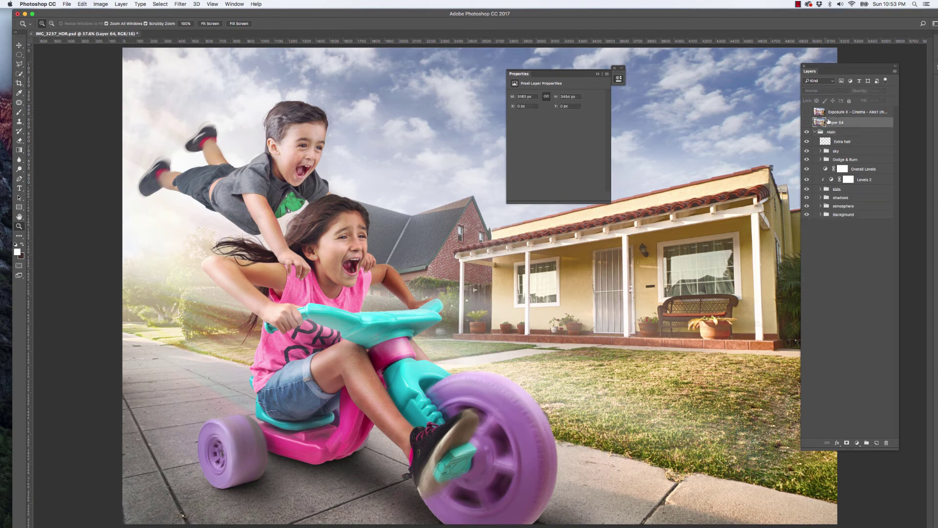
{"action": "left_click", "coordinate": [806, 123]}
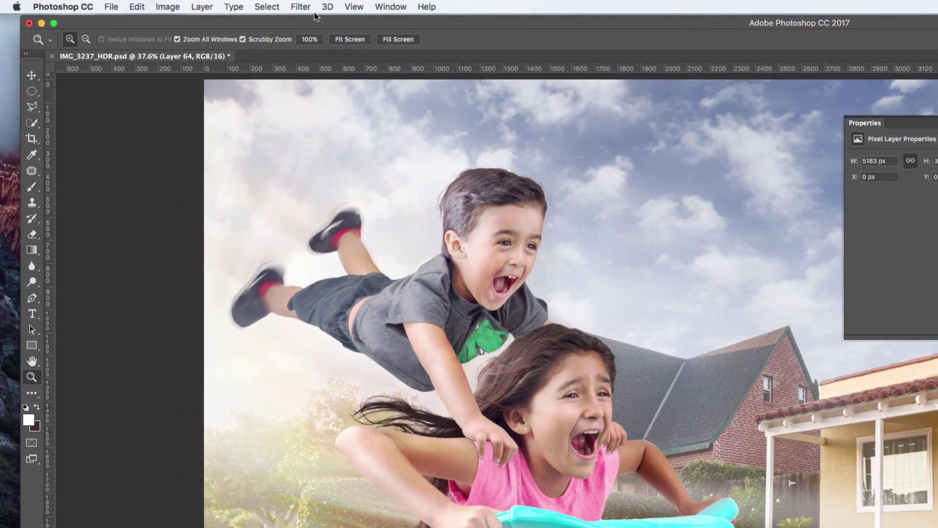
- Preview the Cinema presets Alex1, Bleach Bypass and Jaws, Color Shift on Layer 64 with the Exposure X filter, and discard the changes
{"action": "left_click", "coordinate": [301, 7]}
{"action": "mouse_move", "coordinate": [318, 279]}
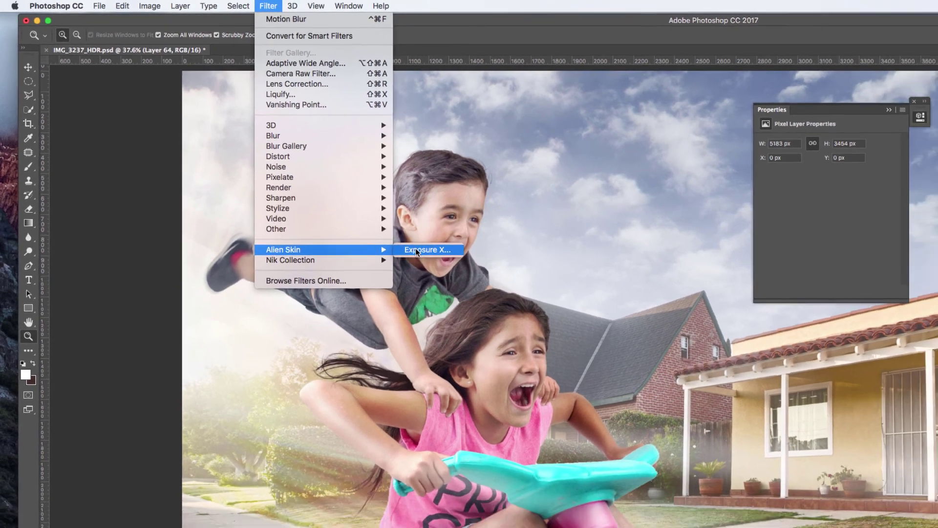
{"action": "left_click", "coordinate": [476, 279]}
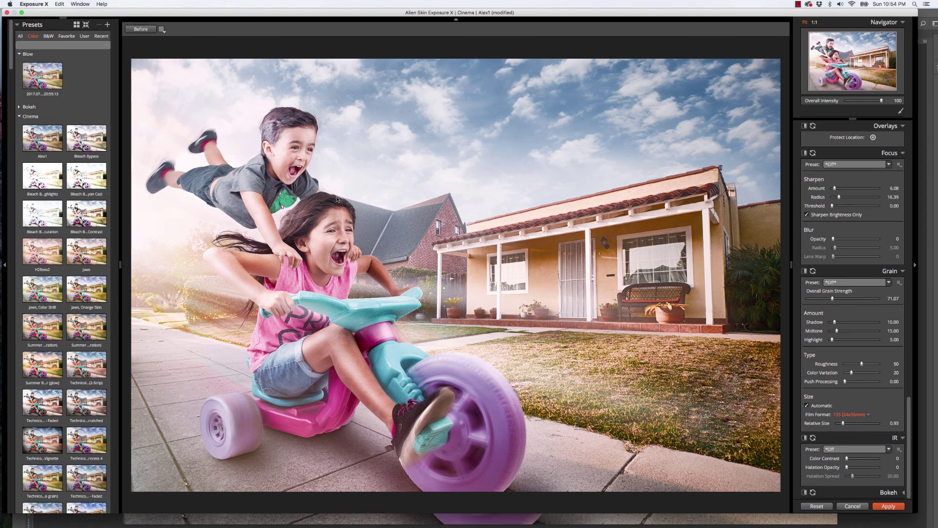
{"action": "left_click", "coordinate": [45, 139]}
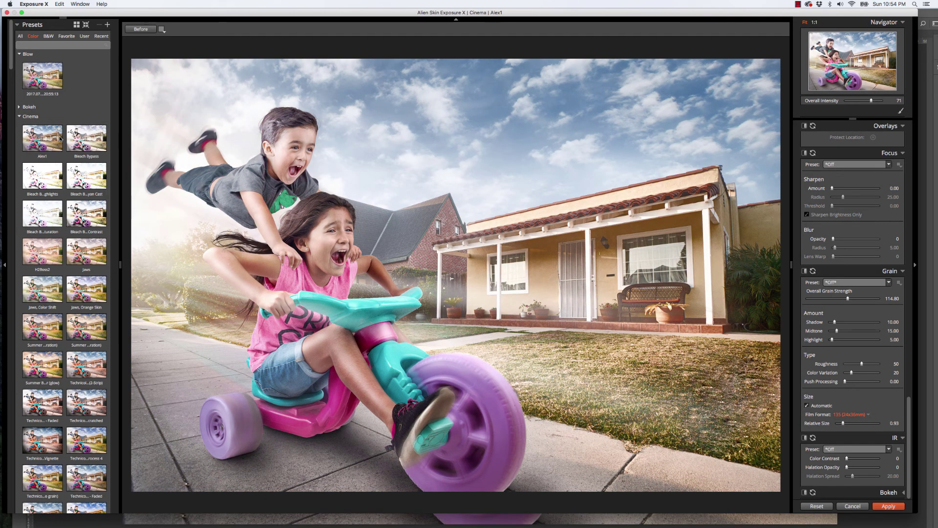
{"action": "left_click", "coordinate": [84, 146]}
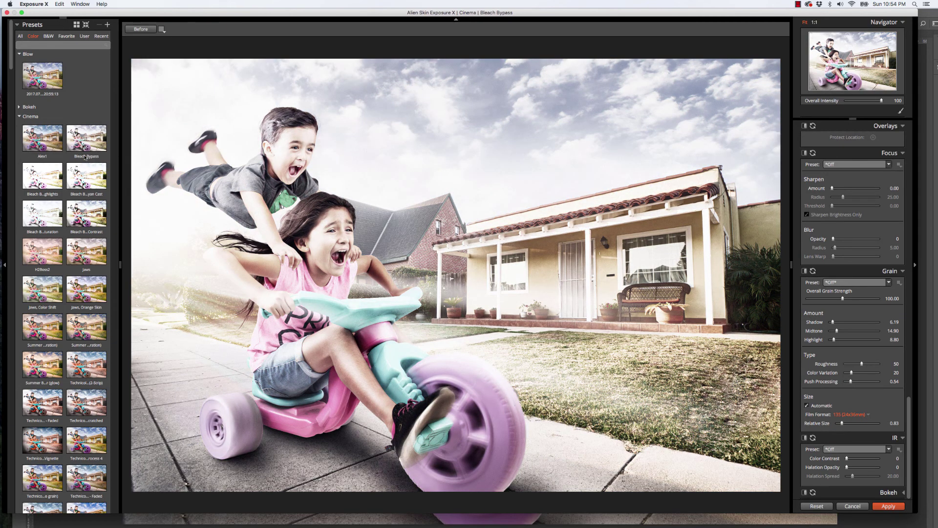
{"action": "left_click", "coordinate": [47, 289]}
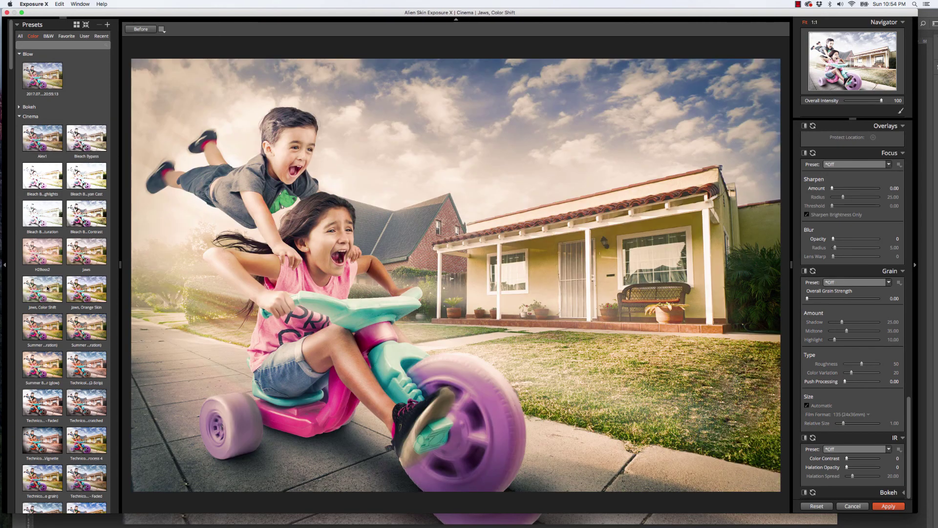
{"action": "left_click", "coordinate": [39, 140]}
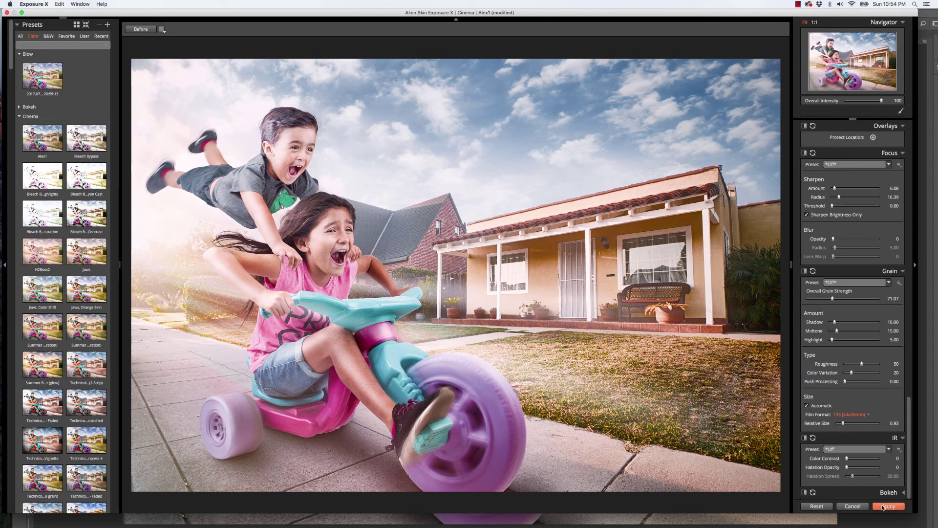
{"action": "left_click", "coordinate": [852, 506]}
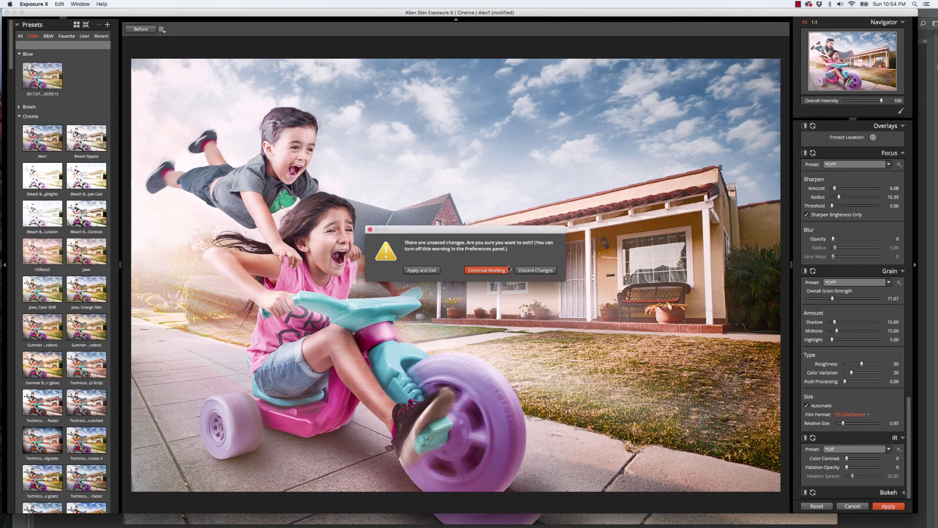
{"action": "left_click", "coordinate": [535, 269]}
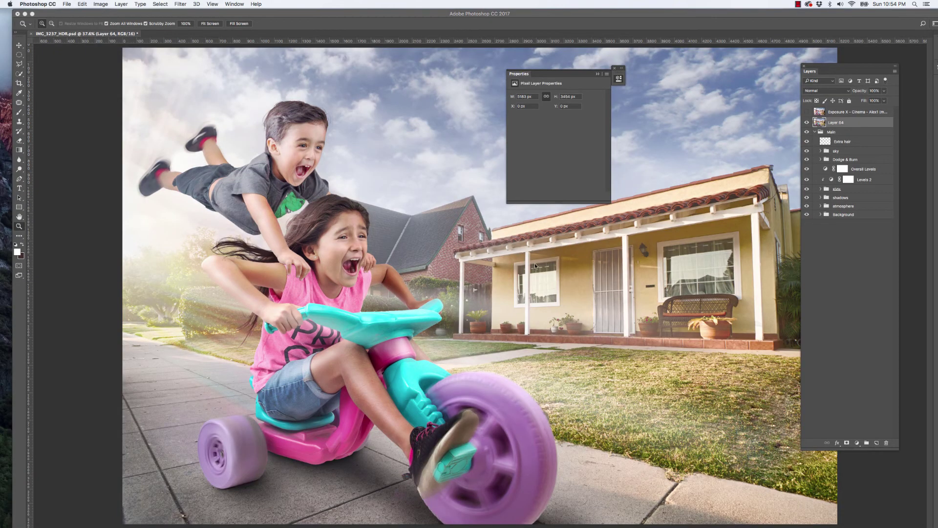
- Turn on the Exposure X - Cinema - Alex1 layer above Layer 64 and collapse the floating Properties display to uncover the image
{"action": "left_click", "coordinate": [806, 111]}
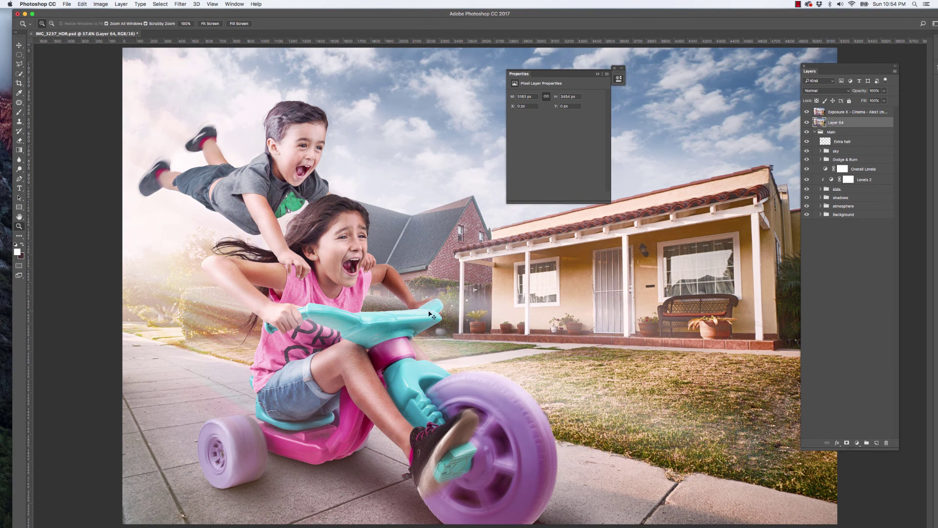
{"action": "left_click", "coordinate": [599, 74]}
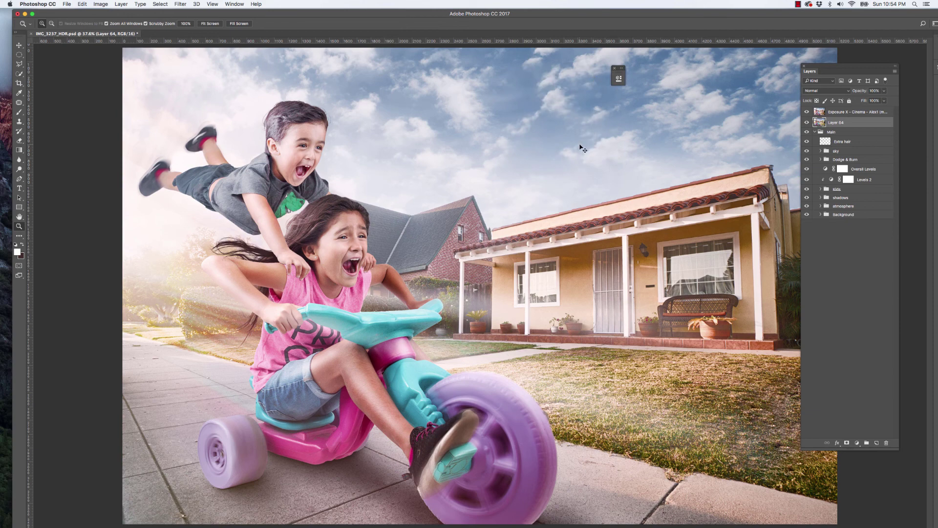
{"action": "key", "text": "super+minus"}
{"action": "key", "text": "super+minus"}
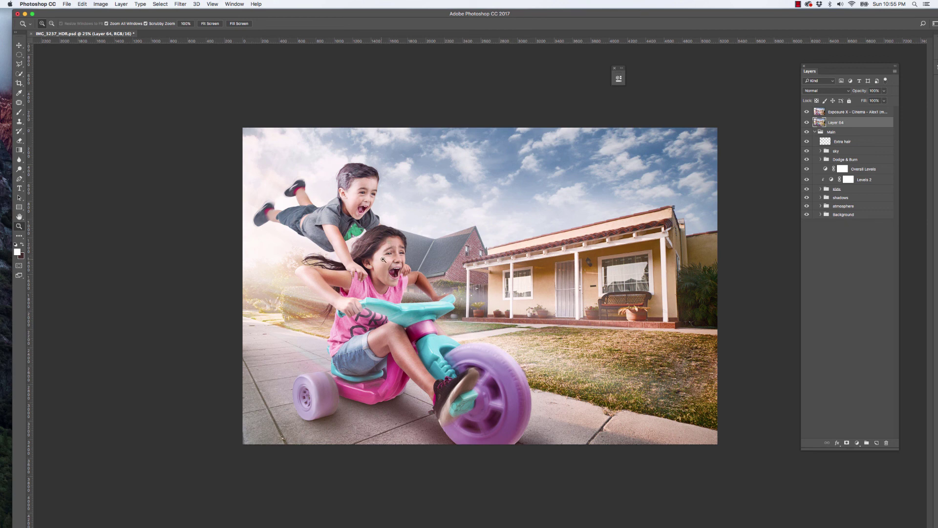
{"action": "key", "text": "super+plus"}
{"action": "left_click_drag", "start_coordinate": [402, 247], "coordinate": [422, 317]}
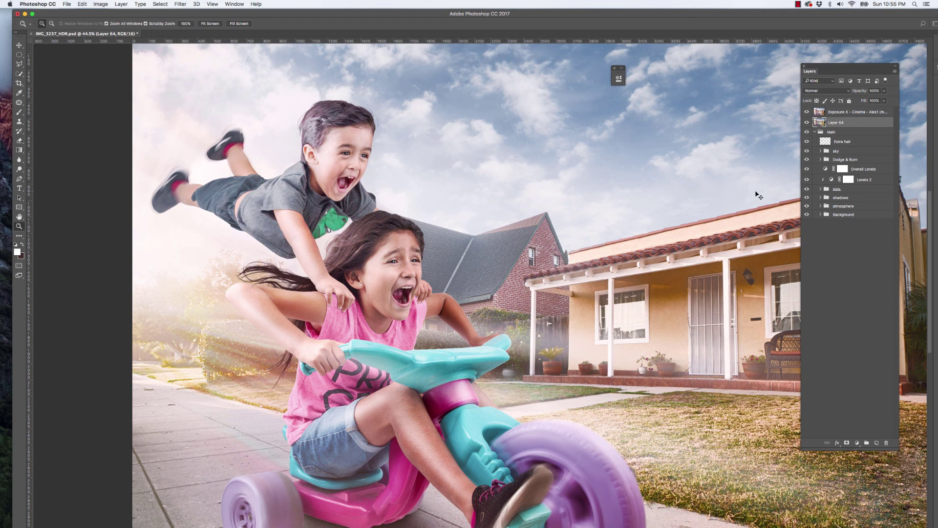
{"action": "key", "text": "super+0"}
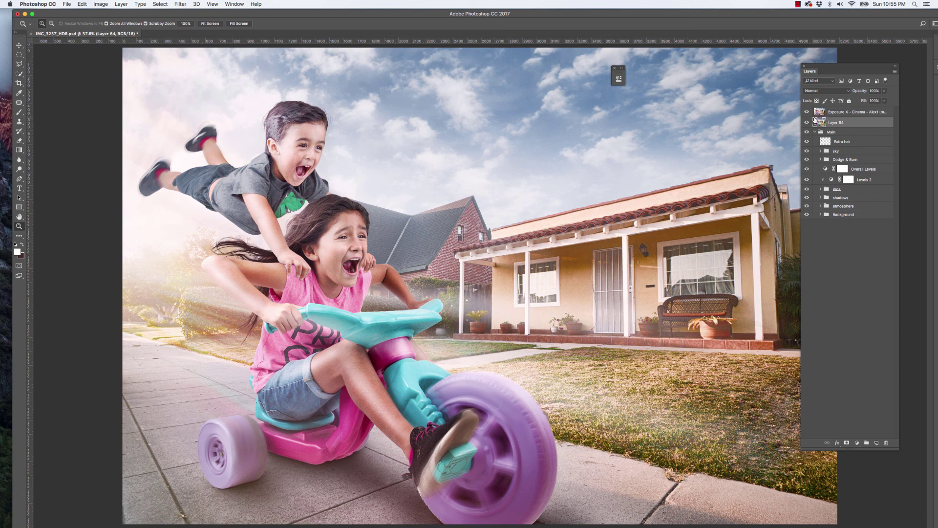
{"action": "left_click", "coordinate": [798, 5]}
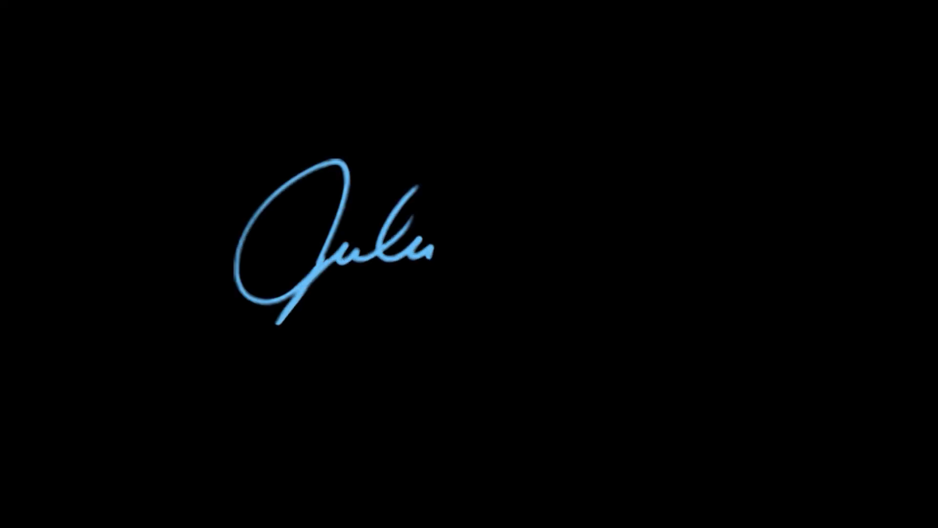